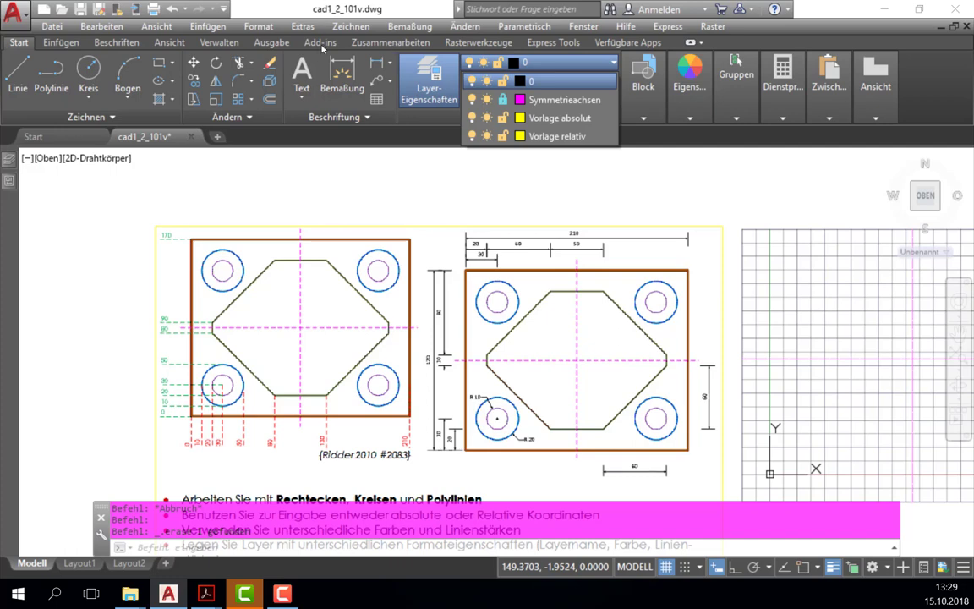
Change the current lineweight from 0.70 mm to VONLAYER in the Eigenschaften panel.
{"action": "left_click", "coordinate": [689, 119]}
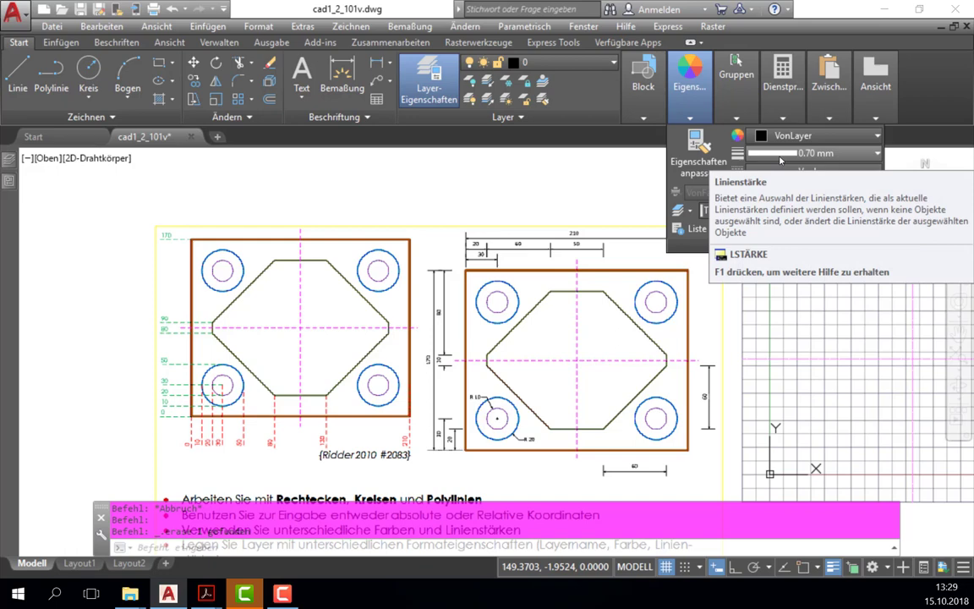
{"action": "left_click", "coordinate": [780, 154]}
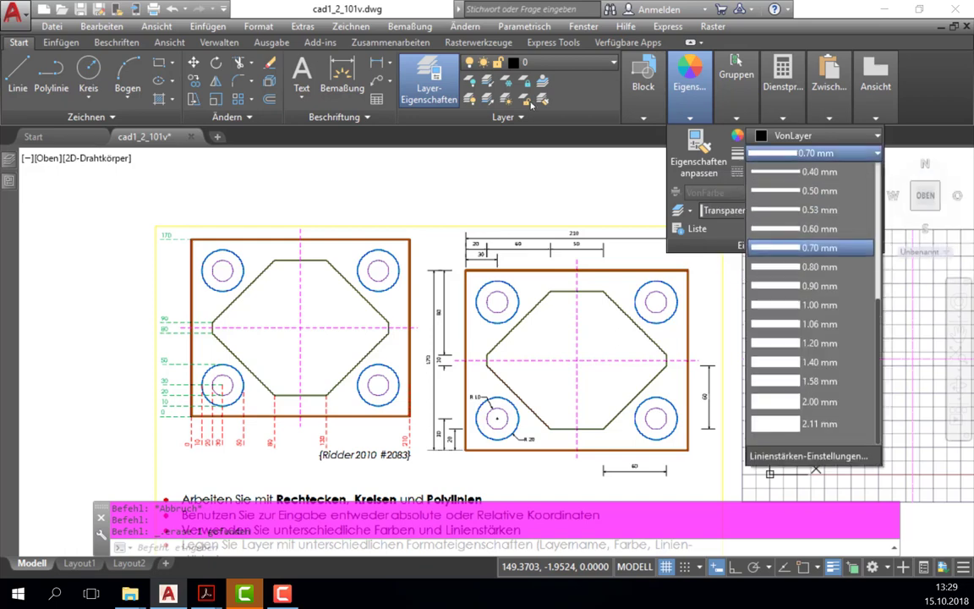
{"action": "scroll", "coordinate": [821, 203], "scroll_direction": "up", "scroll_amount": 5}
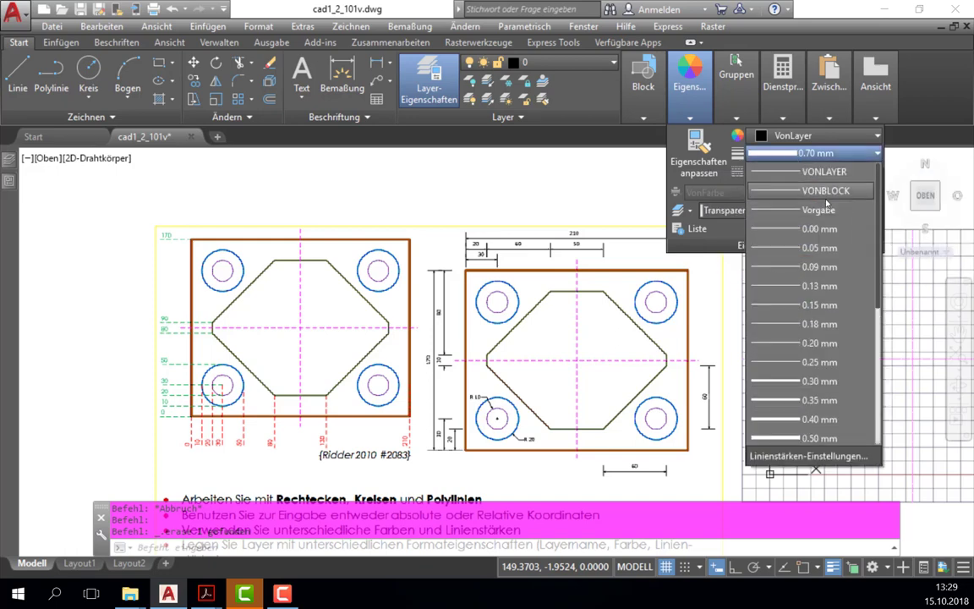
{"action": "left_click", "coordinate": [812, 172]}
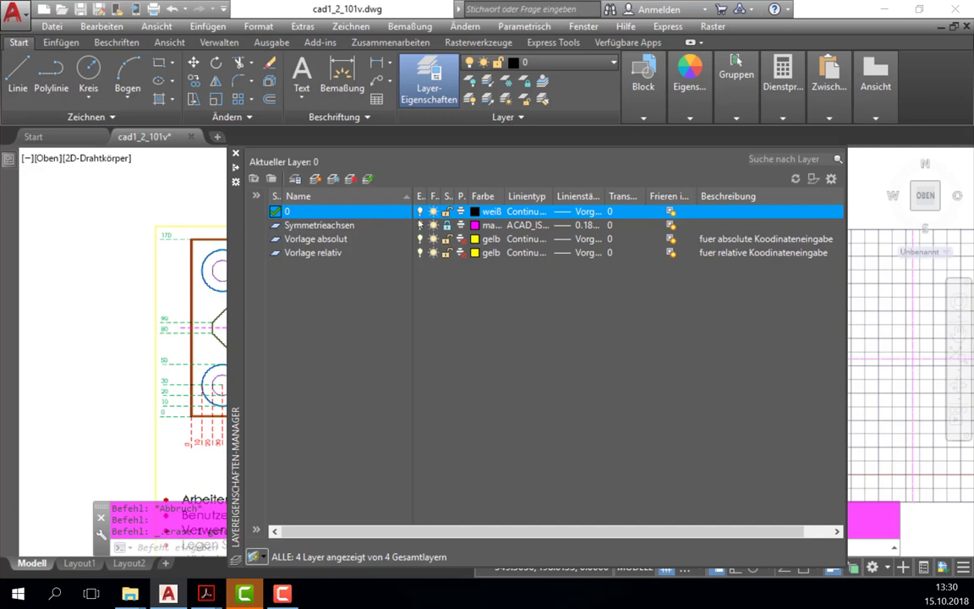
Freeze the Symmetrieachsen layer, then undo the freeze.
{"action": "left_click", "coordinate": [322, 225]}
{"action": "key", "text": "Down"}
{"action": "key", "text": "Down"}
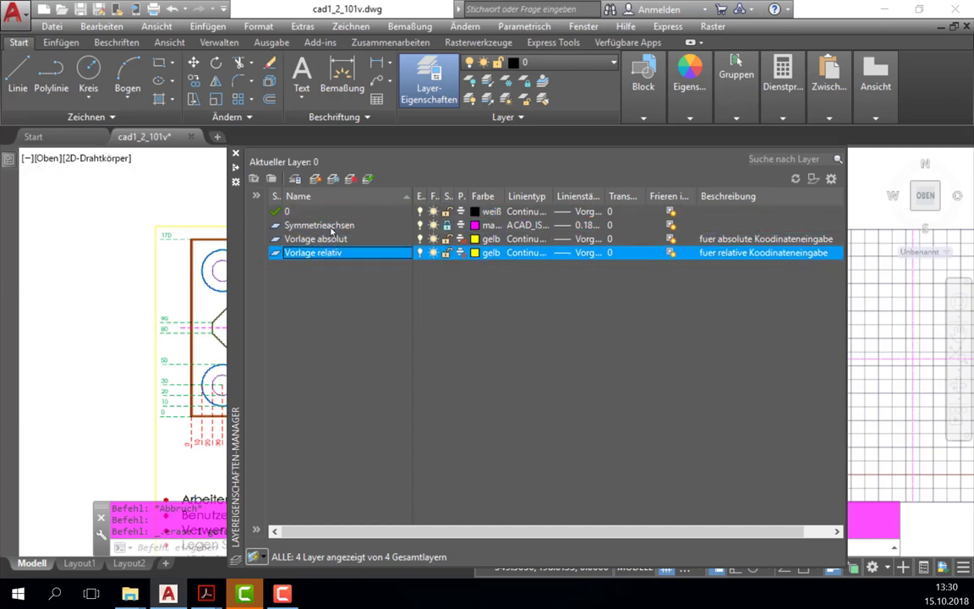
{"action": "key", "text": "Up"}
{"action": "key", "text": "Up"}
{"action": "mouse_move", "coordinate": [237, 206]}
{"action": "left_mouse_down"}
{"action": "mouse_move", "coordinate": [617, 197]}
{"action": "mouse_move", "coordinate": [652, 213]}
{"action": "left_mouse_up"}
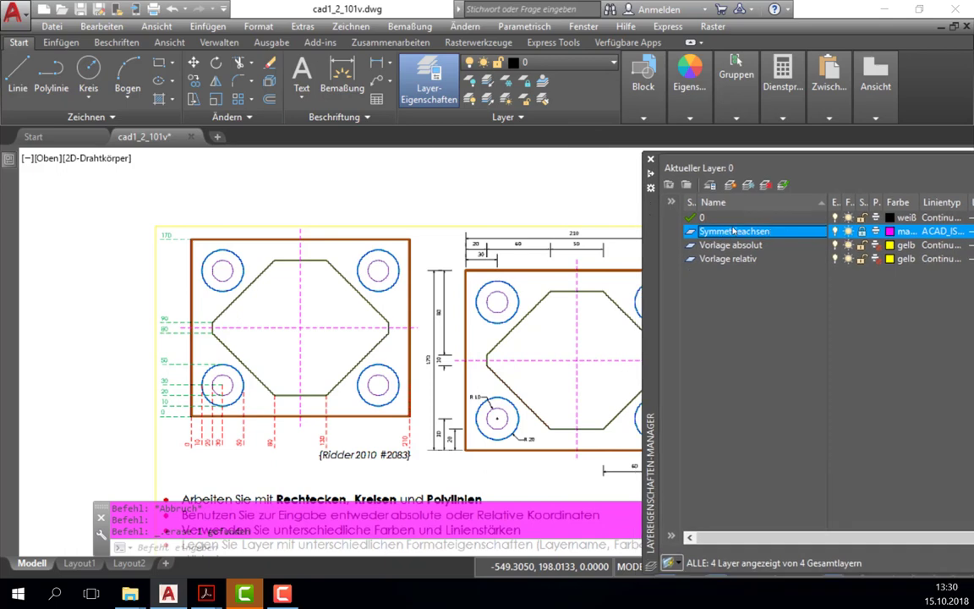
{"action": "left_click", "coordinate": [848, 231]}
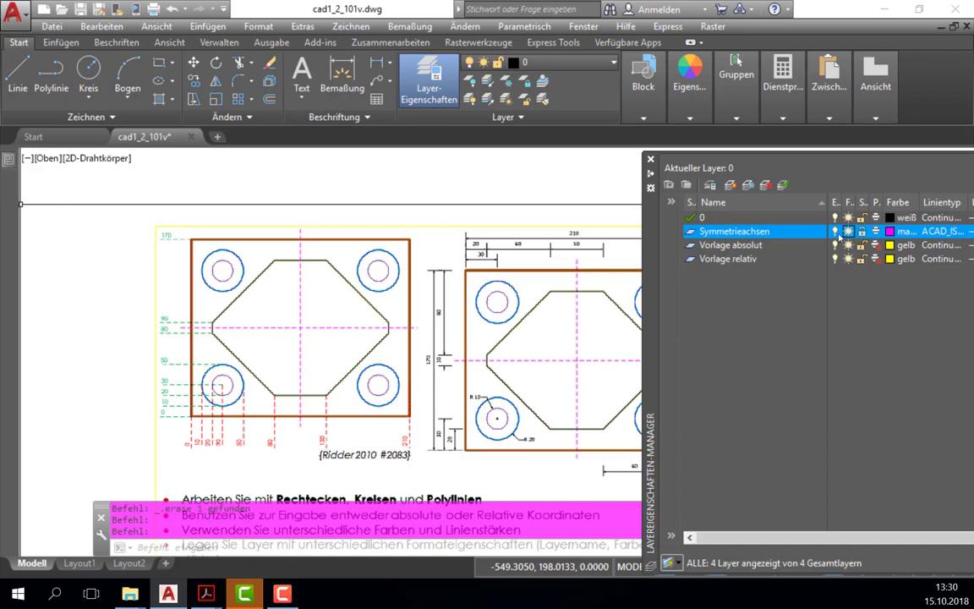
{"action": "key", "text": "ctrl+z"}
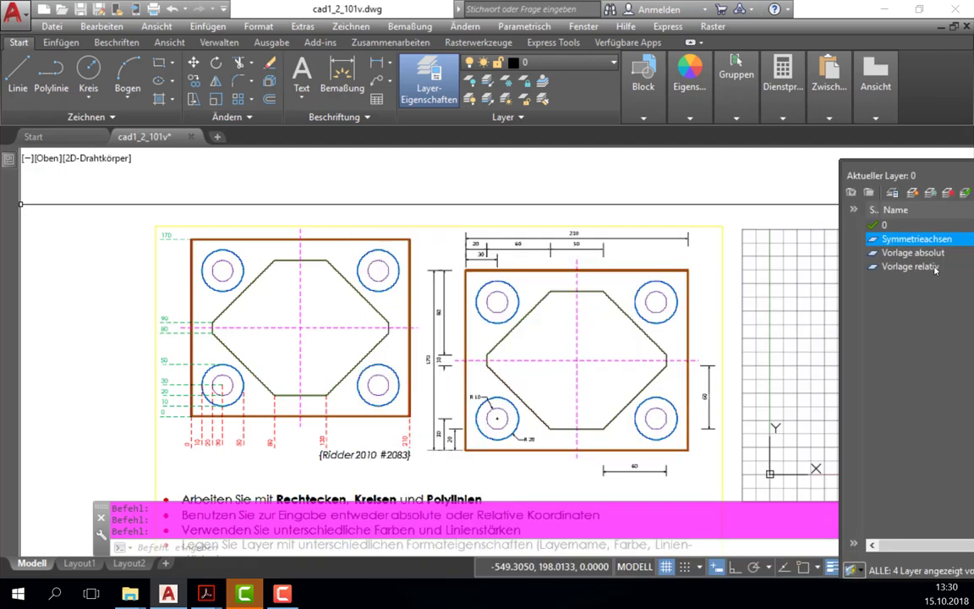
Lock the Symmetrieachsen layer and freeze the Vorlage absolut layer.
{"action": "mouse_move", "coordinate": [720, 268]}
{"action": "left_mouse_down"}
{"action": "mouse_move", "coordinate": [50, 269]}
{"action": "mouse_move", "coordinate": [62, 271]}
{"action": "left_mouse_up"}
{"action": "mouse_move", "coordinate": [720, 355]}
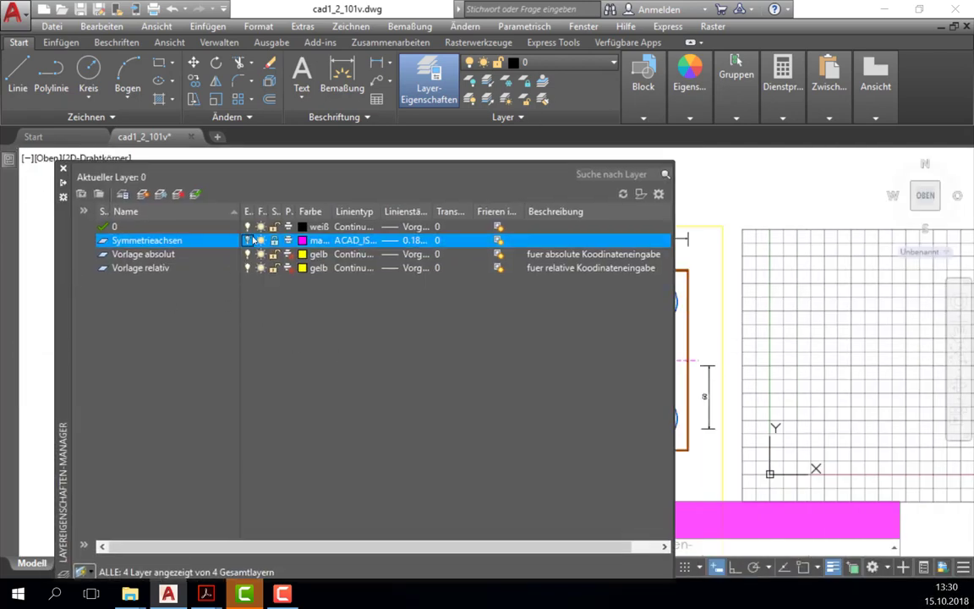
{"action": "left_click", "coordinate": [274, 240]}
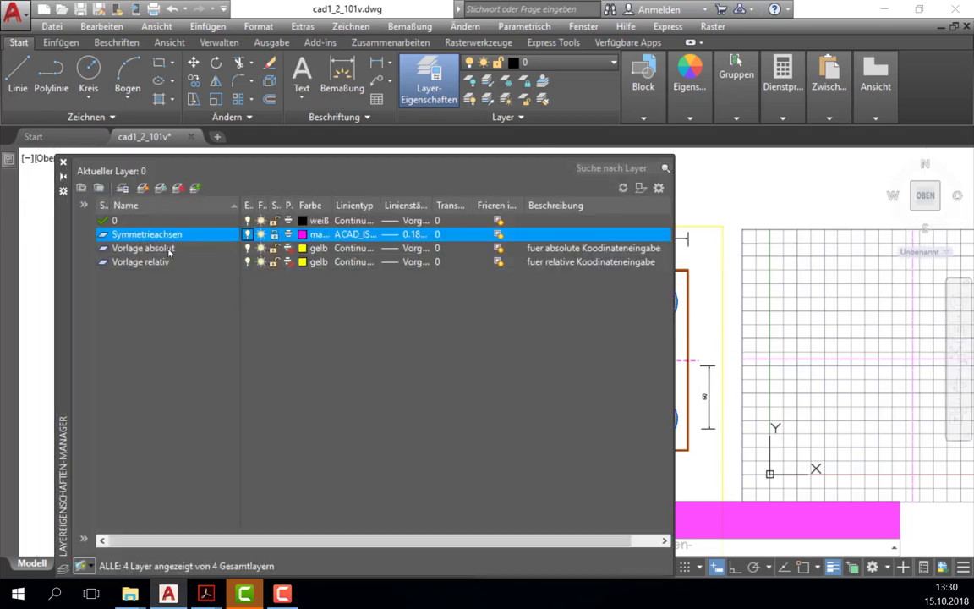
{"action": "left_click", "coordinate": [173, 248]}
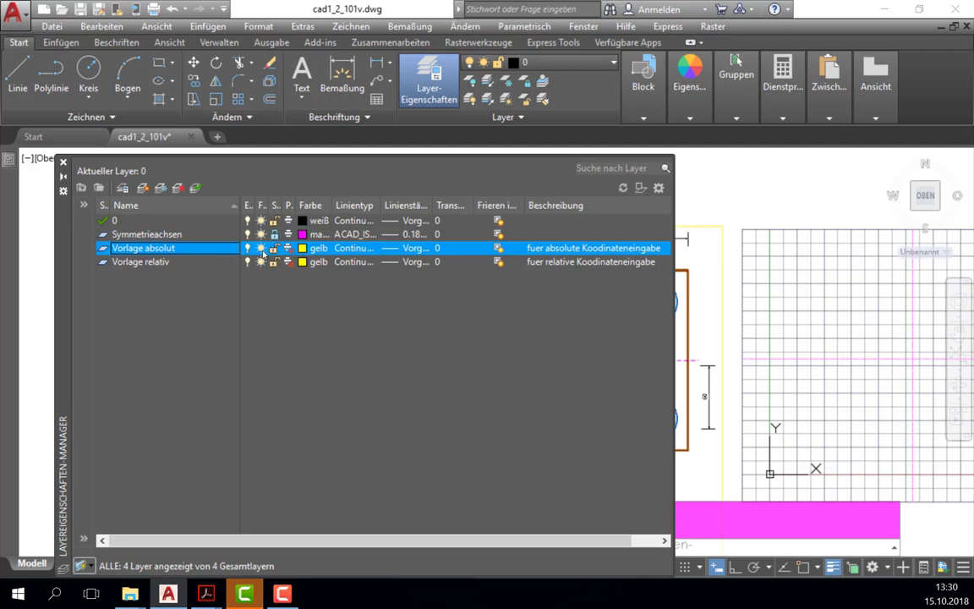
{"action": "left_click", "coordinate": [262, 249]}
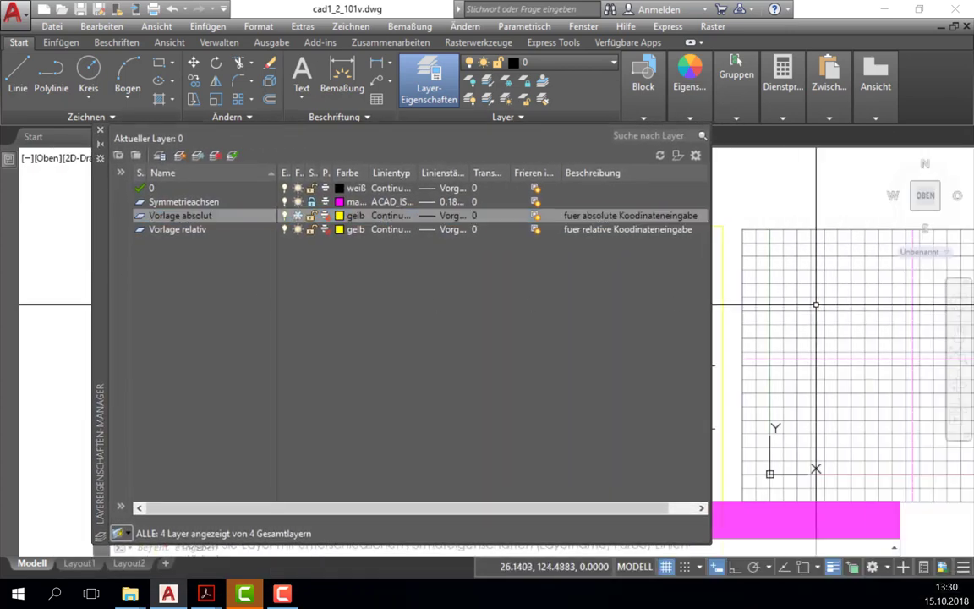
Freeze the Vorlage relativ layer.
{"action": "scroll", "coordinate": [761, 313], "scroll_direction": "down", "scroll_amount": 3}
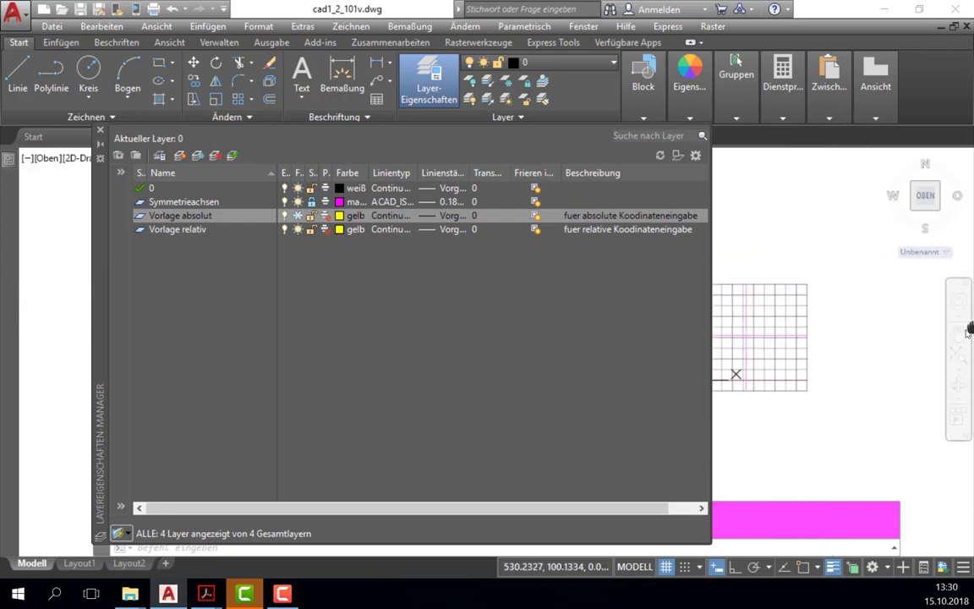
{"action": "scroll", "coordinate": [826, 348], "scroll_direction": "up", "scroll_amount": 2}
{"action": "scroll", "coordinate": [827, 348], "scroll_direction": "down", "scroll_amount": 4}
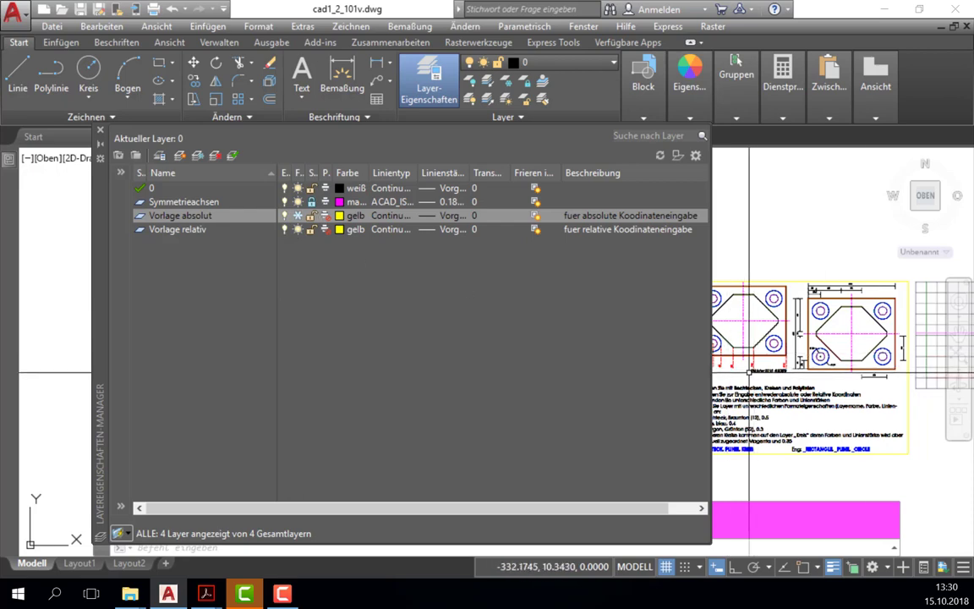
{"action": "left_click", "coordinate": [298, 229]}
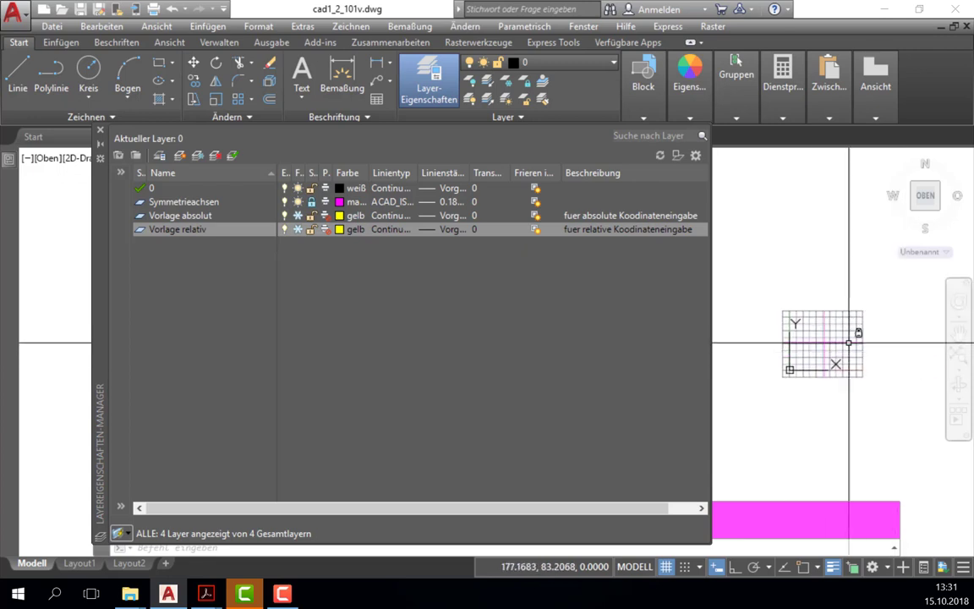
Thaw both the Vorlage absolut and Vorlage relativ layers.
{"action": "scroll", "coordinate": [849, 342], "scroll_direction": "up", "scroll_amount": 4}
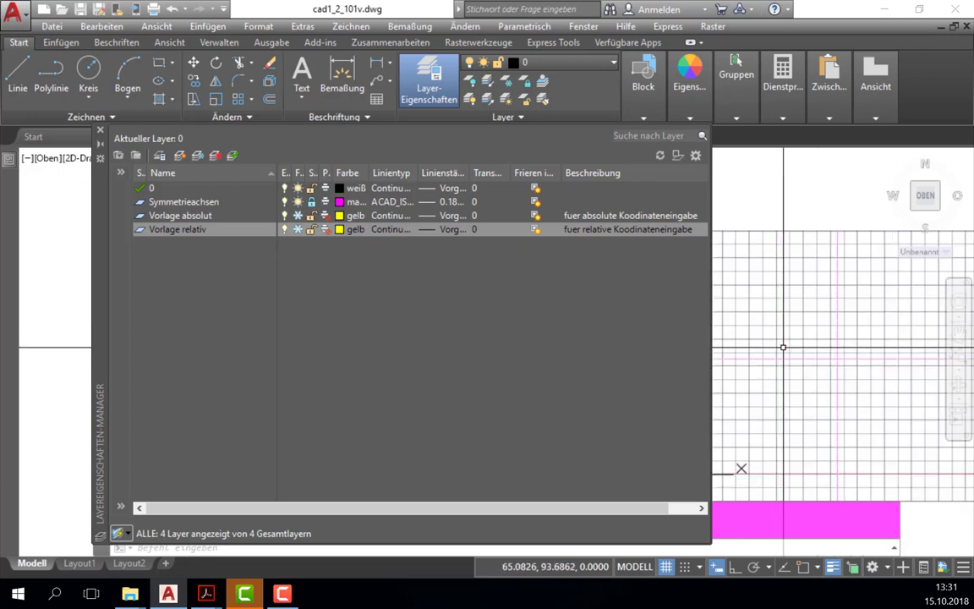
{"action": "left_click", "coordinate": [268, 211]}
{"action": "left_click", "coordinate": [297, 216]}
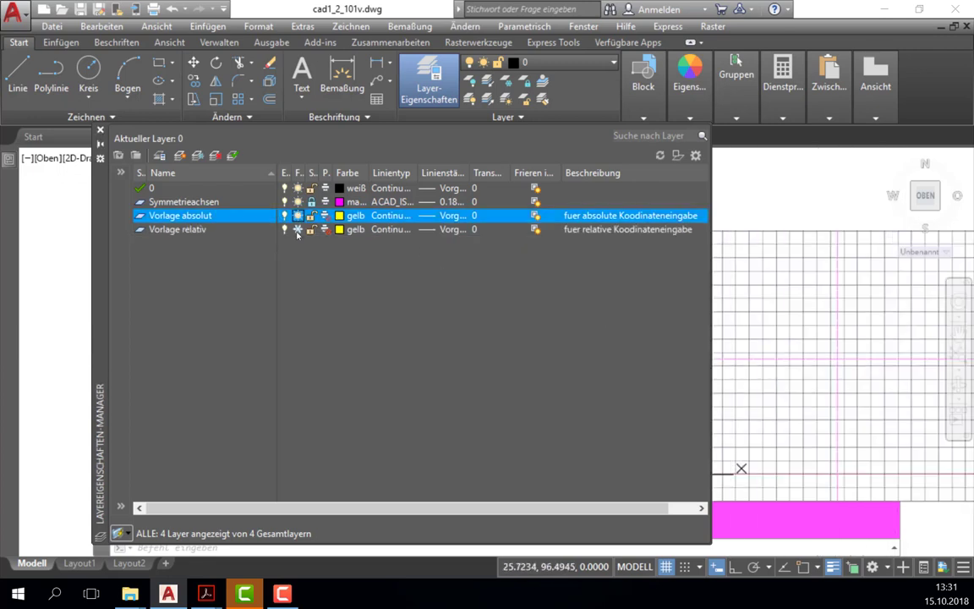
{"action": "left_click", "coordinate": [298, 229]}
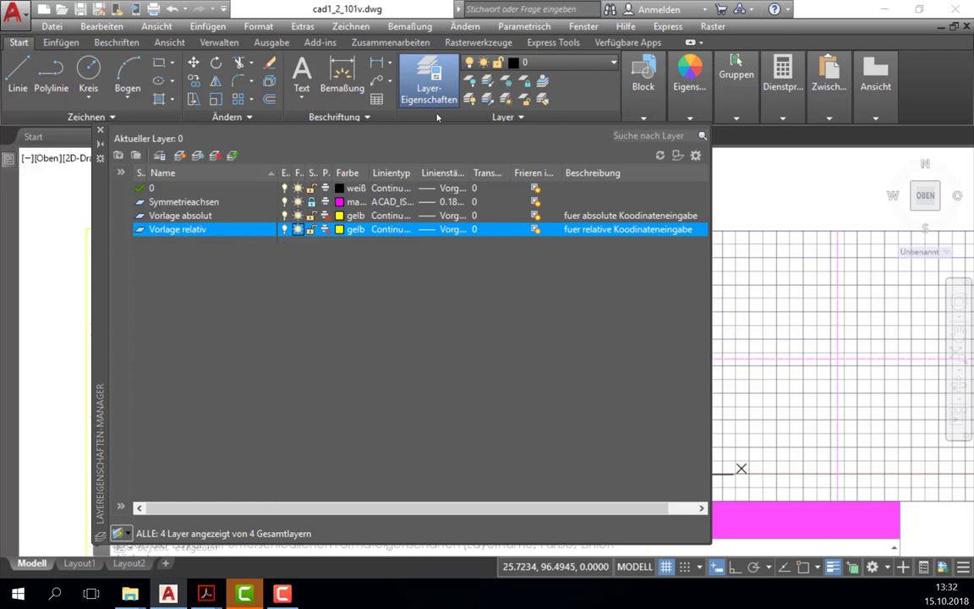
Lock the Symmetrieachsen layer, then zoom and pan to view the exercise sheet.
{"action": "left_click", "coordinate": [296, 230]}
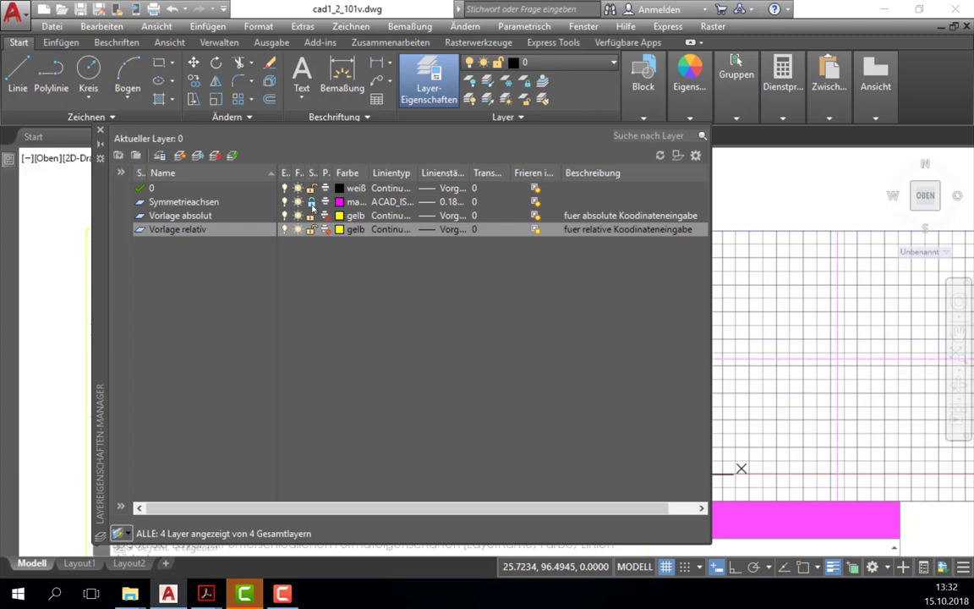
{"action": "left_click", "coordinate": [312, 205]}
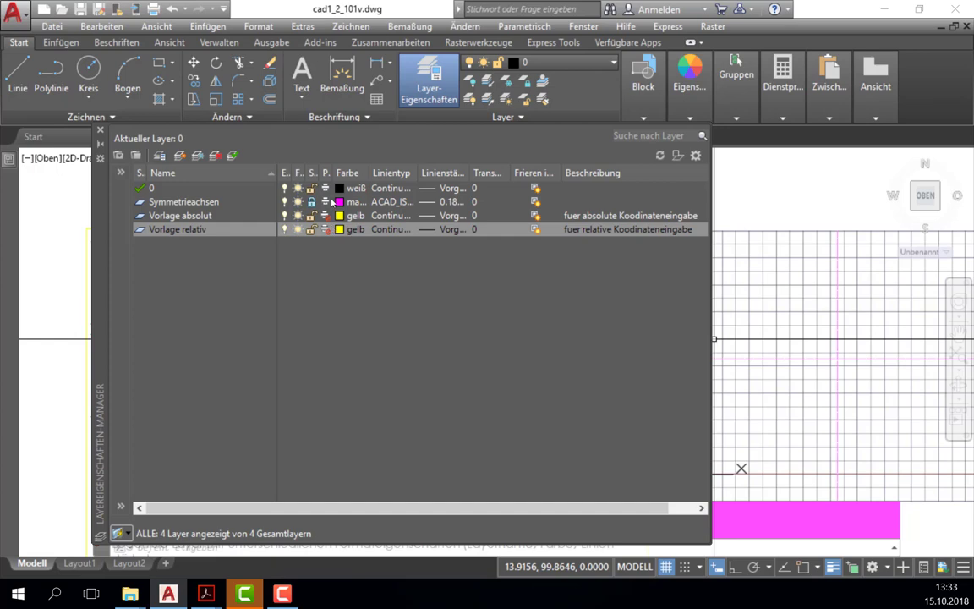
{"action": "scroll", "coordinate": [761, 331], "scroll_direction": "down", "scroll_amount": 3}
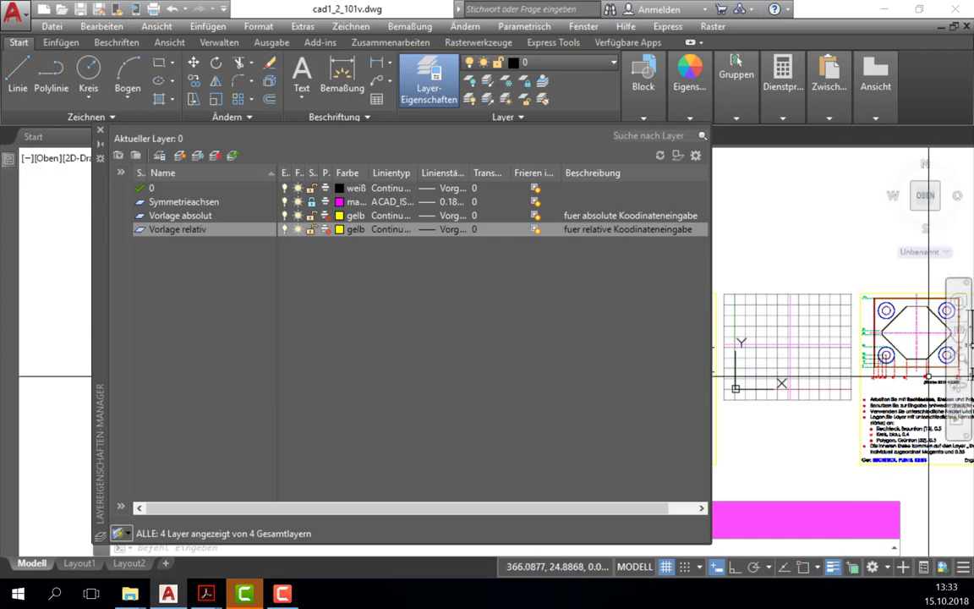
{"action": "scroll", "coordinate": [928, 375], "scroll_direction": "up", "scroll_amount": 3}
{"action": "middle_click_drag", "start_coordinate": [929, 375], "coordinate": [792, 335]}
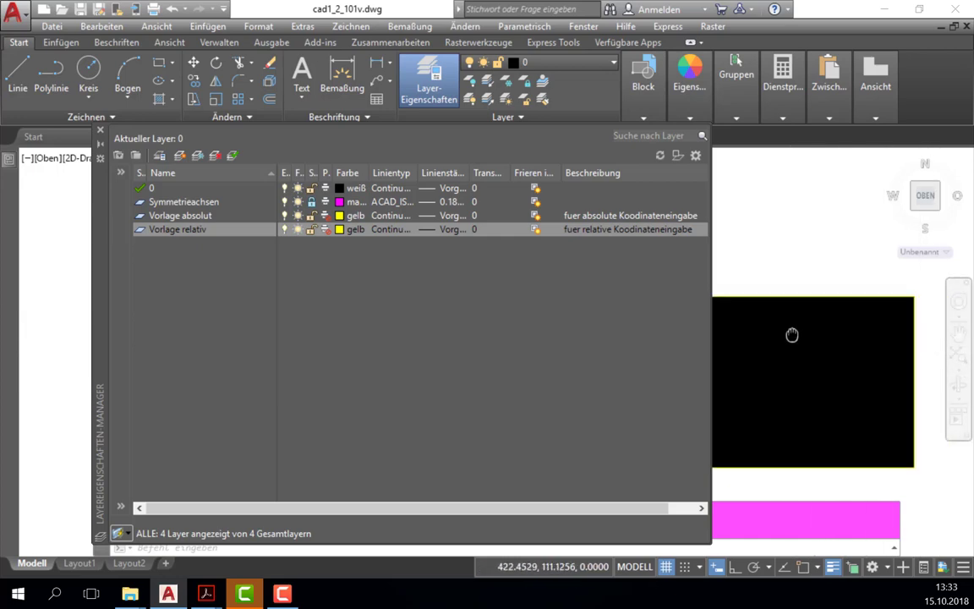
{"action": "scroll", "coordinate": [792, 335], "scroll_direction": "down", "scroll_amount": 3}
{"action": "scroll", "coordinate": [812, 338], "scroll_direction": "up", "scroll_amount": 3}
{"action": "scroll", "coordinate": [761, 347], "scroll_direction": "down", "scroll_amount": 1}
{"action": "scroll", "coordinate": [793, 353], "scroll_direction": "down", "scroll_amount": 2}
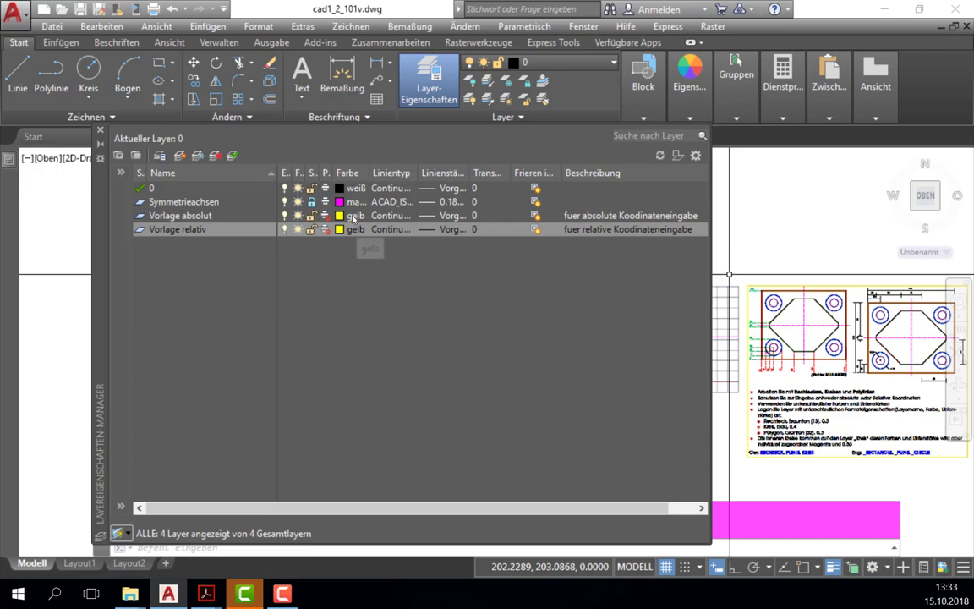
{"action": "mouse_move", "coordinate": [736, 85]}
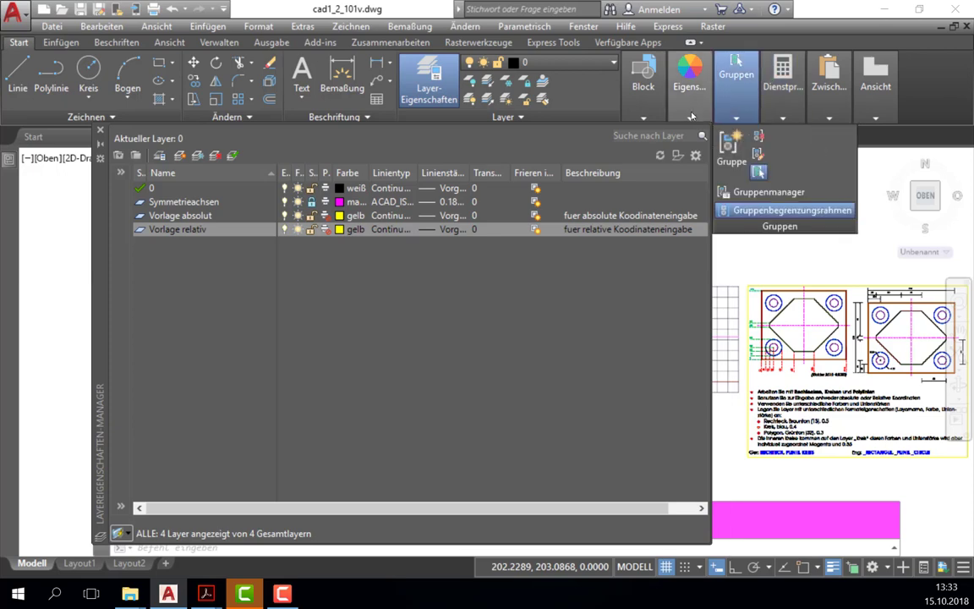
{"action": "left_click", "coordinate": [816, 136]}
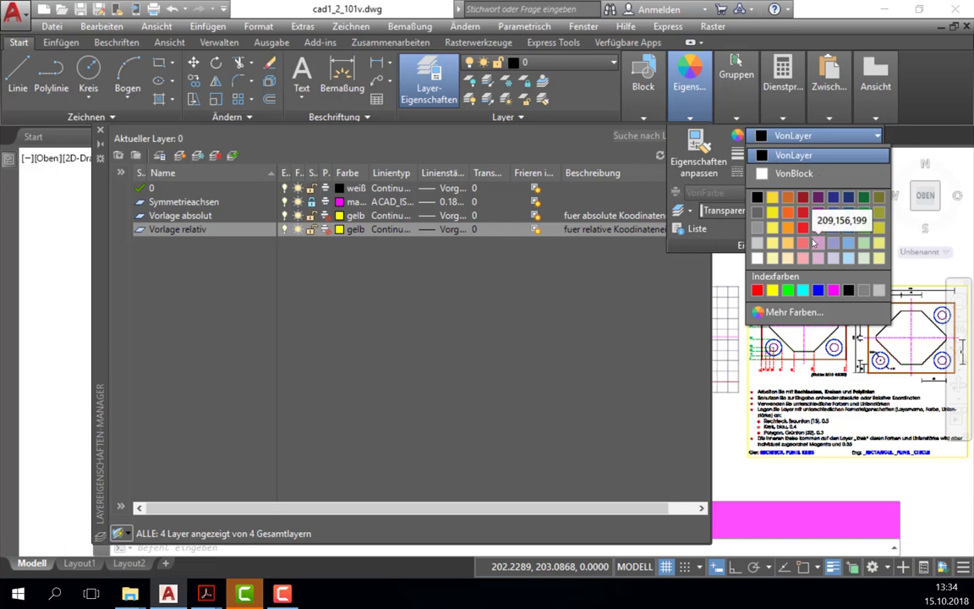
Load the EISENBAHN linetype from the Vorlage relativ layer's linetype dialog.
{"action": "left_click", "coordinate": [392, 230]}
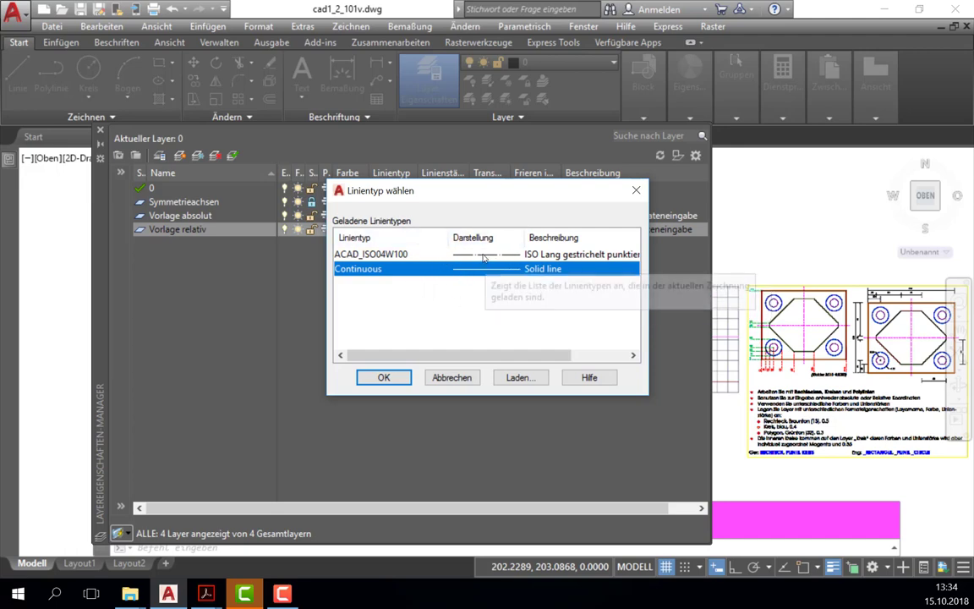
{"action": "left_click", "coordinate": [520, 377]}
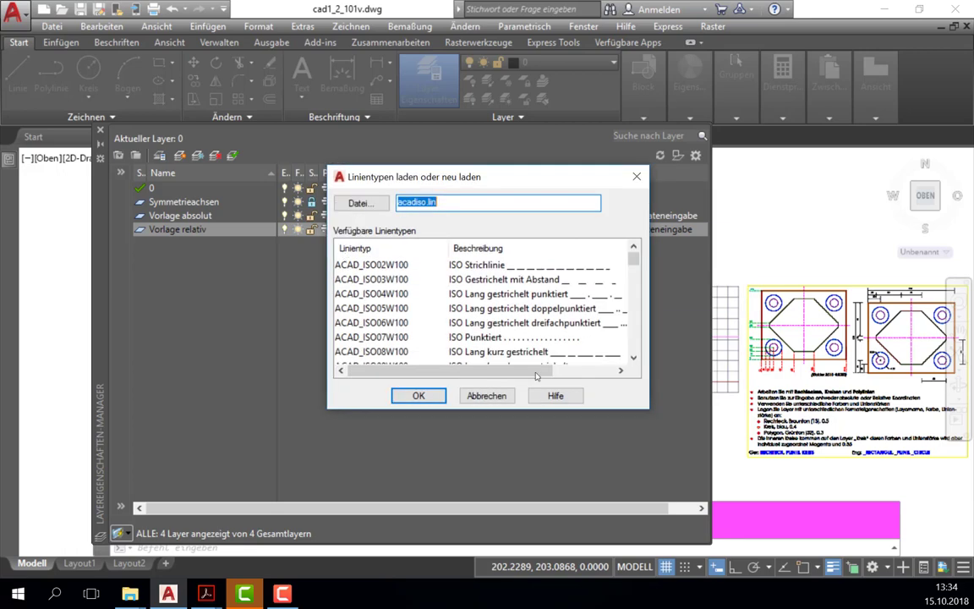
{"action": "scroll", "coordinate": [508, 305], "scroll_direction": "down", "scroll_amount": 4}
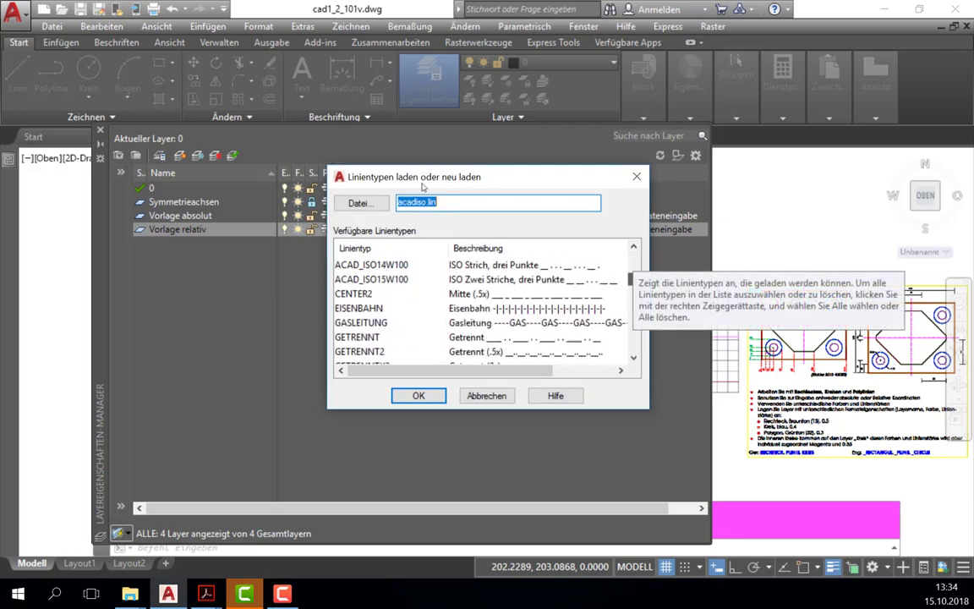
{"action": "left_click", "coordinate": [398, 308]}
{"action": "left_click", "coordinate": [419, 395]}
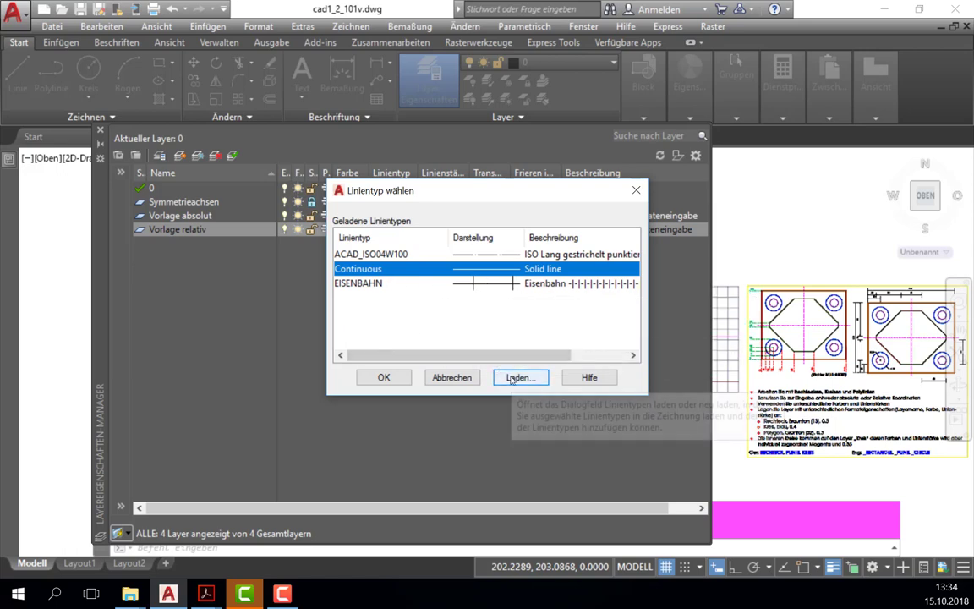
Load the GETRENNTX2 linetype and cancel, keeping Vorlage relativ Continuous.
{"action": "left_click", "coordinate": [518, 378]}
{"action": "scroll", "coordinate": [514, 327], "scroll_direction": "down", "scroll_amount": 1}
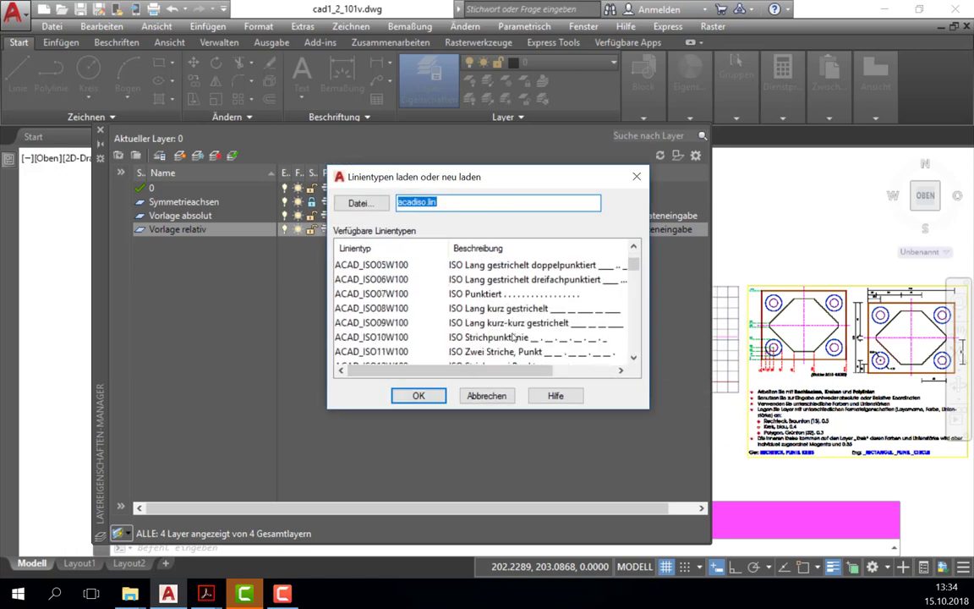
{"action": "scroll", "coordinate": [514, 326], "scroll_direction": "down", "scroll_amount": 2}
{"action": "scroll", "coordinate": [513, 326], "scroll_direction": "down", "scroll_amount": 2}
{"action": "left_click", "coordinate": [364, 323]}
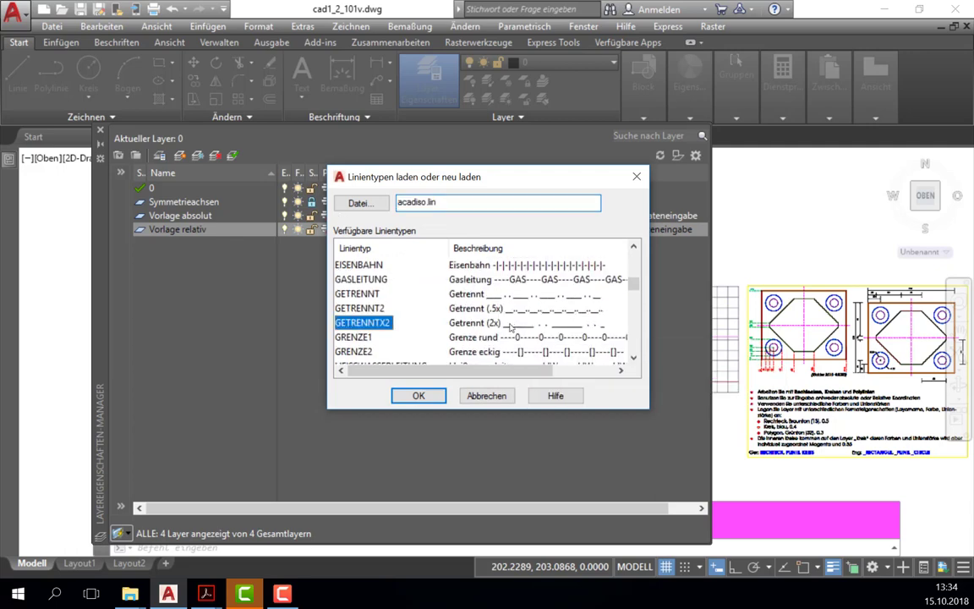
{"action": "left_click", "coordinate": [417, 396]}
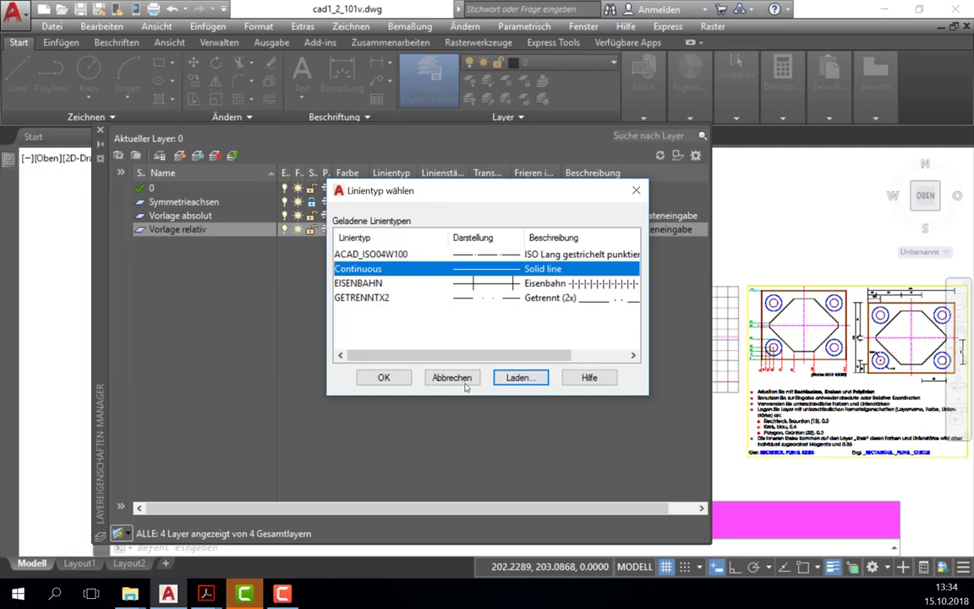
{"action": "left_click", "coordinate": [384, 377]}
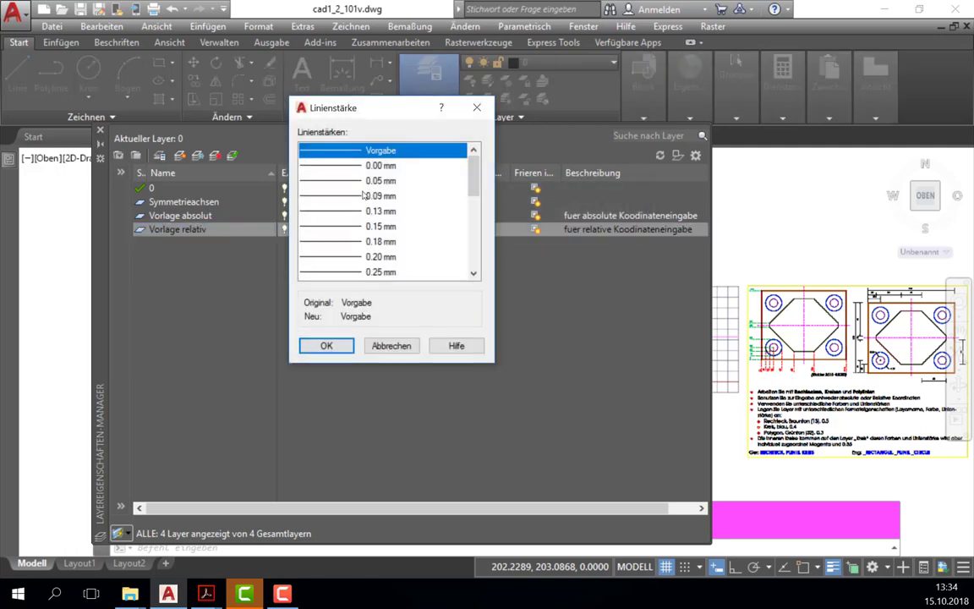
{"action": "scroll", "coordinate": [423, 220], "scroll_direction": "down", "scroll_amount": 3}
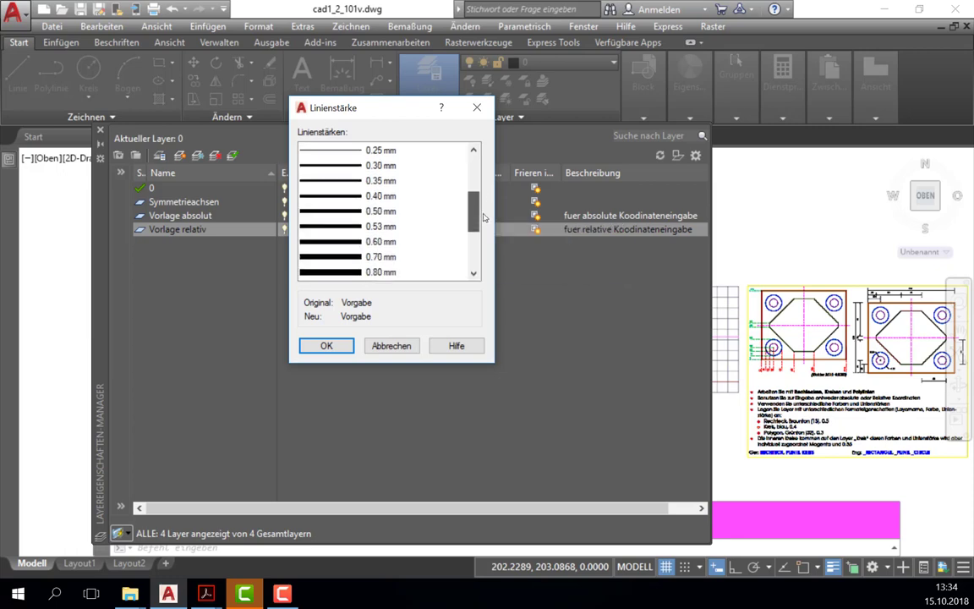
{"action": "scroll", "coordinate": [423, 219], "scroll_direction": "up", "scroll_amount": 3}
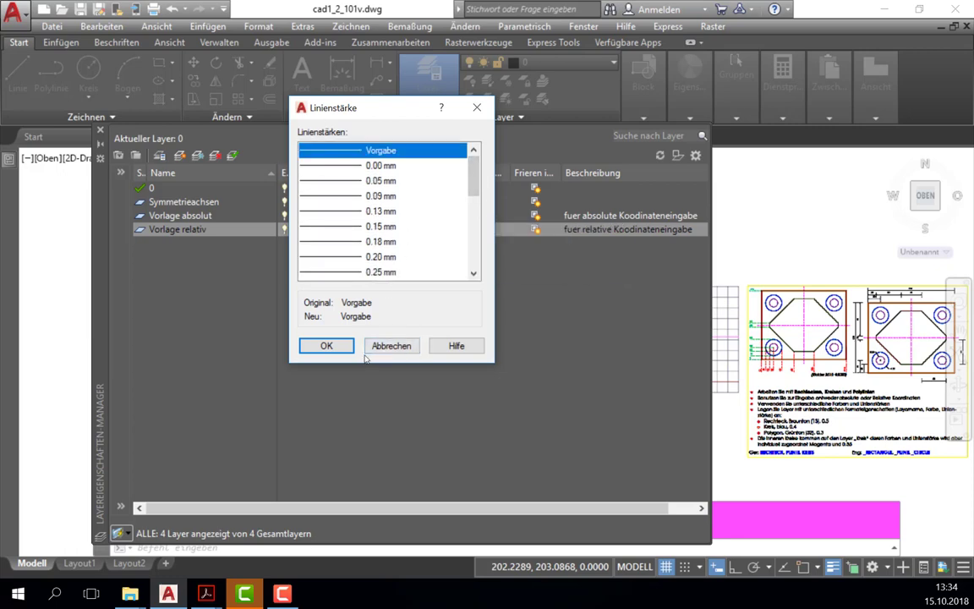
{"action": "left_click", "coordinate": [384, 347]}
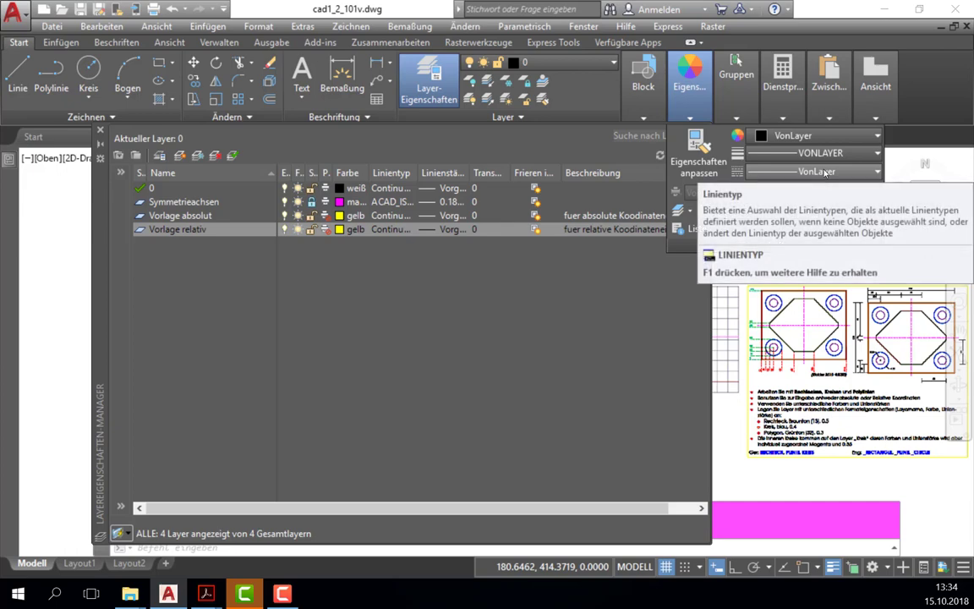
{"action": "left_click", "coordinate": [826, 172]}
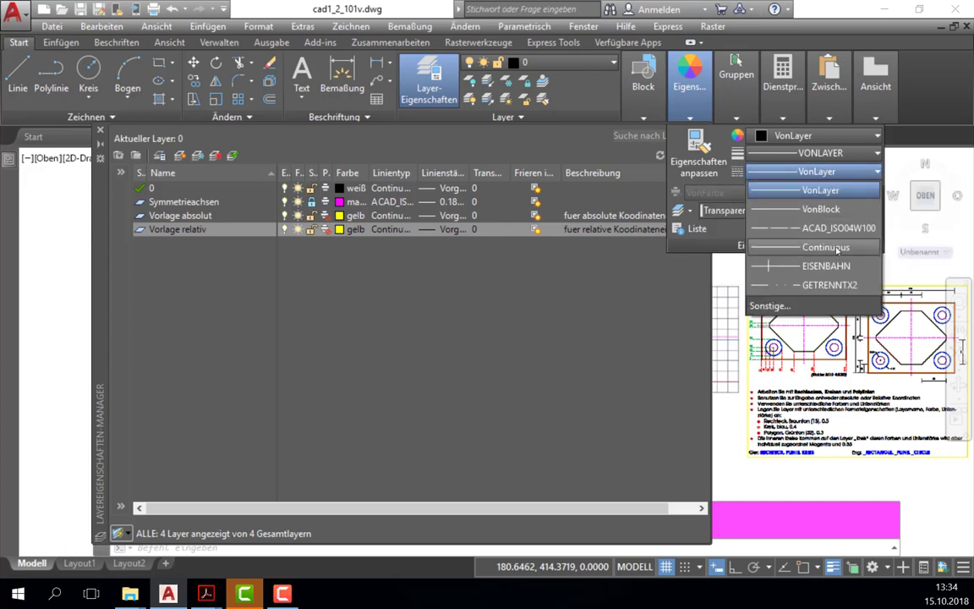
{"action": "left_click", "coordinate": [753, 144]}
{"action": "left_click", "coordinate": [821, 153]}
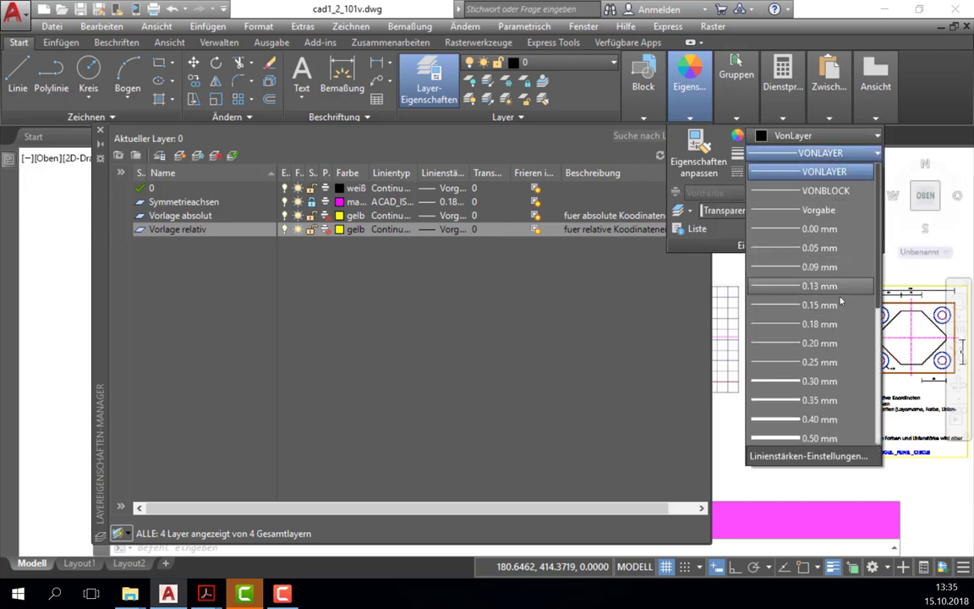
{"action": "left_click", "coordinate": [619, 323]}
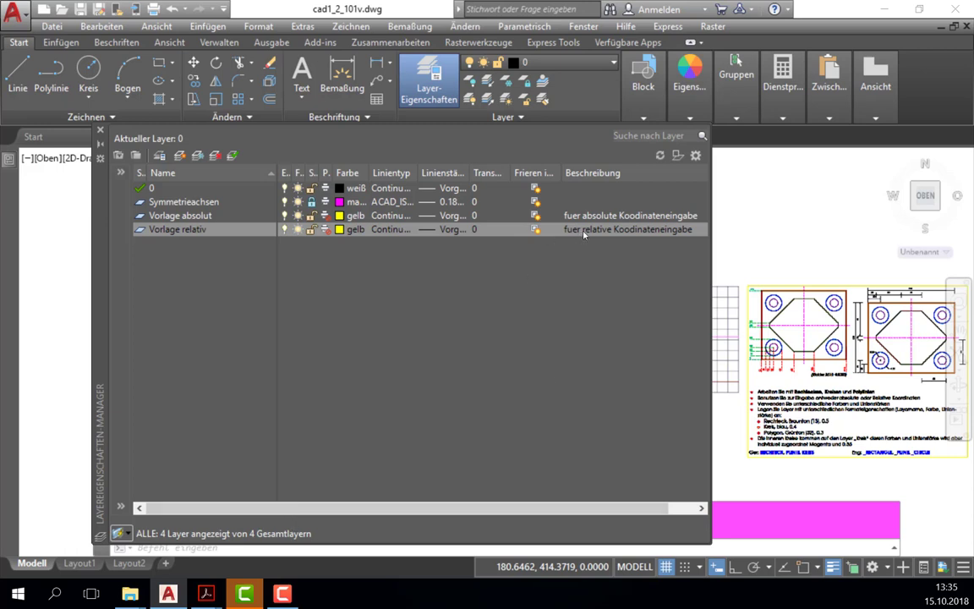
{"action": "double_click", "coordinate": [609, 230]}
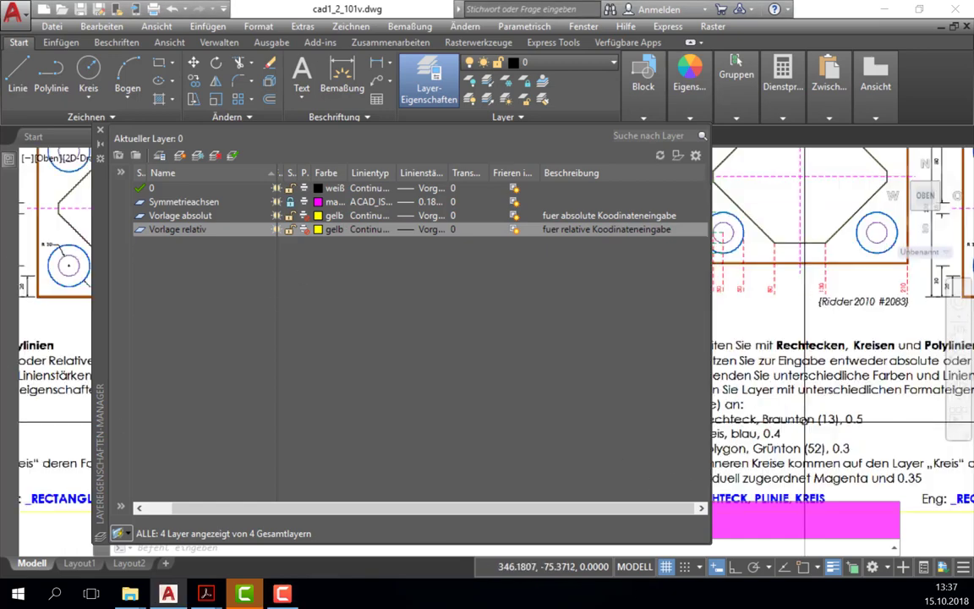
{"action": "scroll", "coordinate": [846, 393], "scroll_direction": "up", "scroll_amount": 6}
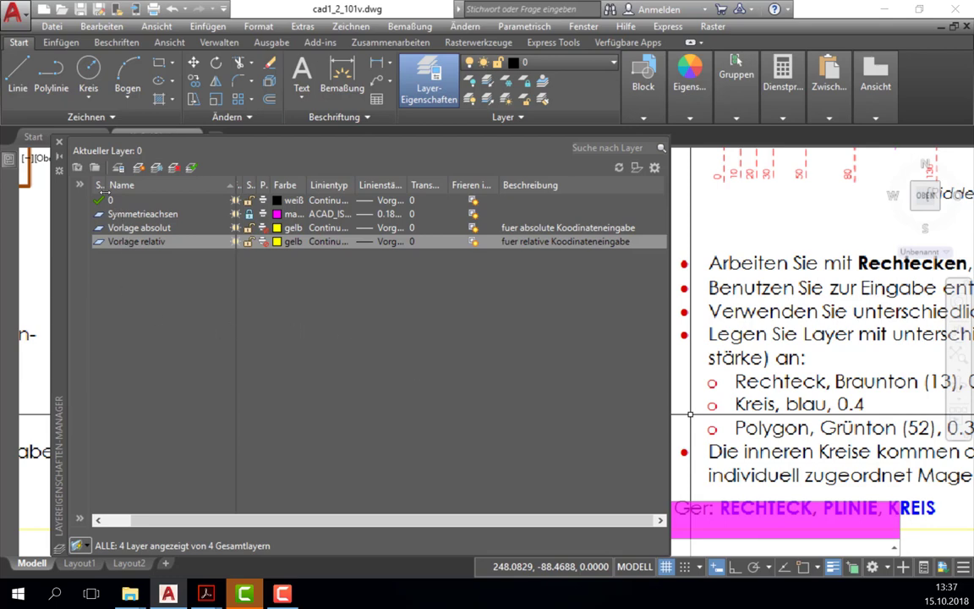
{"action": "left_click", "coordinate": [79, 185]}
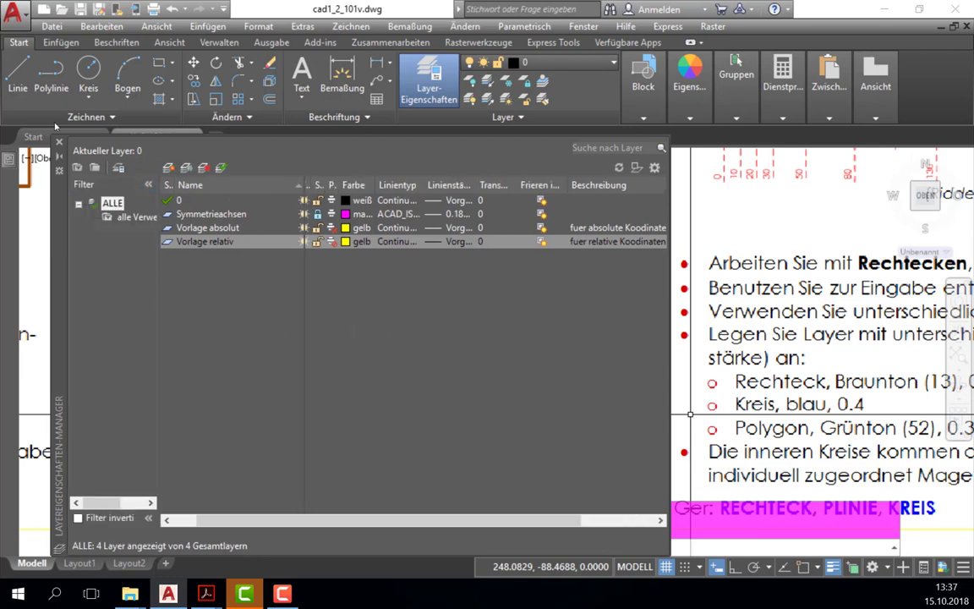
{"action": "left_click", "coordinate": [148, 184]}
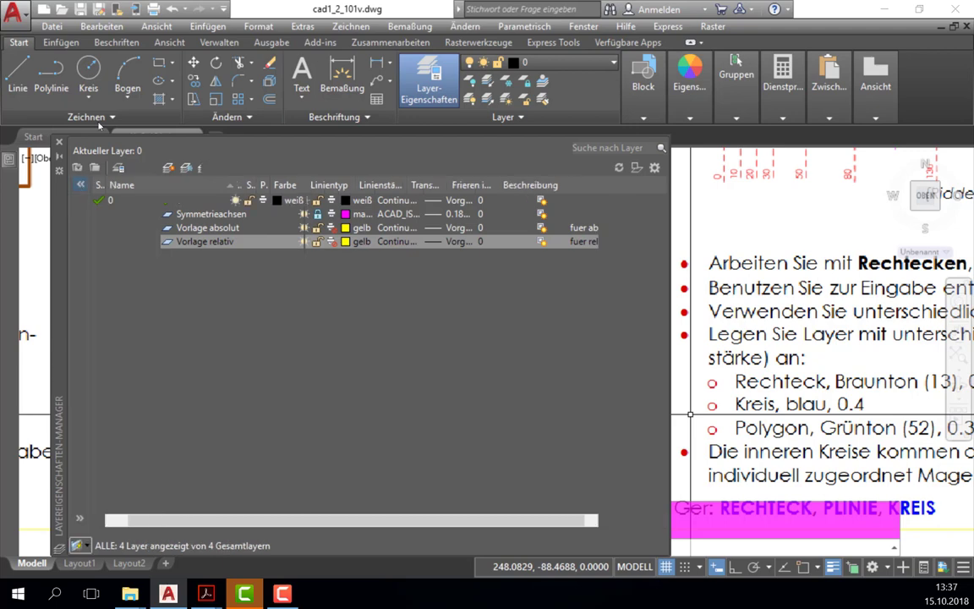
{"action": "left_click", "coordinate": [78, 184]}
{"action": "left_click", "coordinate": [148, 184]}
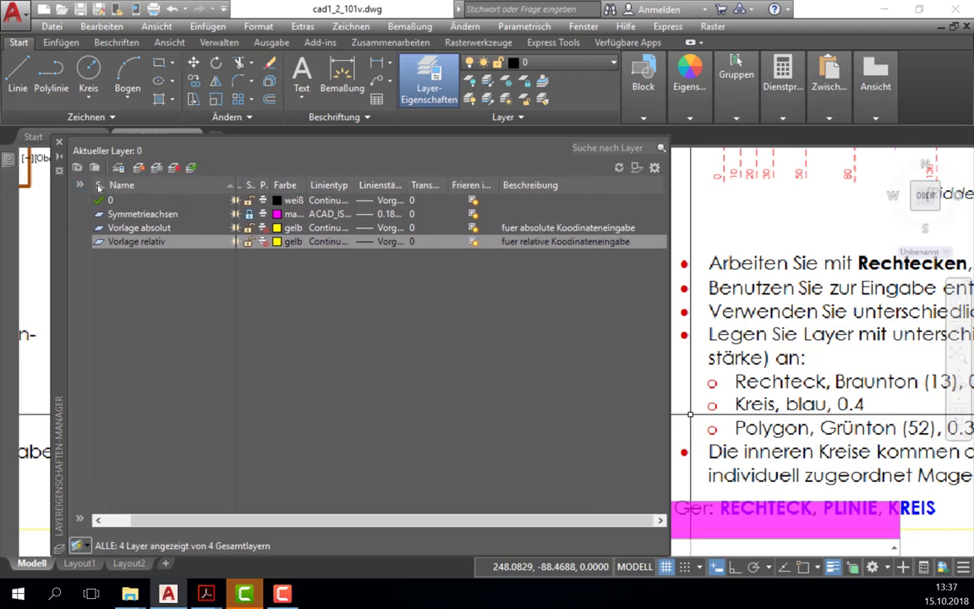
{"action": "left_click", "coordinate": [79, 185]}
{"action": "left_click", "coordinate": [140, 184]}
{"action": "left_click", "coordinate": [116, 199]}
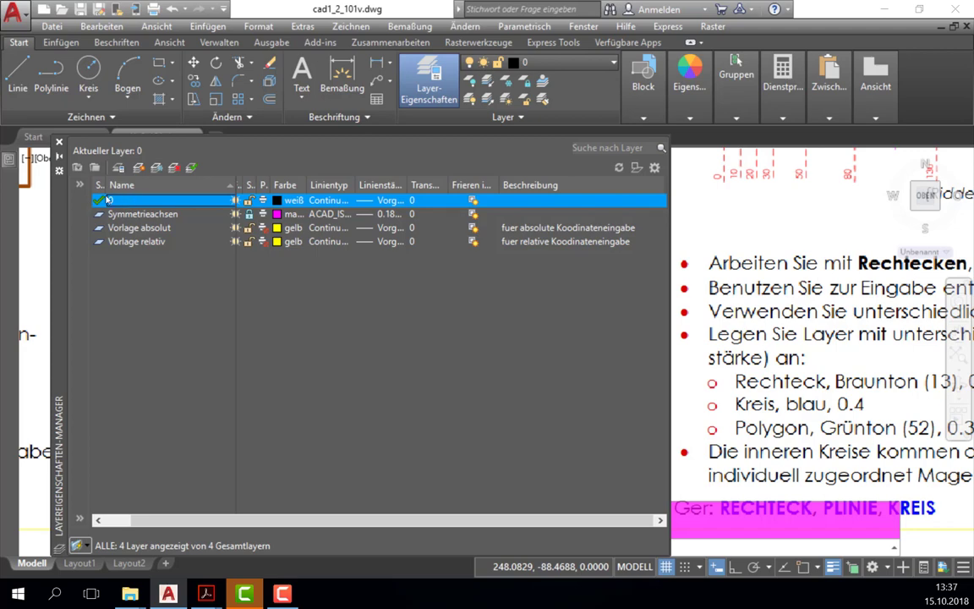
Create a new layer named Rechteck after the failed attempt to rename layer 0.
{"action": "double_click", "coordinate": [127, 201]}
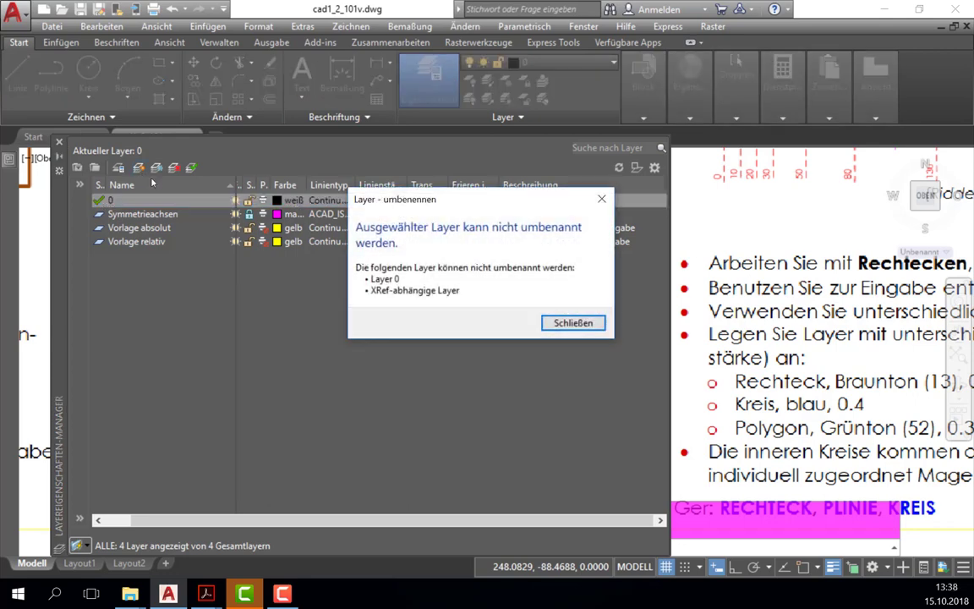
{"action": "left_click", "coordinate": [602, 201]}
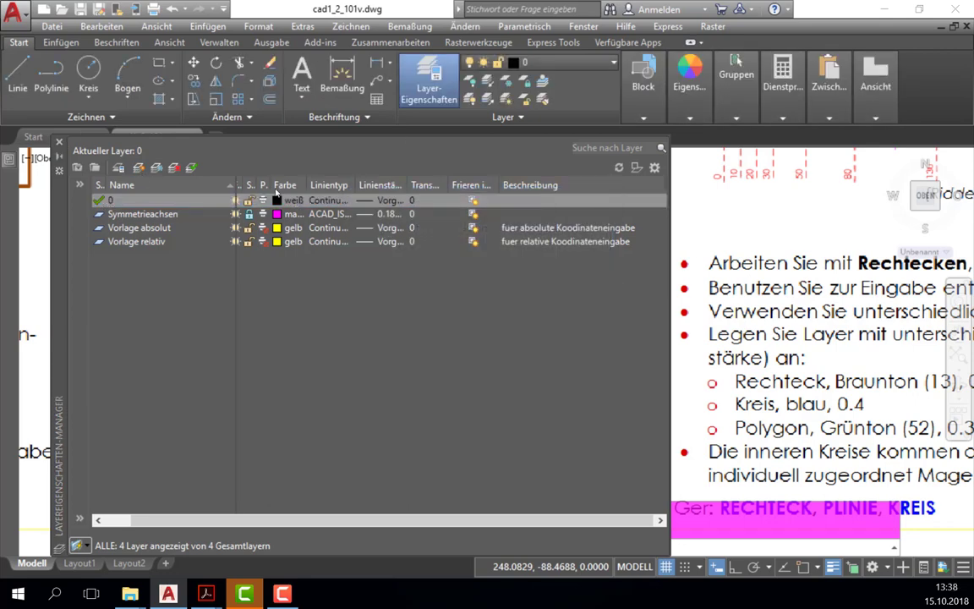
{"action": "left_click", "coordinate": [138, 167]}
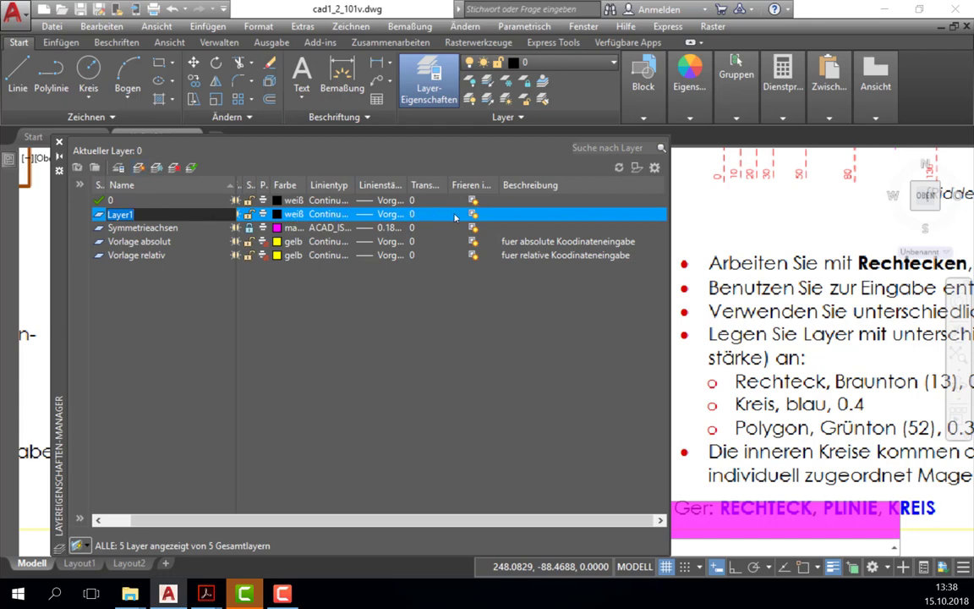
{"action": "key", "text": "Home"}
{"action": "key", "text": "Delete"}
{"action": "key", "text": "Delete"}
{"action": "key", "text": "Delete"}
{"action": "type", "text": "Re"}
{"action": "key", "text": "BackSpace"}
{"action": "type", "text": "echt"}
{"action": "type", "text": "eck"}
{"action": "key", "text": "Return"}
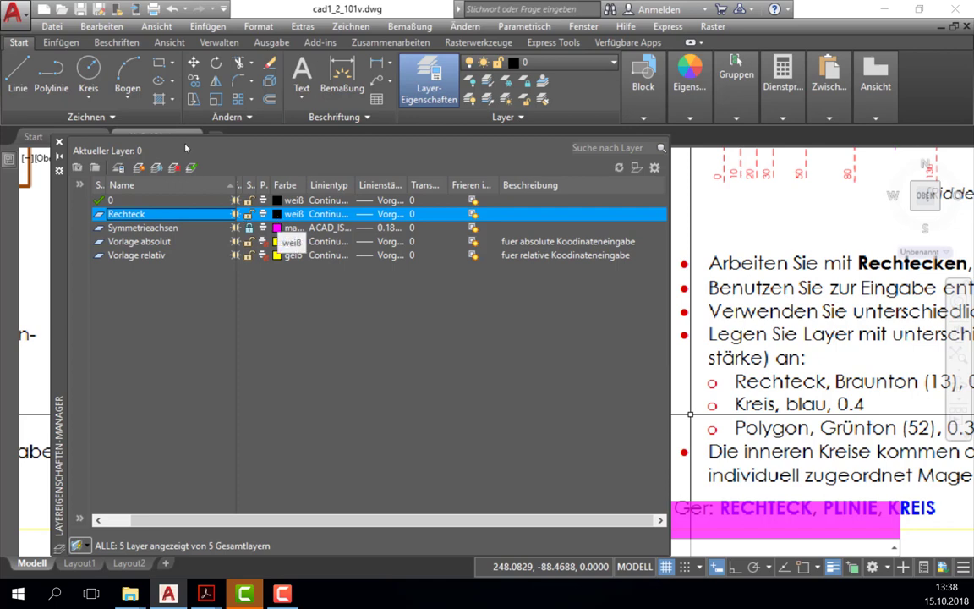
Set the Rechteck layer's colour to 13.
{"action": "left_click", "coordinate": [279, 215]}
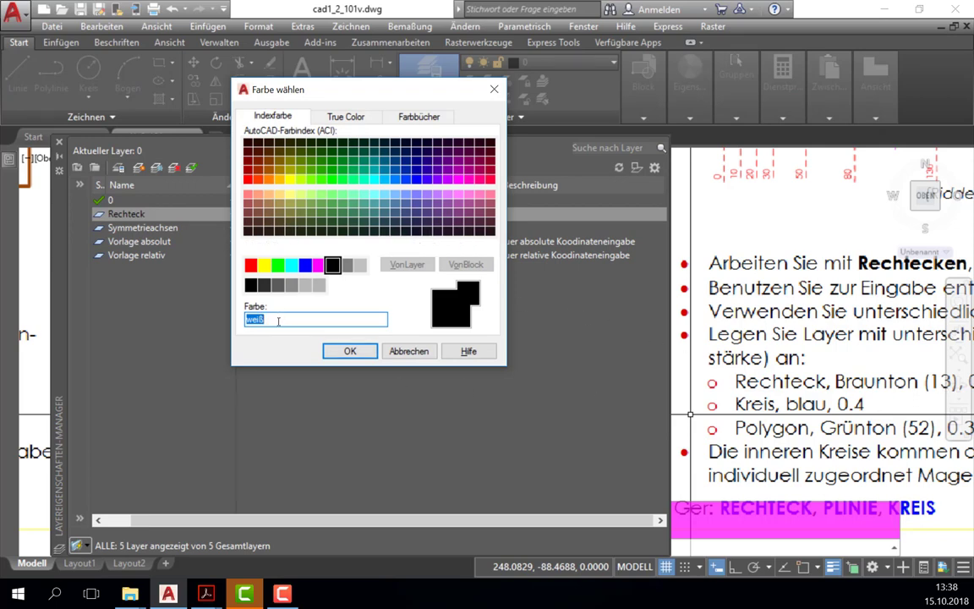
{"action": "type", "text": "13"}
{"action": "left_click", "coordinate": [233, 347]}
{"action": "left_click", "coordinate": [345, 351]}
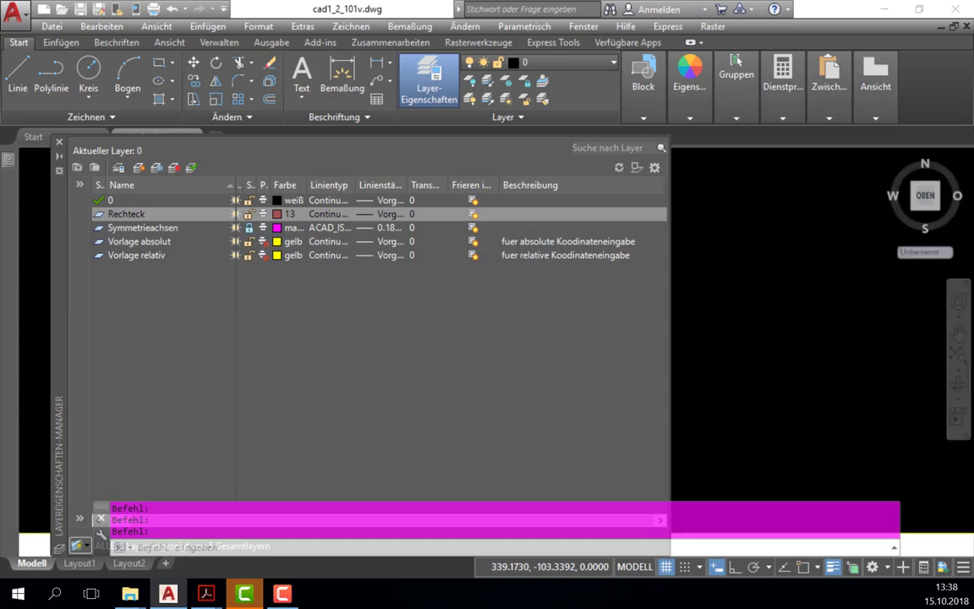
Give the Rechteck layer a 0.50 mm lineweight.
{"action": "middle_click_drag", "start_coordinate": [894, 508], "coordinate": [876, 446]}
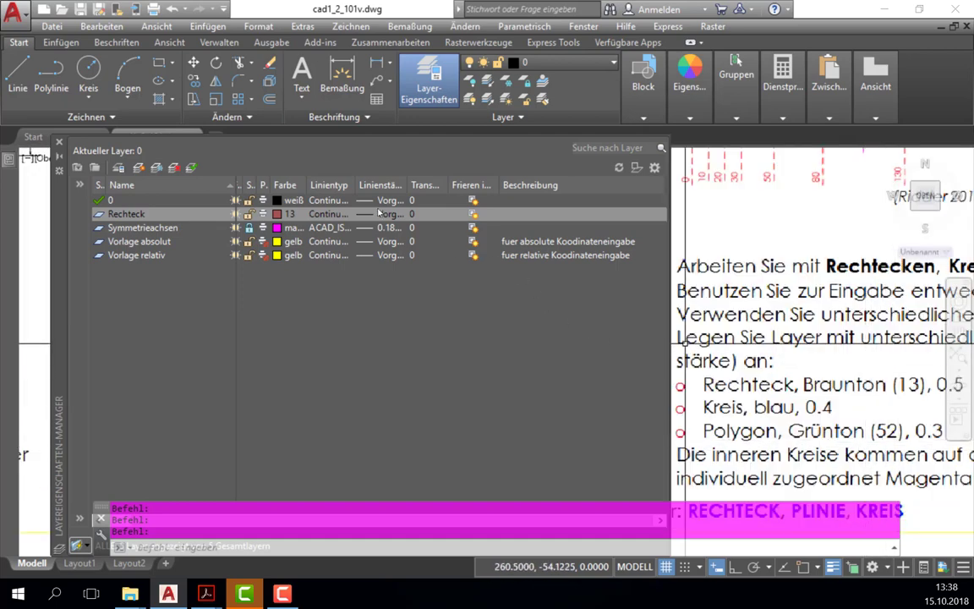
{"action": "left_click", "coordinate": [254, 147]}
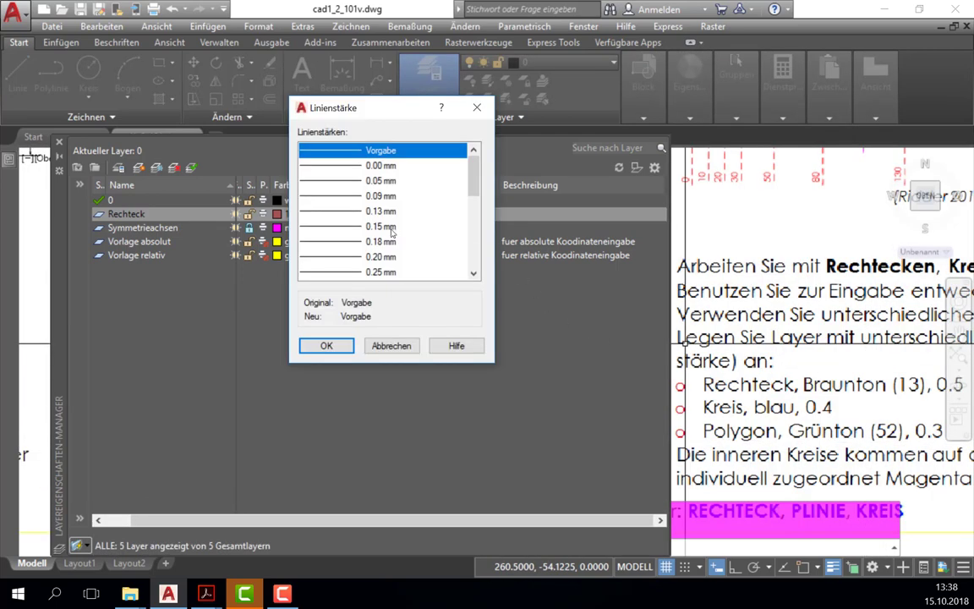
{"action": "scroll", "coordinate": [386, 239], "scroll_direction": "down", "scroll_amount": 1}
{"action": "scroll", "coordinate": [387, 239], "scroll_direction": "down", "scroll_amount": 1}
{"action": "scroll", "coordinate": [387, 239], "scroll_direction": "down", "scroll_amount": 1}
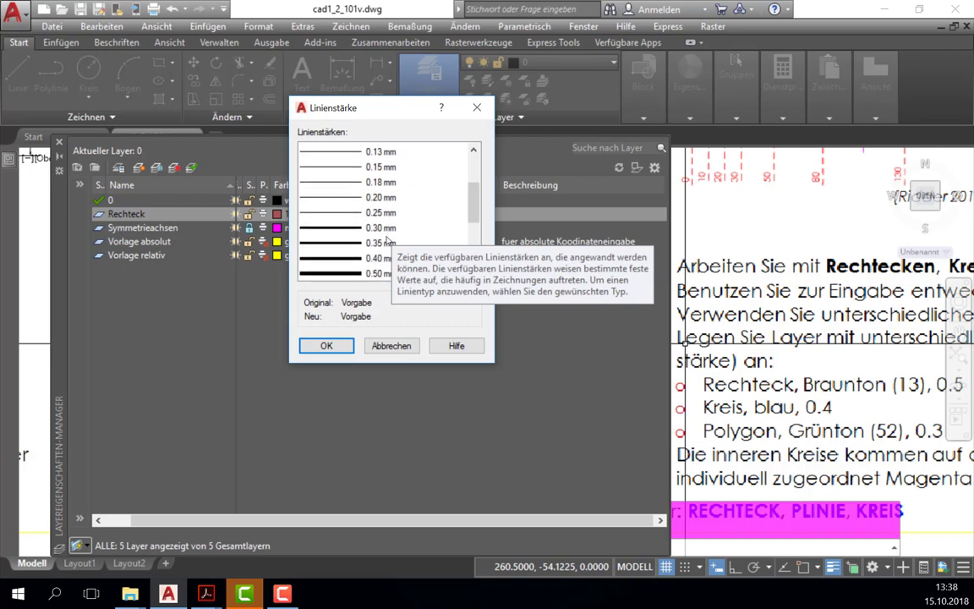
{"action": "scroll", "coordinate": [386, 239], "scroll_direction": "down", "scroll_amount": 1}
{"action": "left_click", "coordinate": [385, 241]}
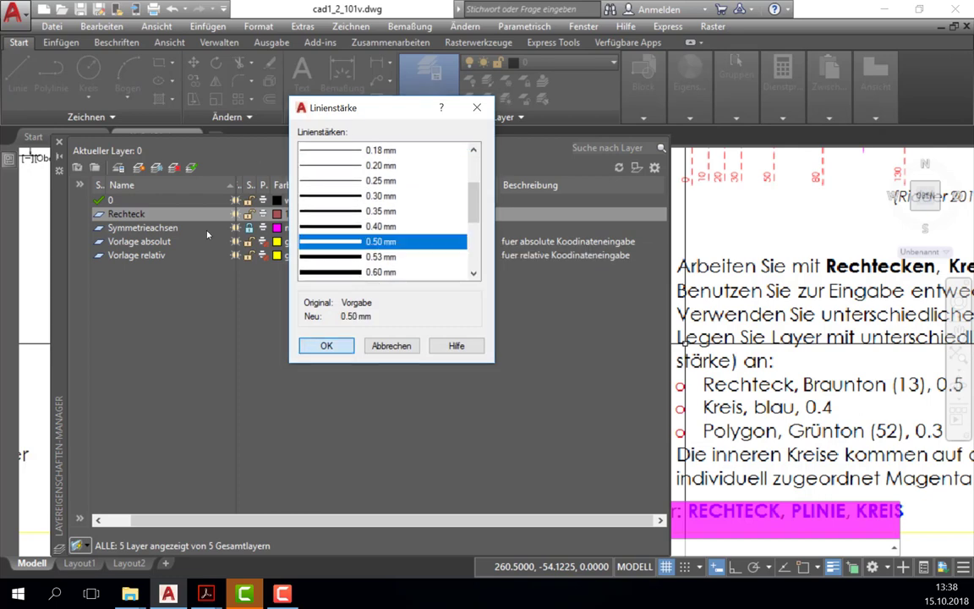
{"action": "left_click", "coordinate": [326, 345]}
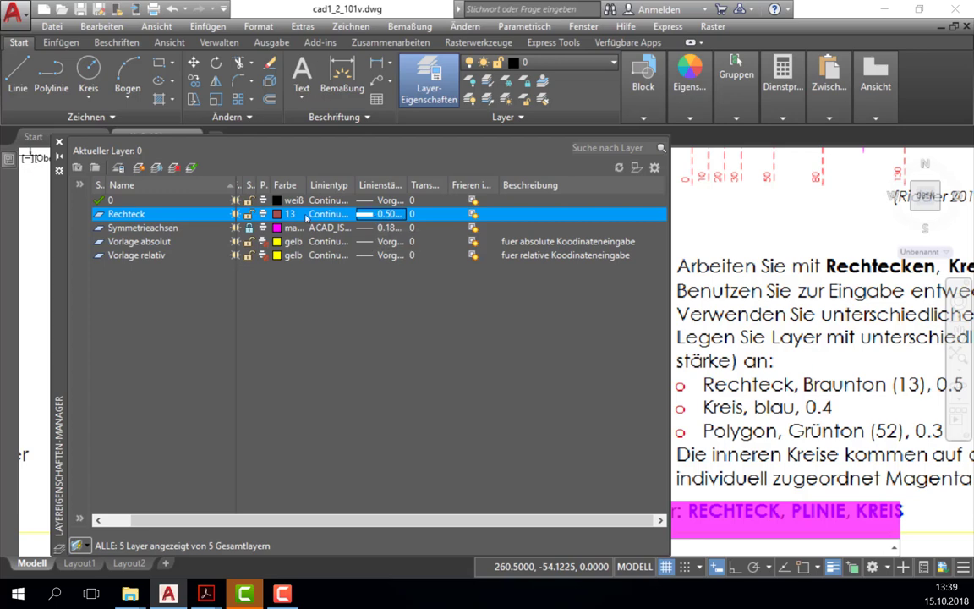
Add a new layer named Kreis.
{"action": "left_click", "coordinate": [139, 167]}
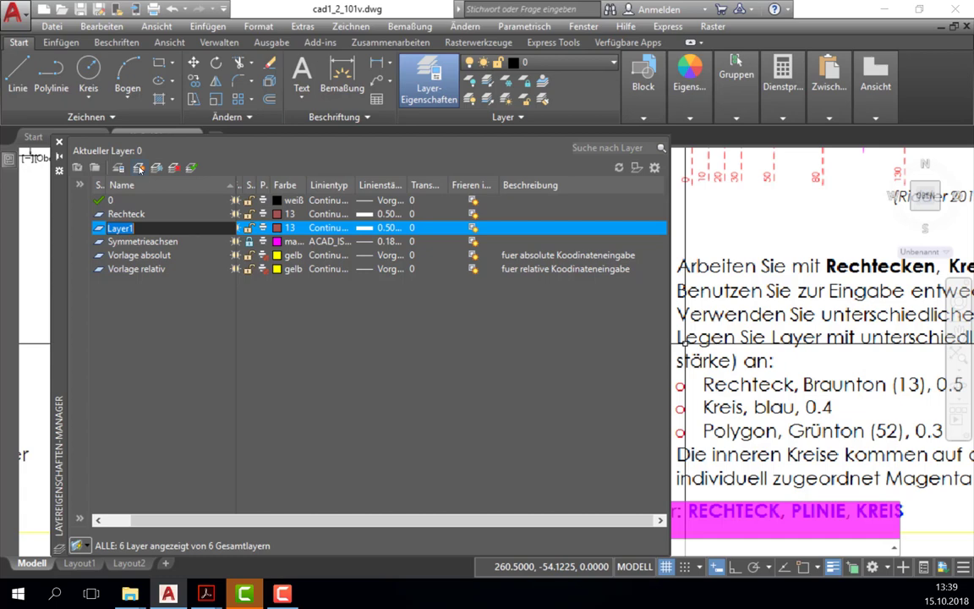
{"action": "type", "text": "K"}
{"action": "type", "text": "resi"}
{"action": "key", "text": "BackSpace"}
{"action": "key", "text": "BackSpace"}
{"action": "type", "text": "is"}
{"action": "key", "text": "Return"}
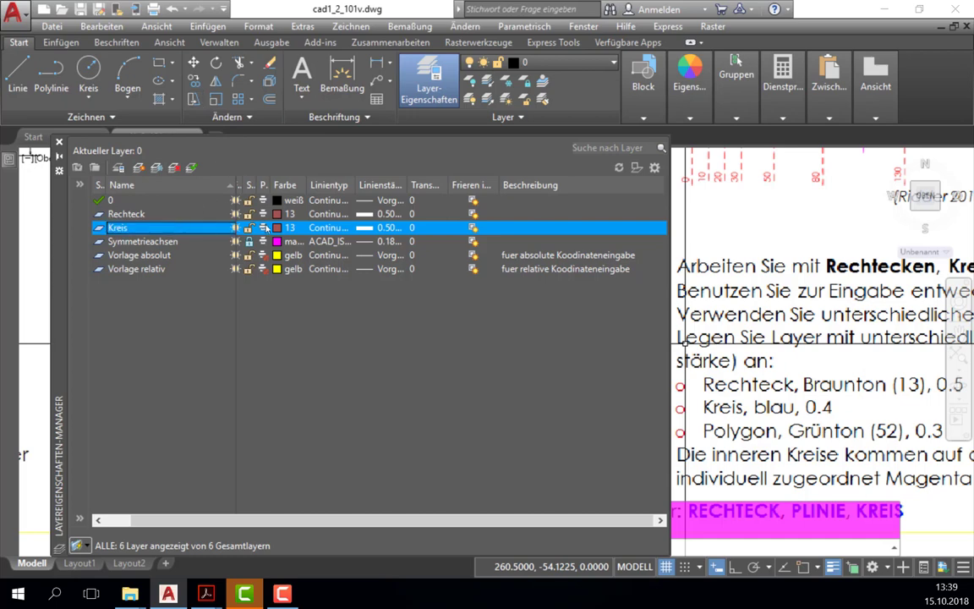
Make the Kreis layer blue with a 0.40 mm lineweight, then add another layer.
{"action": "left_click", "coordinate": [278, 228]}
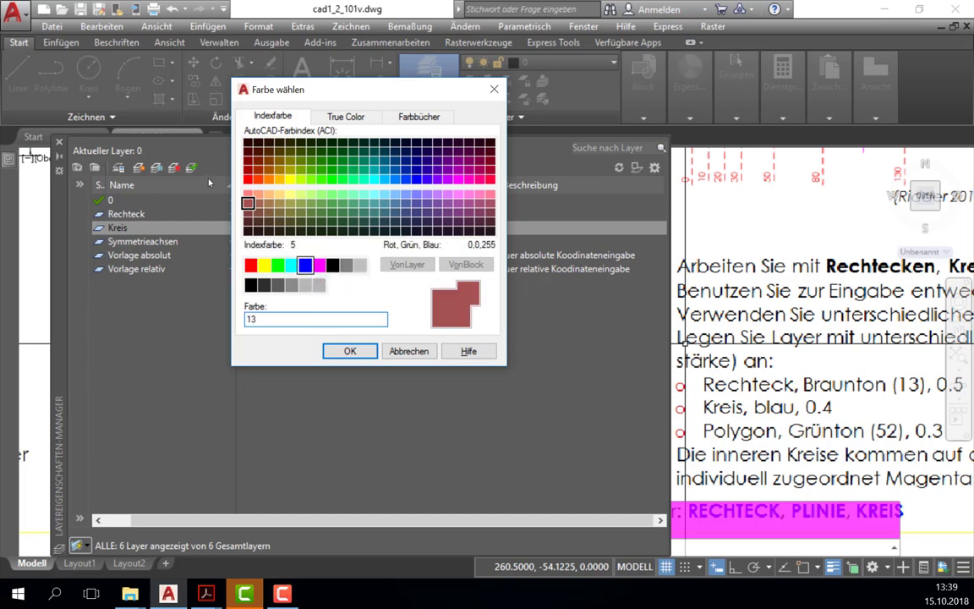
{"action": "left_click", "coordinate": [305, 265]}
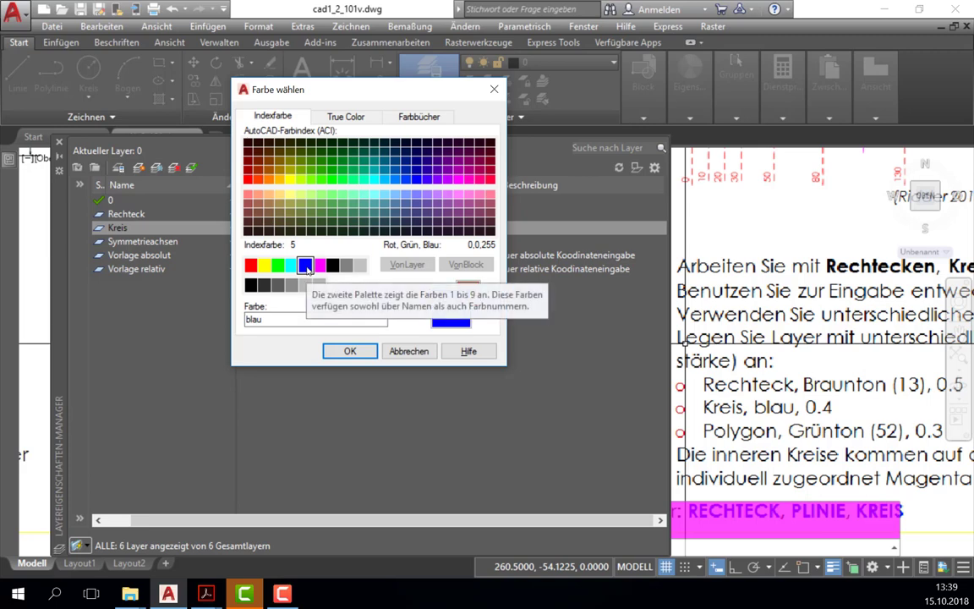
{"action": "left_click", "coordinate": [349, 352]}
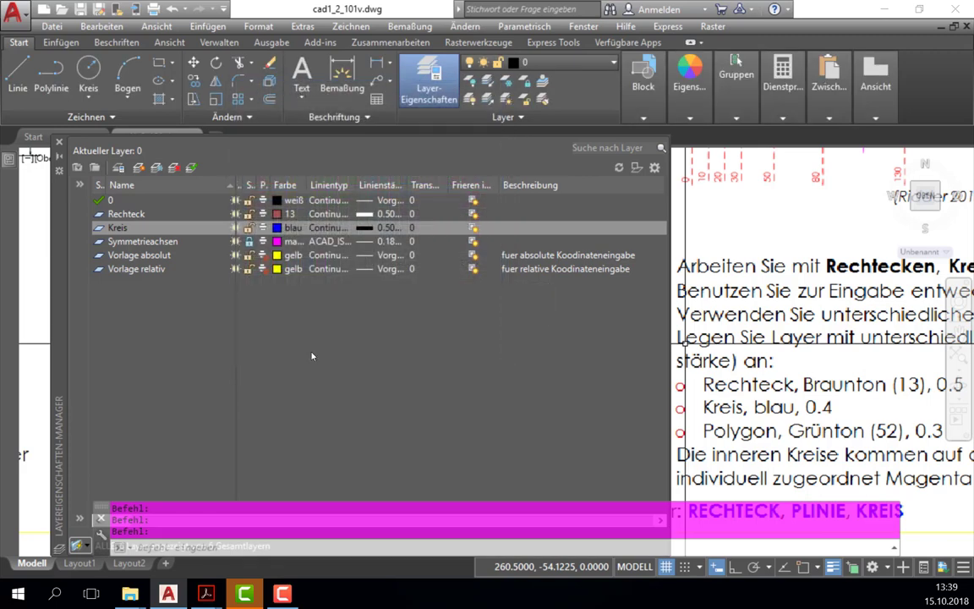
{"action": "left_click", "coordinate": [379, 228]}
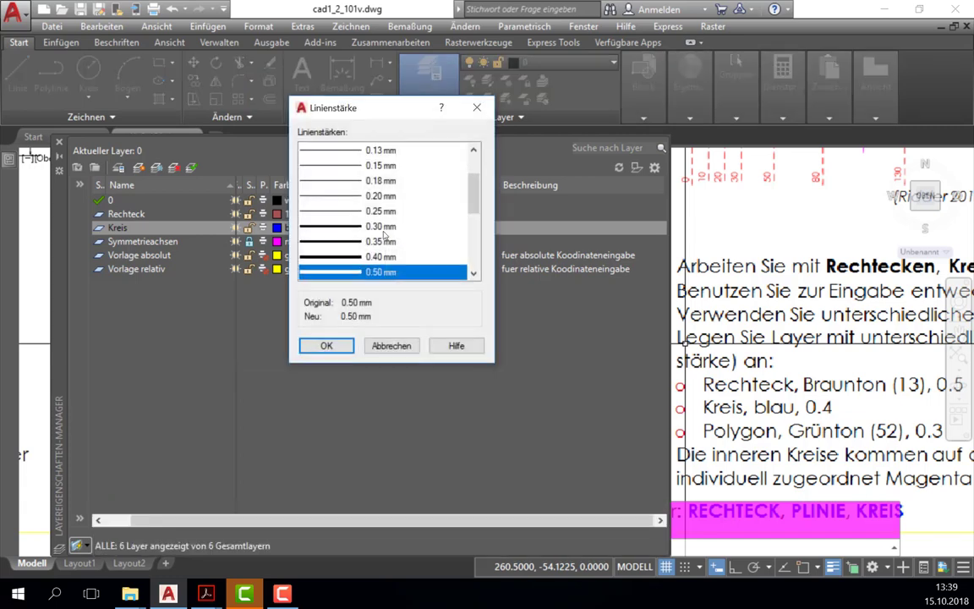
{"action": "left_click", "coordinate": [378, 257]}
{"action": "left_click", "coordinate": [326, 345]}
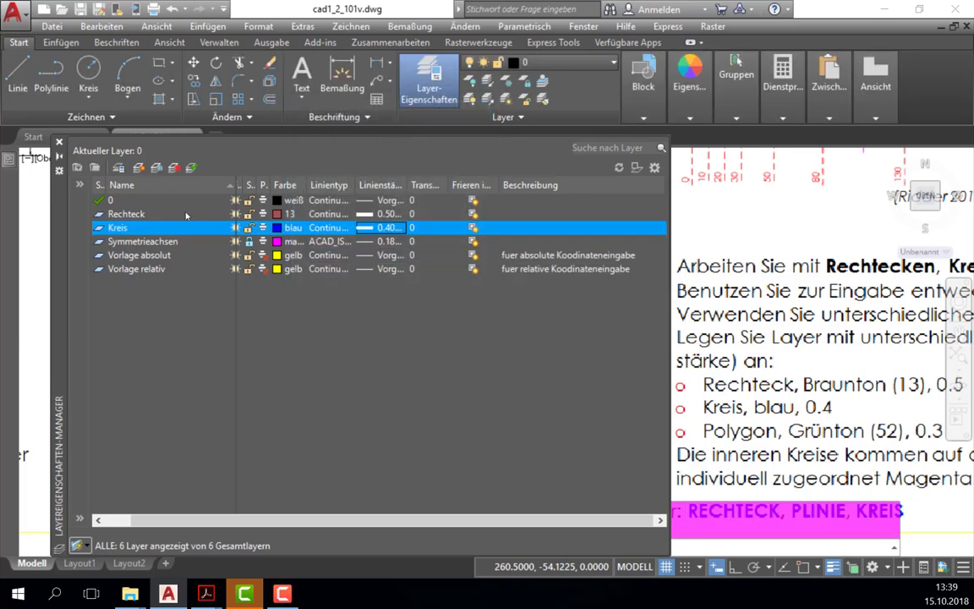
{"action": "left_click", "coordinate": [140, 167]}
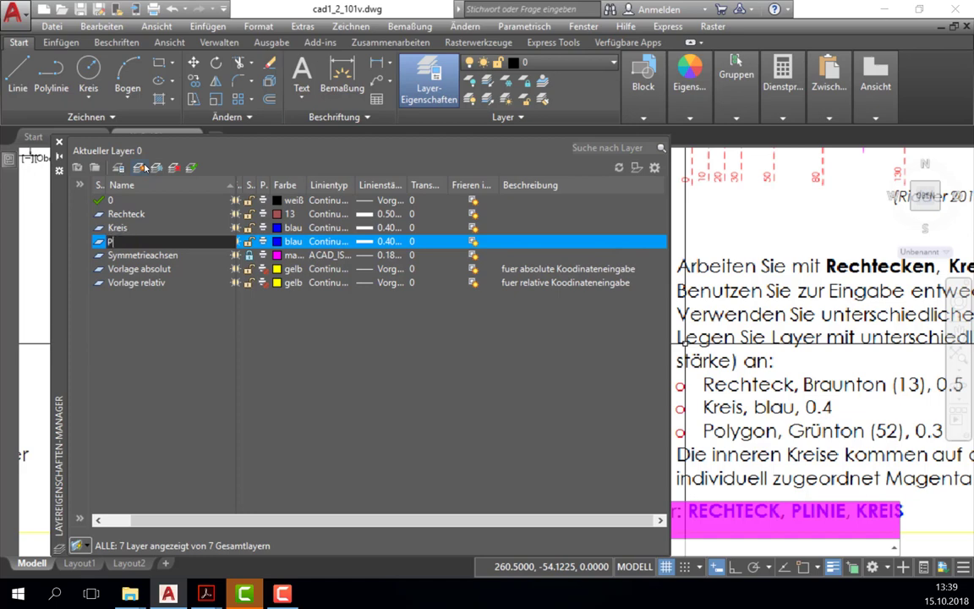
Name the new layer Polygon.
{"action": "type", "text": "Poly"}
{"action": "key", "text": "BackSpace"}
{"action": "type", "text": "yhon"}
{"action": "key", "text": "BackSpace"}
{"action": "key", "text": "BackSpace"}
{"action": "key", "text": "BackSpace"}
{"action": "type", "text": "g"}
{"action": "type", "text": "on"}
{"action": "key", "text": "Return"}
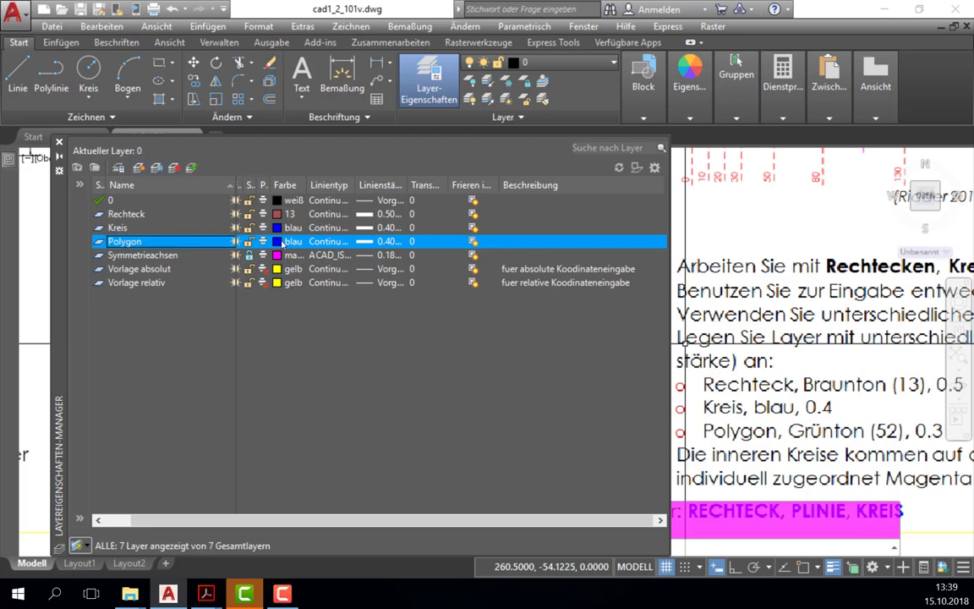
Give the Polygon layer colour 52 and a 0.30 mm lineweight.
{"action": "left_click", "coordinate": [284, 244]}
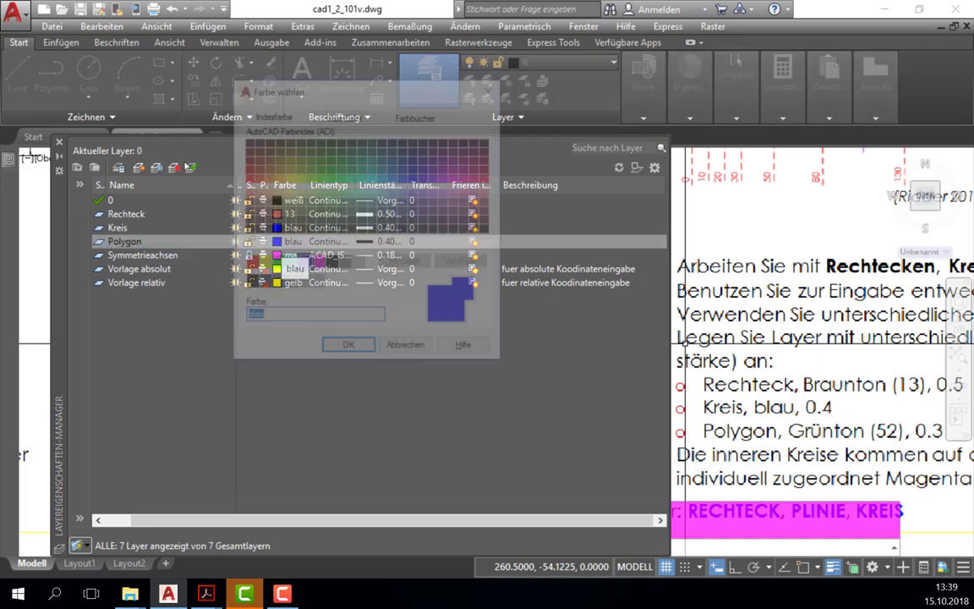
{"action": "type", "text": "52"}
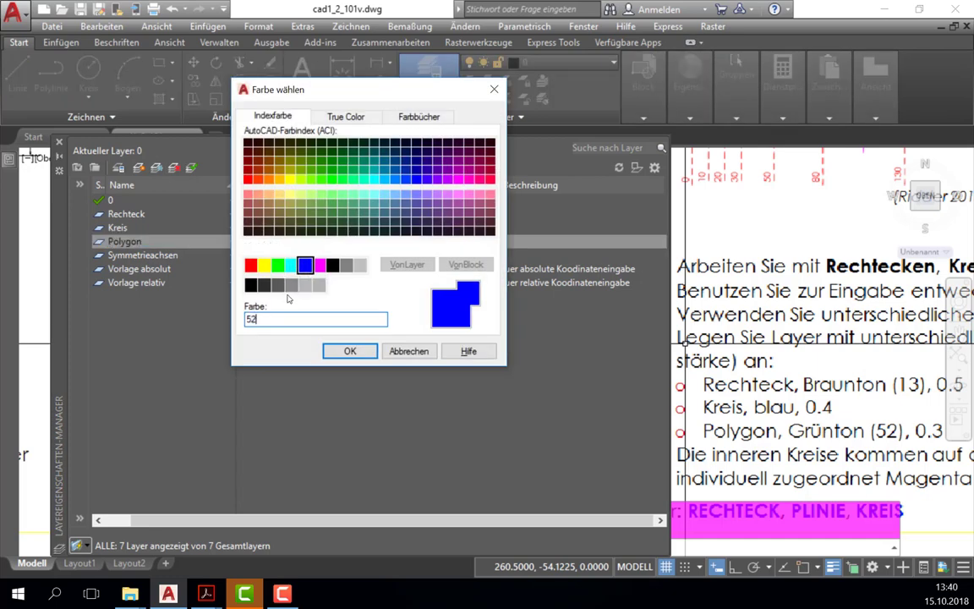
{"action": "left_click", "coordinate": [347, 352]}
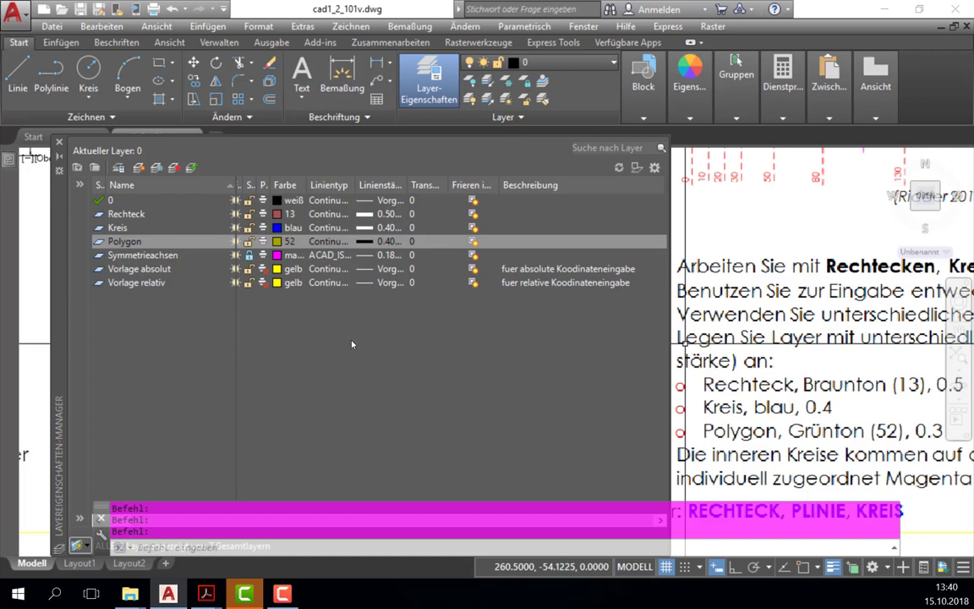
{"action": "left_click", "coordinate": [372, 241]}
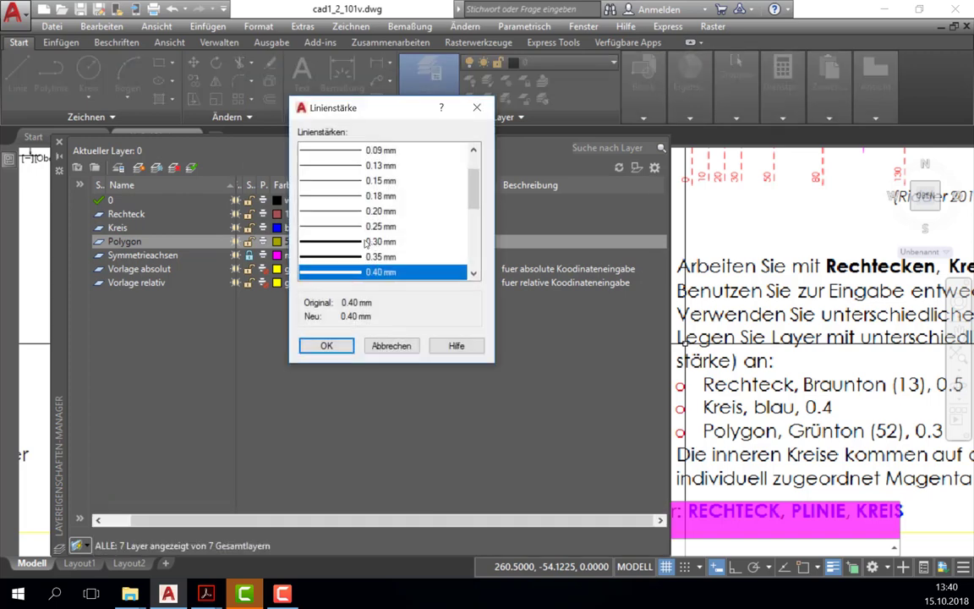
{"action": "key", "text": "Up"}
{"action": "key", "text": "Up"}
{"action": "key", "text": "Return"}
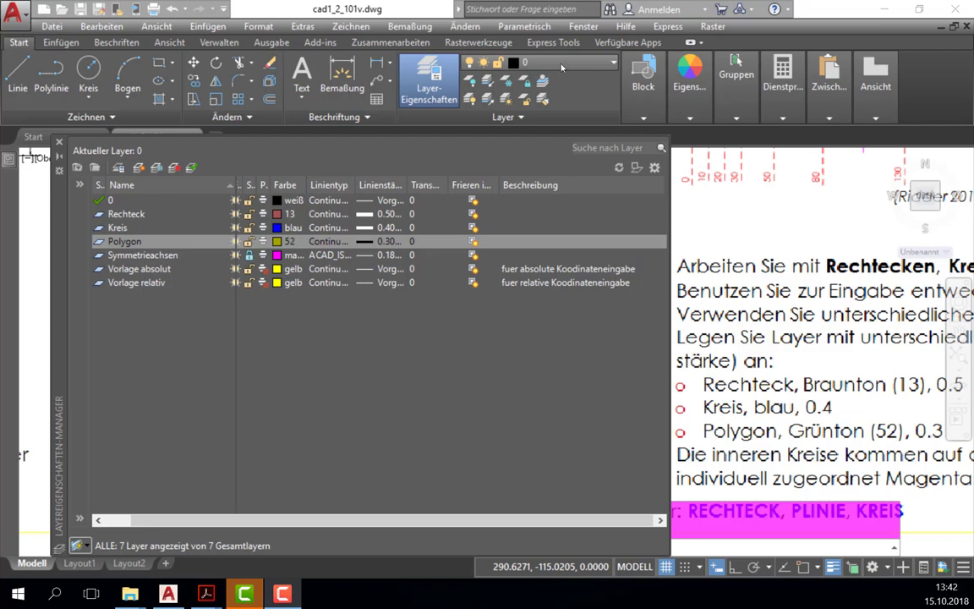
Make Rechteck the current layer and undock the Layer Properties palette to float.
{"action": "left_click", "coordinate": [532, 64]}
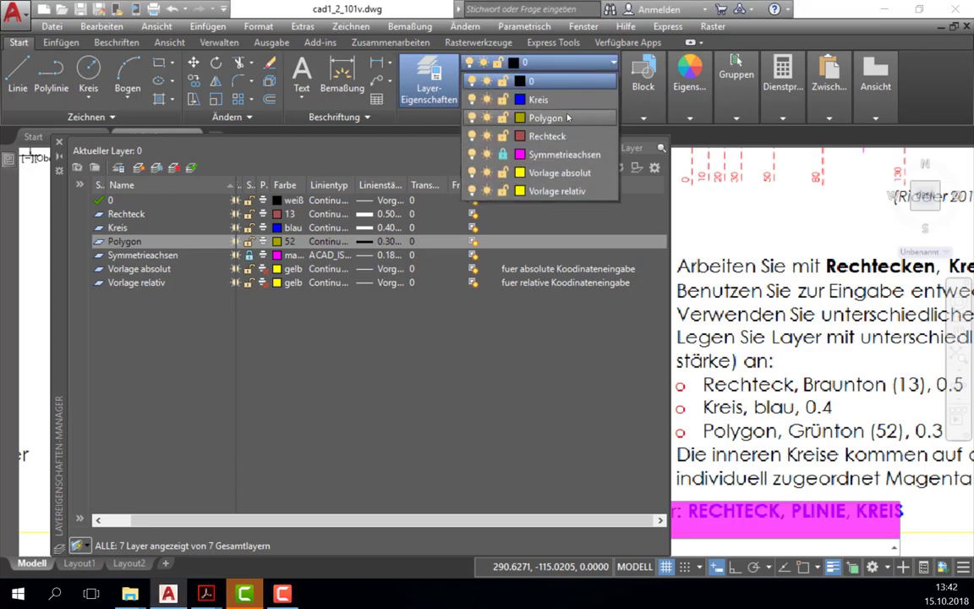
{"action": "left_click", "coordinate": [561, 125]}
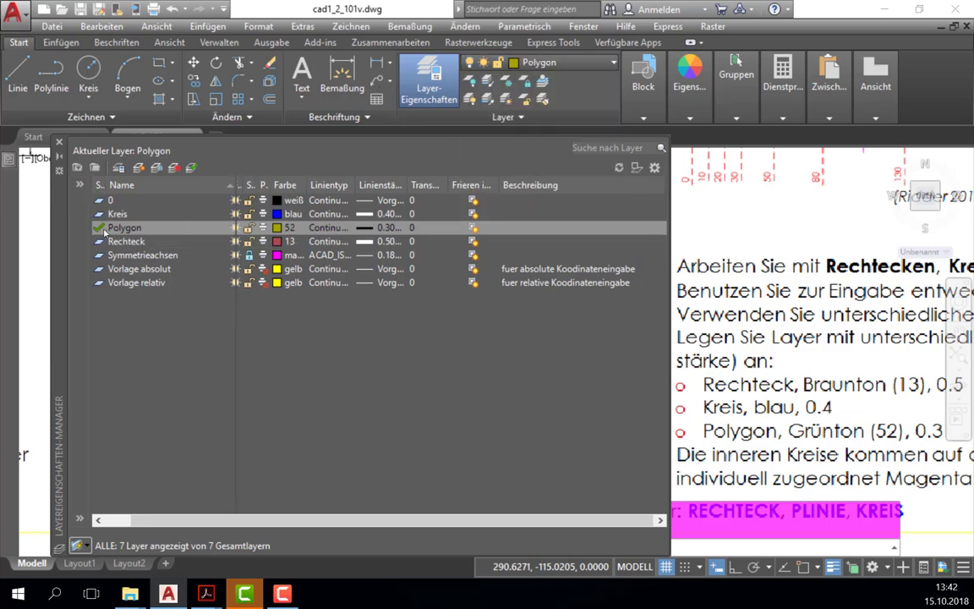
{"action": "left_click", "coordinate": [539, 62]}
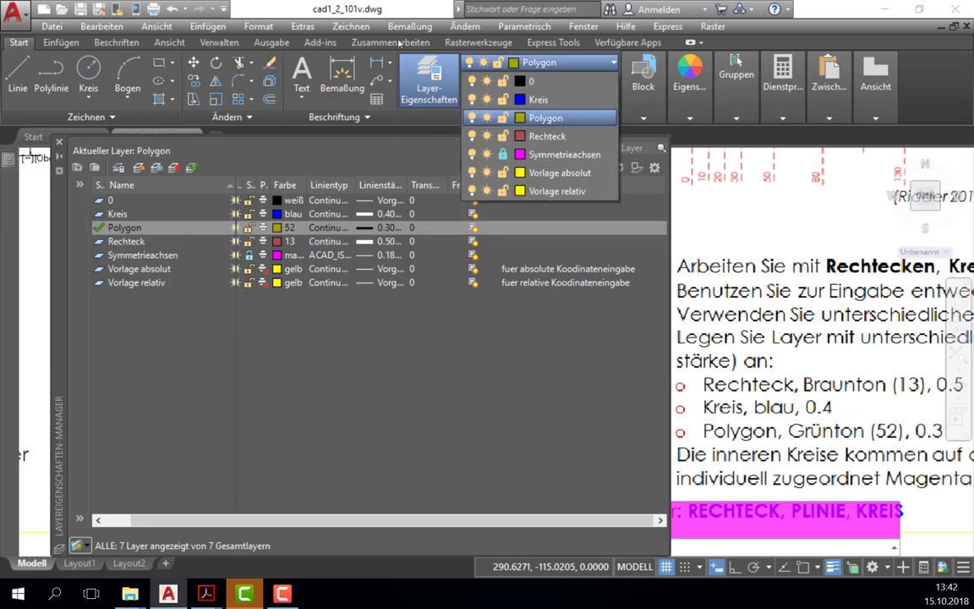
{"action": "left_click", "coordinate": [548, 137]}
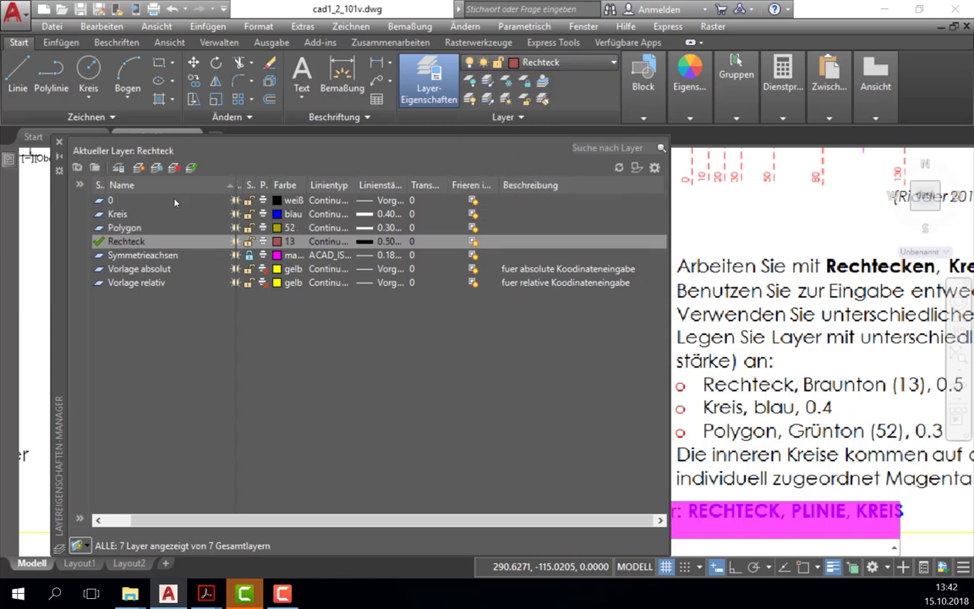
{"action": "left_click", "coordinate": [112, 213]}
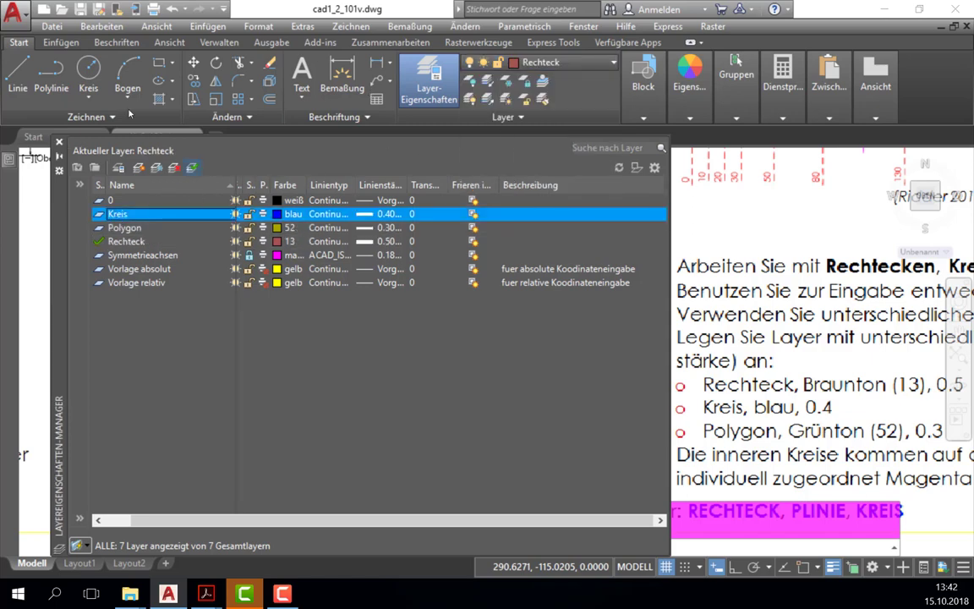
{"action": "key", "text": "alt+c"}
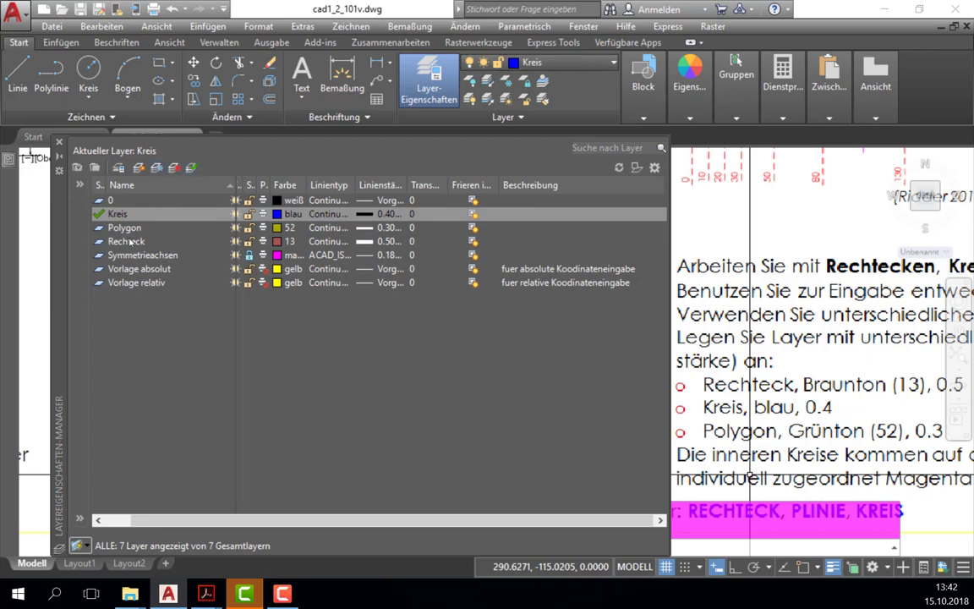
{"action": "double_click", "coordinate": [129, 242]}
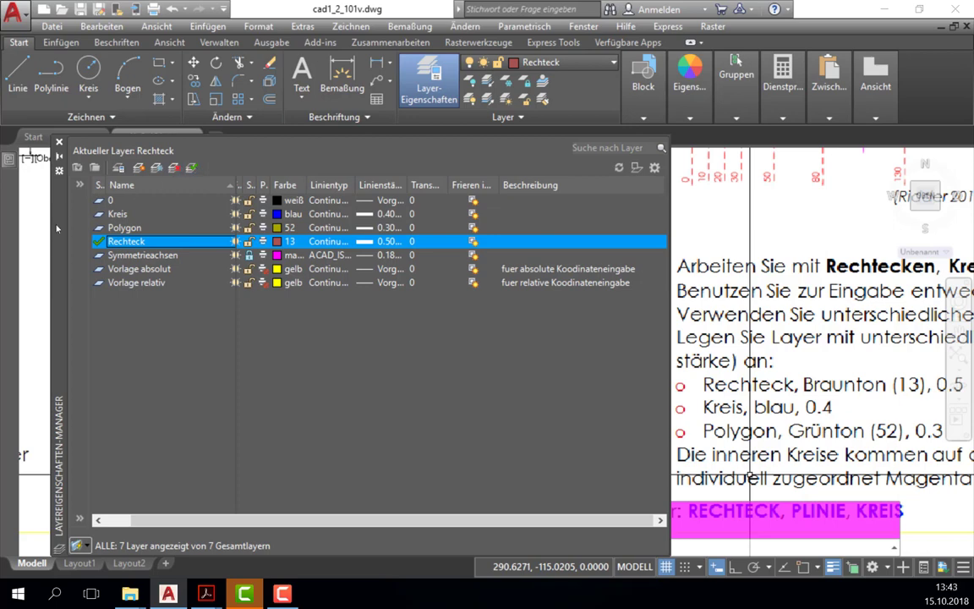
{"action": "mouse_move", "coordinate": [60, 221]}
{"action": "left_mouse_down"}
{"action": "mouse_move", "coordinate": [98, 263]}
{"action": "mouse_move", "coordinate": [131, 272]}
{"action": "left_mouse_up"}
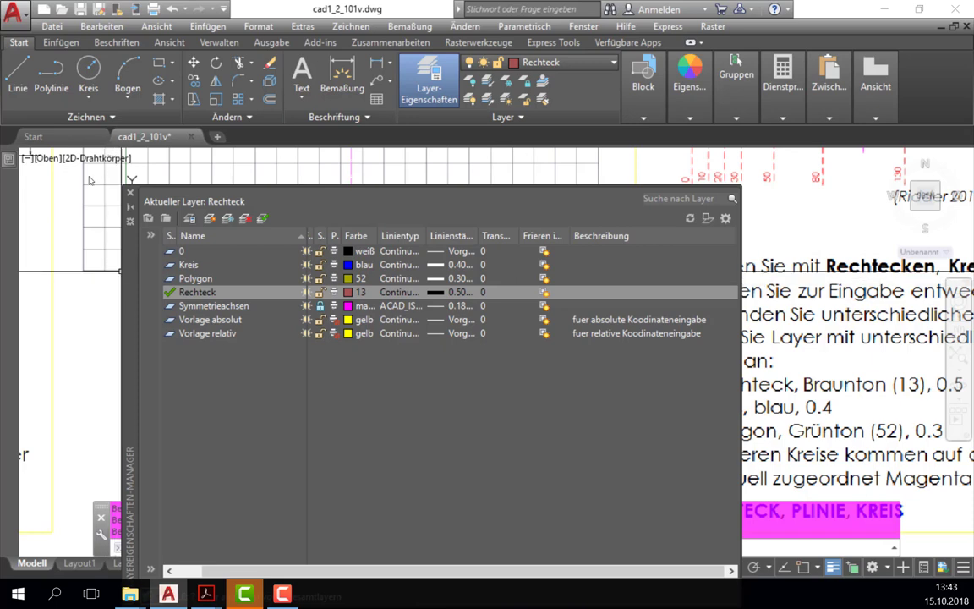
Dock the floating Layer Properties palette again from its title-bar menu.
{"action": "right_click", "coordinate": [128, 239]}
{"action": "left_click", "coordinate": [156, 276]}
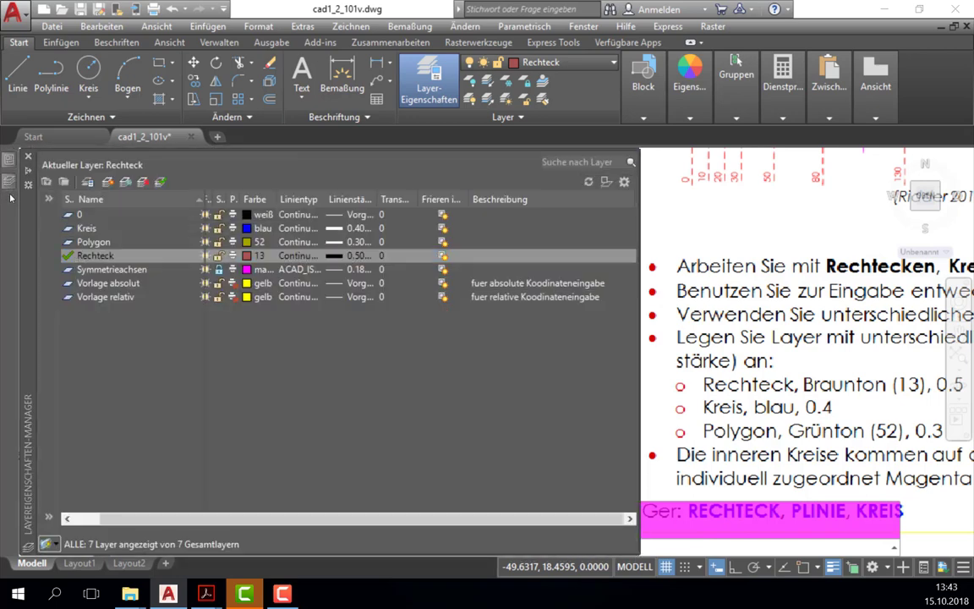
{"action": "mouse_move", "coordinate": [8, 181]}
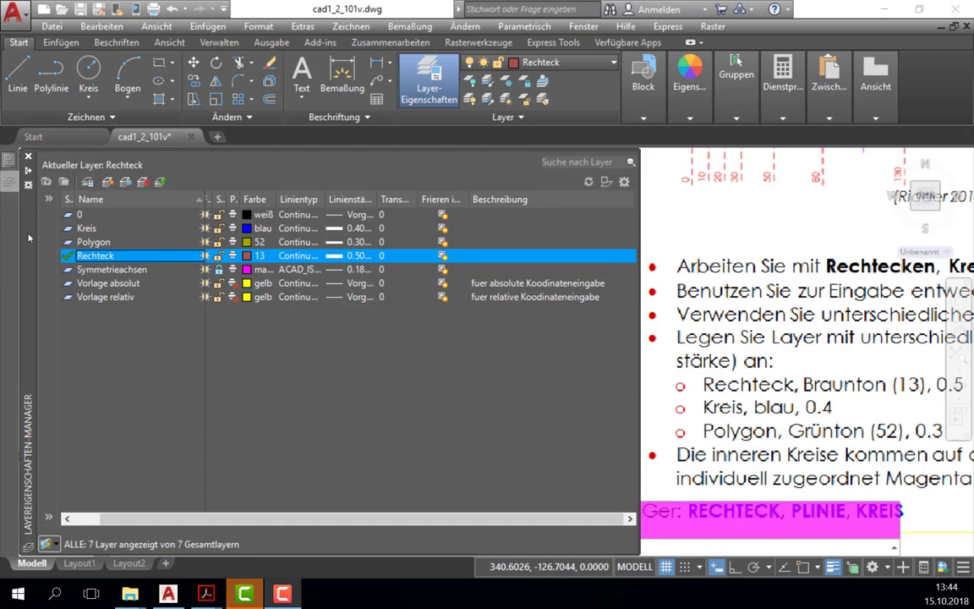
Reposition the Layer Properties palette, docking it across the top and then floating it.
{"action": "left_click_drag", "start_coordinate": [28, 251], "coordinate": [245, 334]}
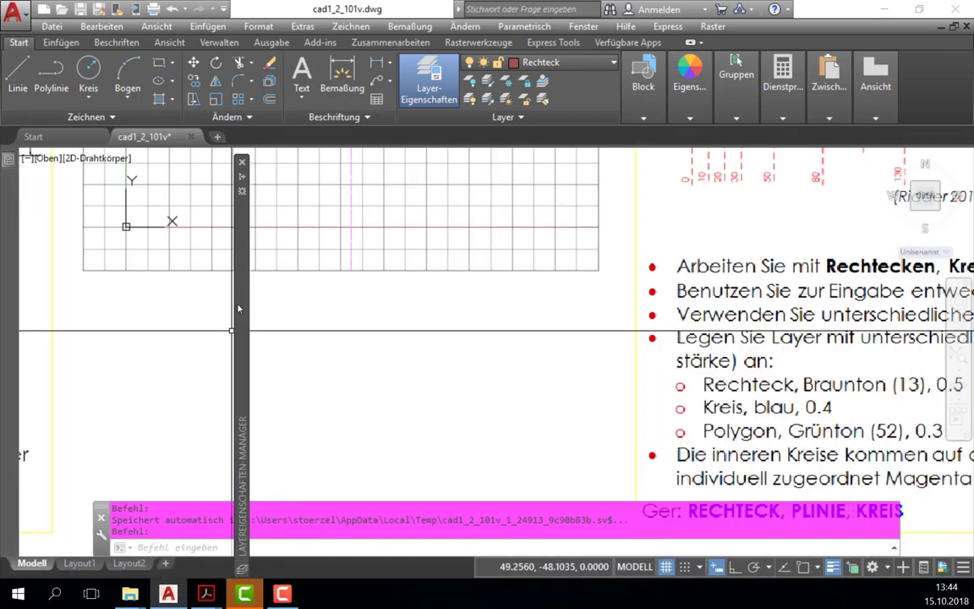
{"action": "left_click", "coordinate": [242, 162]}
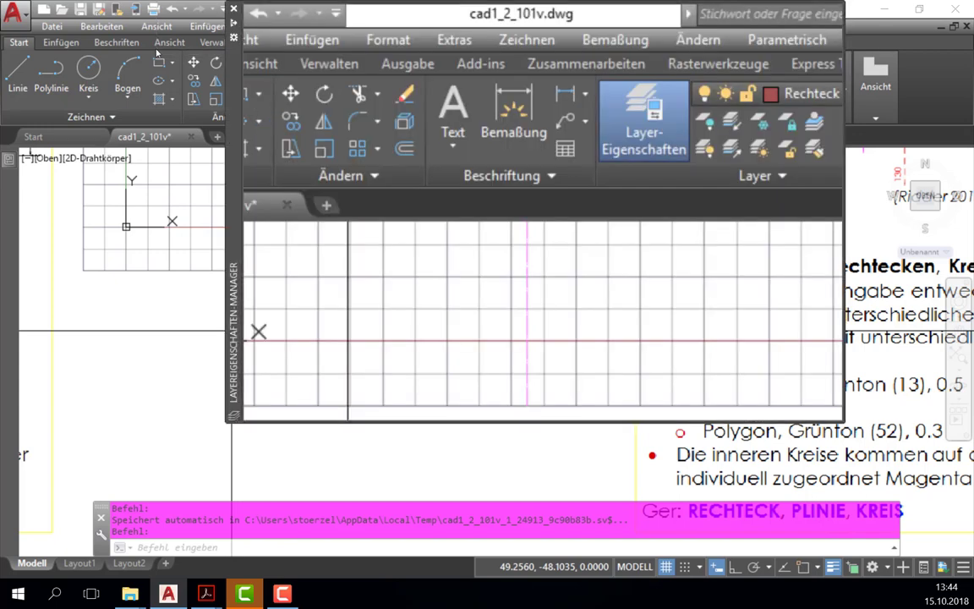
{"action": "left_click_drag", "start_coordinate": [232, 331], "coordinate": [245, 144]}
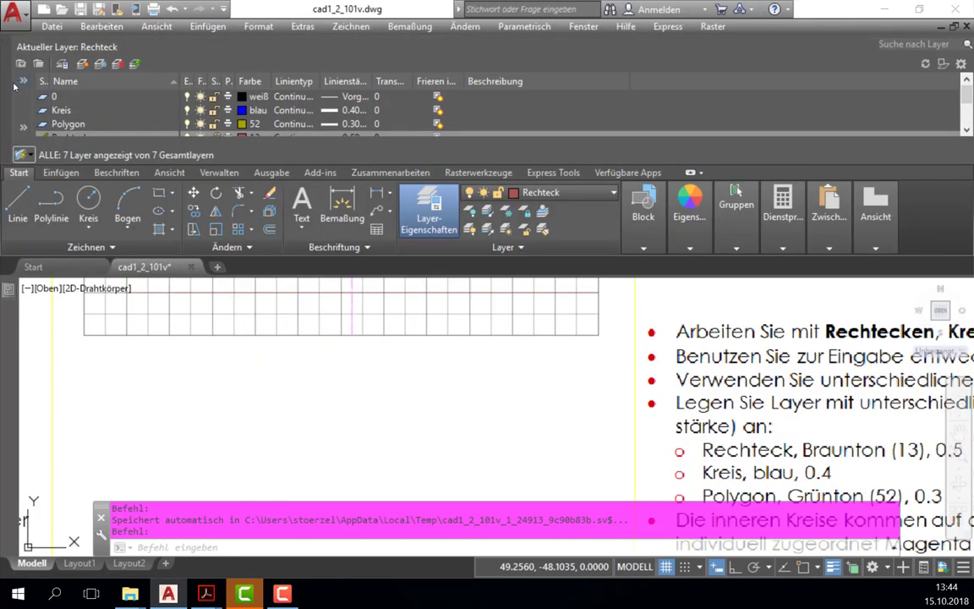
{"action": "mouse_move", "coordinate": [10, 91]}
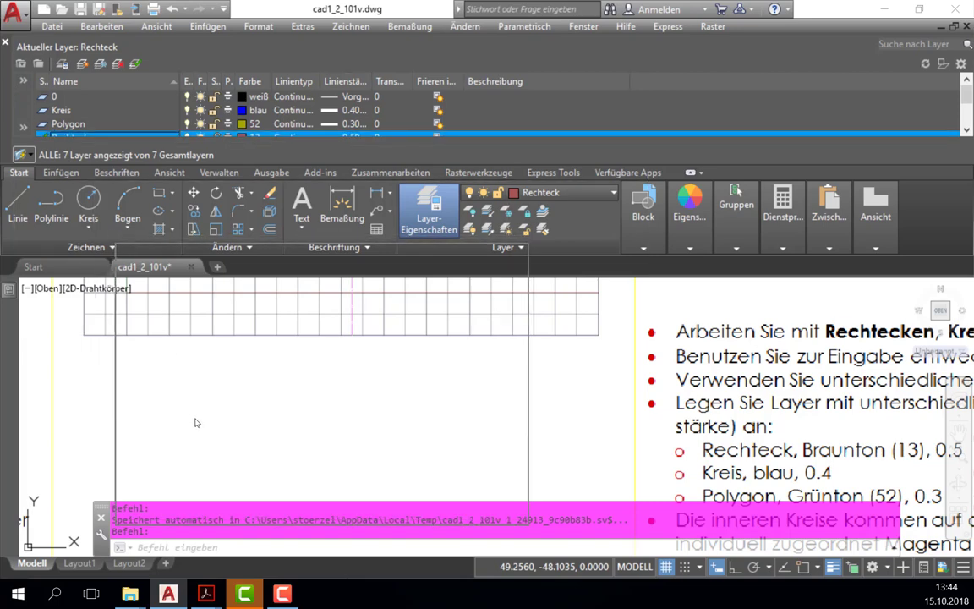
{"action": "left_click_drag", "start_coordinate": [8, 91], "coordinate": [198, 420]}
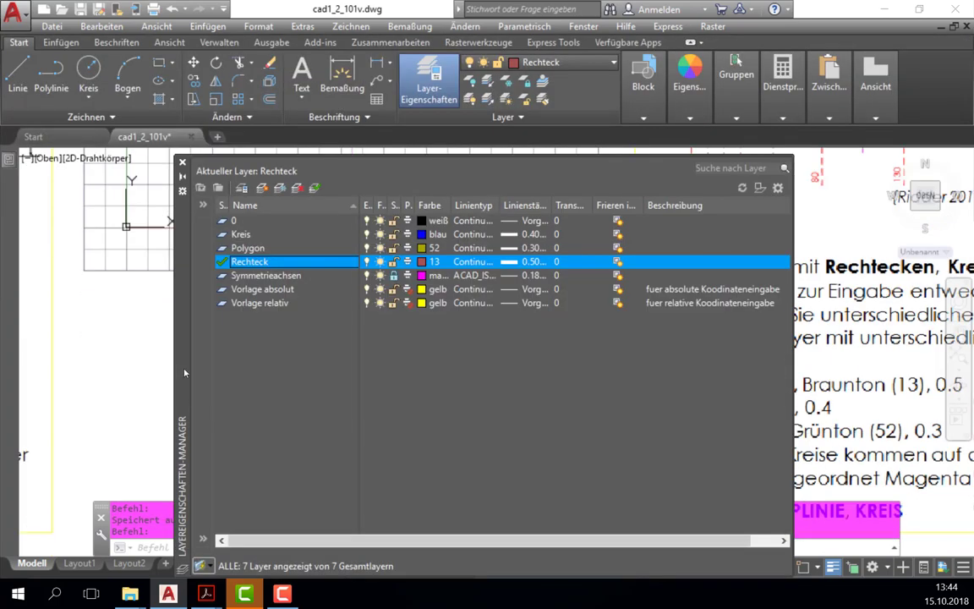
{"action": "mouse_move", "coordinate": [182, 362]}
{"action": "left_mouse_down"}
{"action": "mouse_move", "coordinate": [237, 342]}
{"action": "mouse_move", "coordinate": [200, 335]}
{"action": "left_mouse_up"}
Anchor the palette on the left (Anker Links) and enable Automatisch ausblenden.
{"action": "right_click", "coordinate": [200, 336]}
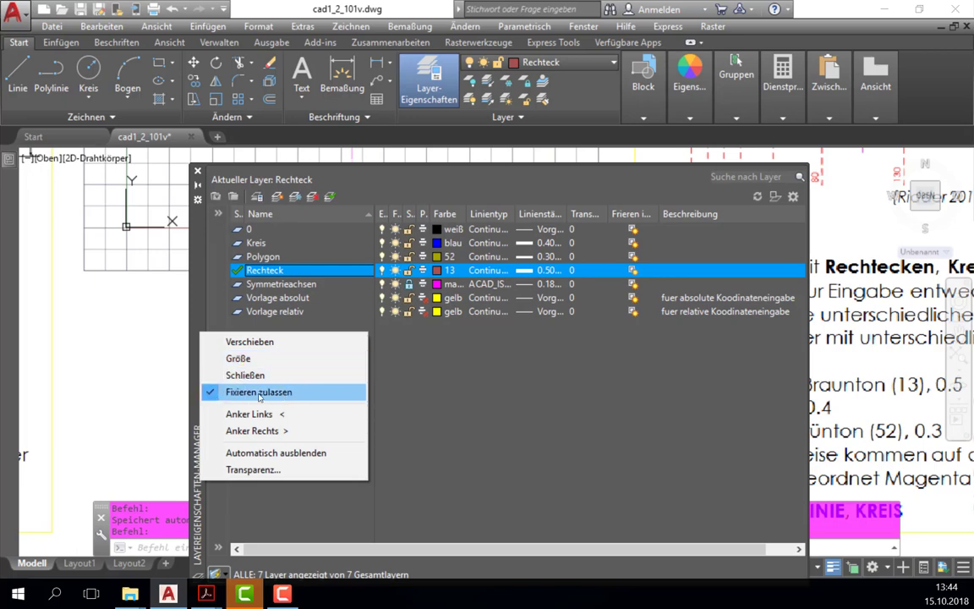
{"action": "left_click", "coordinate": [247, 414]}
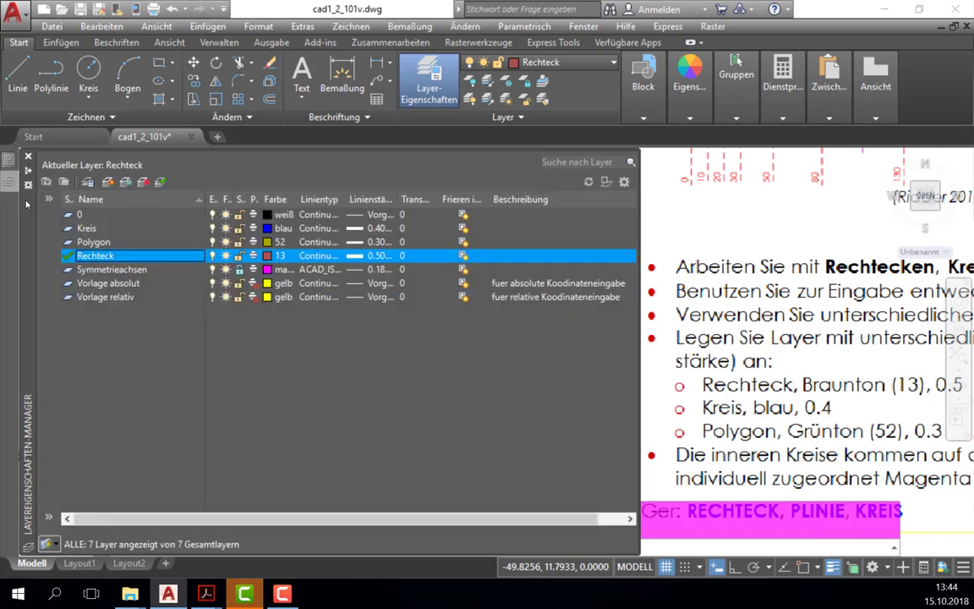
{"action": "left_click", "coordinate": [28, 185]}
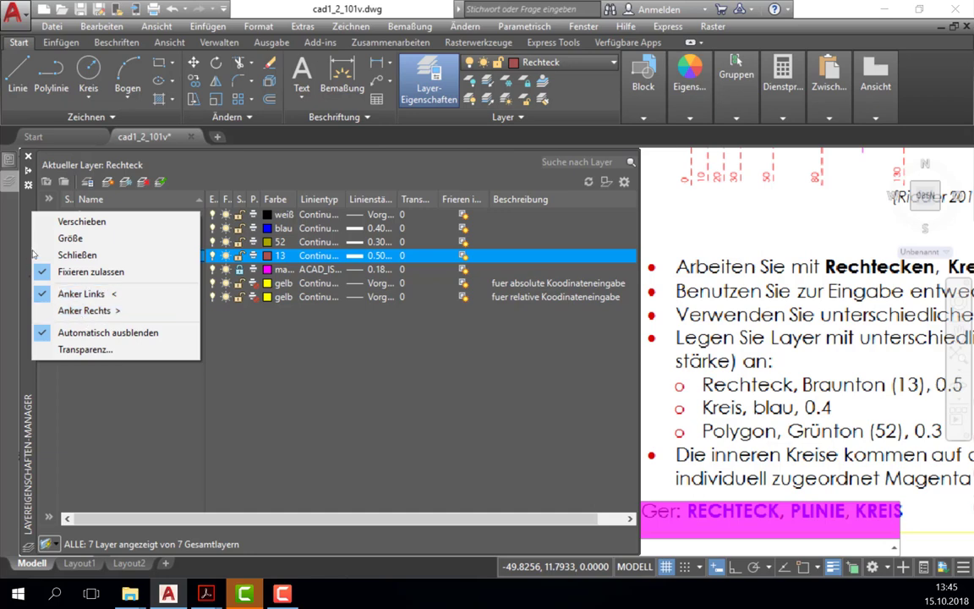
{"action": "left_click", "coordinate": [680, 245]}
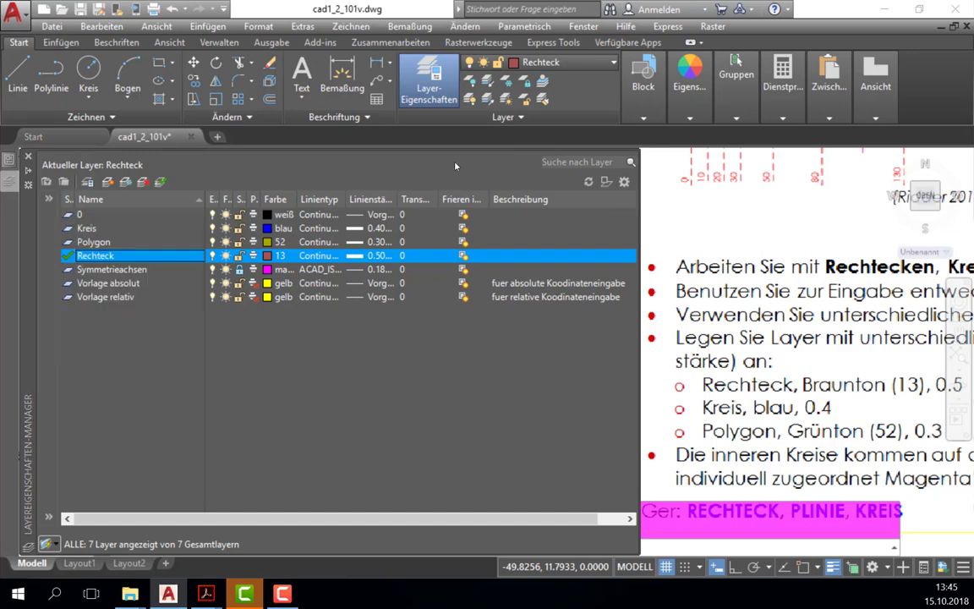
Start RECHTECK from the Rechteck/Polygon flyout in the Zeichnen panel.
{"action": "scroll", "coordinate": [397, 389], "scroll_direction": "down", "scroll_amount": 5}
{"action": "scroll", "coordinate": [398, 389], "scroll_direction": "down", "scroll_amount": 1}
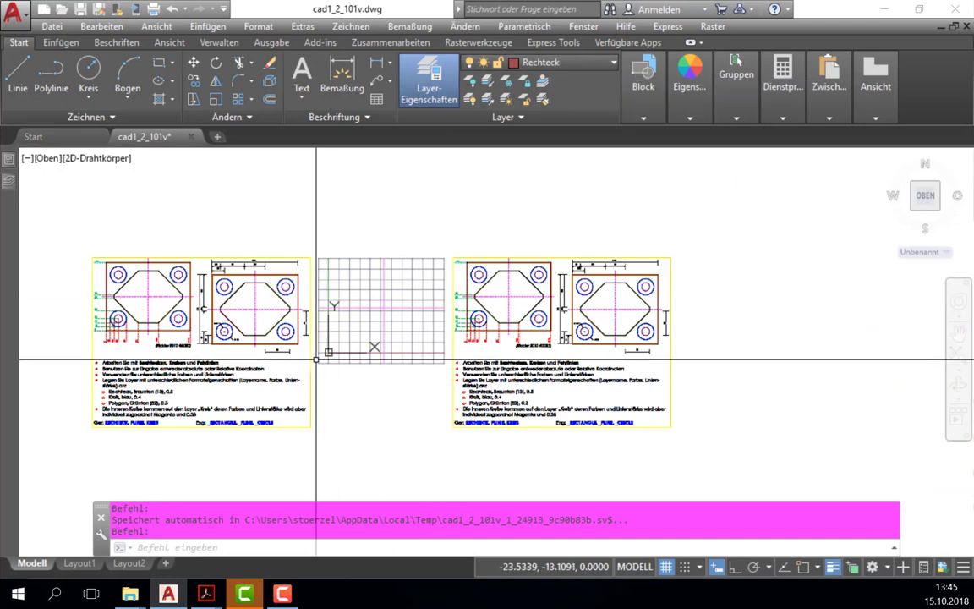
{"action": "scroll", "coordinate": [317, 361], "scroll_direction": "up", "scroll_amount": 5}
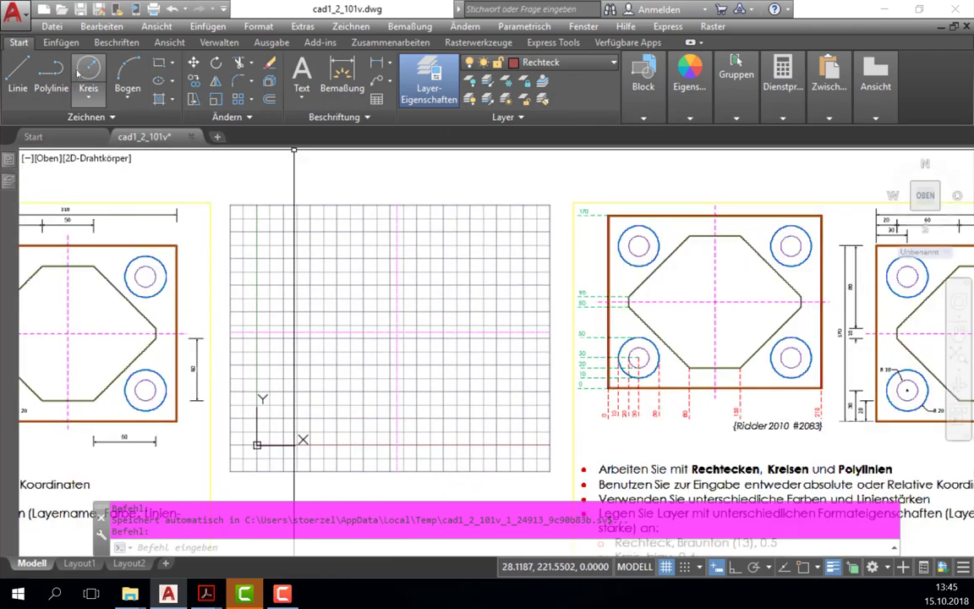
{"action": "left_click", "coordinate": [171, 62]}
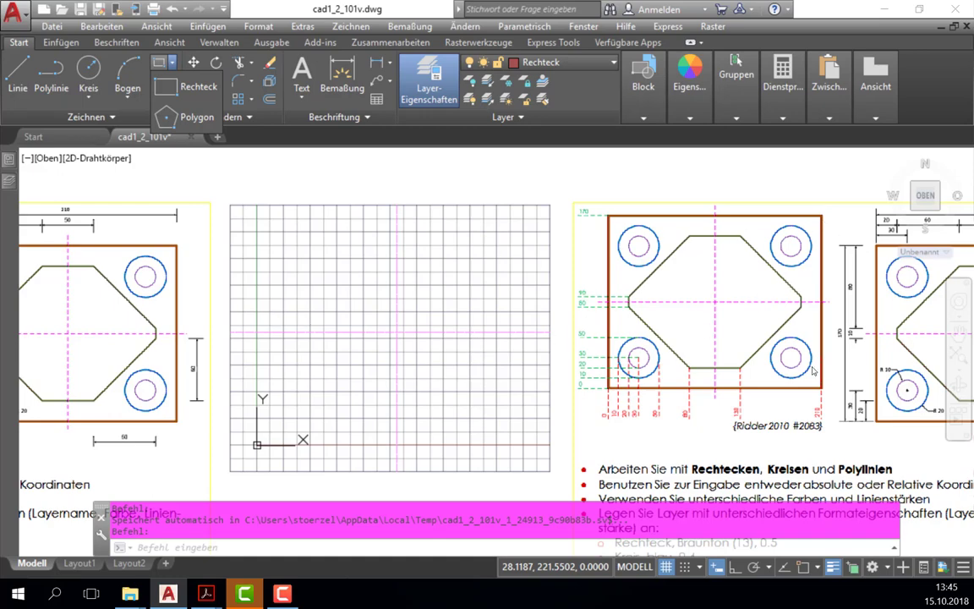
{"action": "scroll", "coordinate": [814, 410], "scroll_direction": "up", "scroll_amount": 5}
{"action": "scroll", "coordinate": [786, 439], "scroll_direction": "down", "scroll_amount": 5}
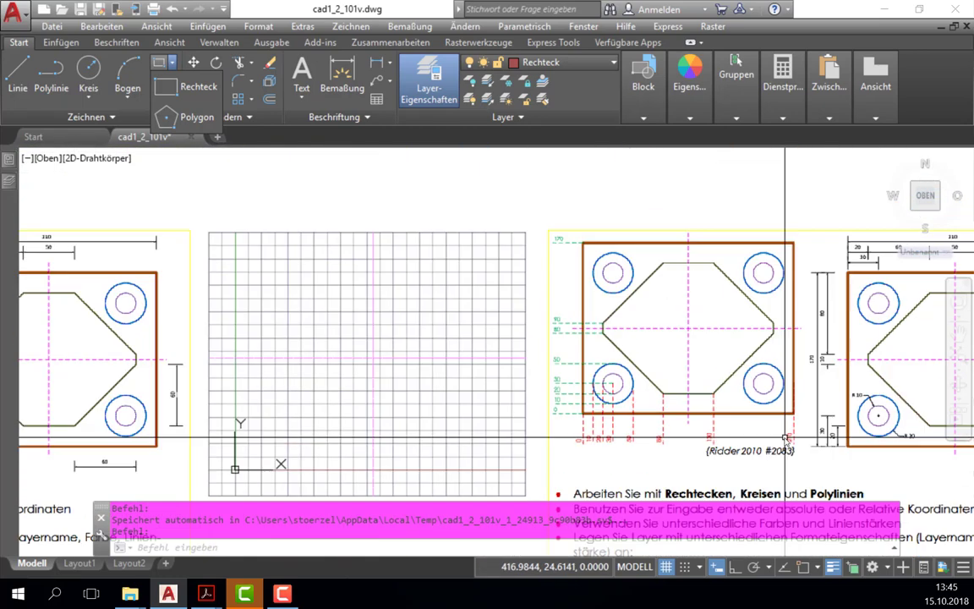
{"action": "scroll", "coordinate": [564, 241], "scroll_direction": "up", "scroll_amount": 5}
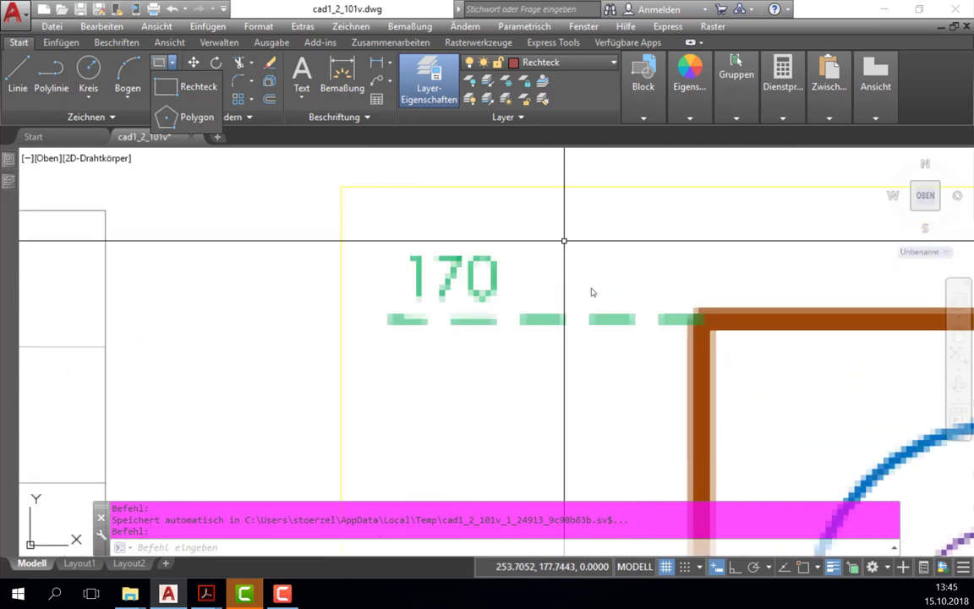
{"action": "scroll", "coordinate": [564, 241], "scroll_direction": "down", "scroll_amount": 4}
{"action": "scroll", "coordinate": [592, 287], "scroll_direction": "down", "scroll_amount": 2}
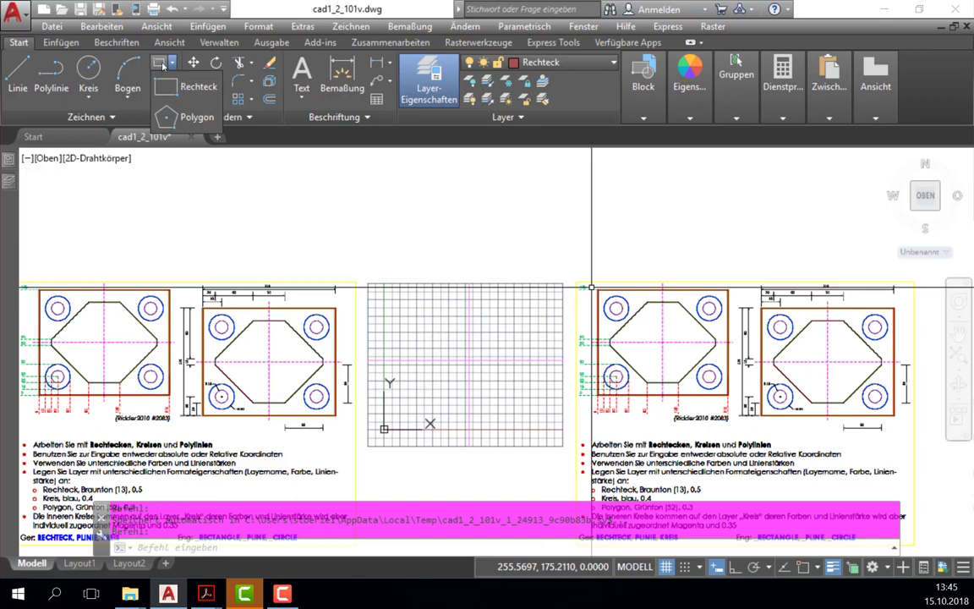
{"action": "left_click", "coordinate": [194, 86]}
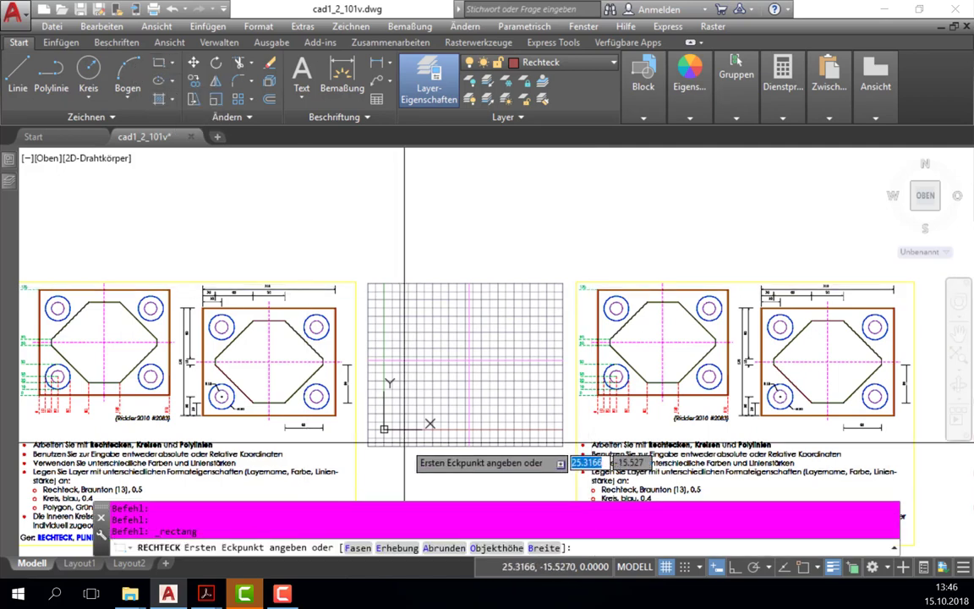
Turn off Dynamic Input and turn on grid Snap.
{"action": "scroll", "coordinate": [389, 434], "scroll_direction": "up", "scroll_amount": 5}
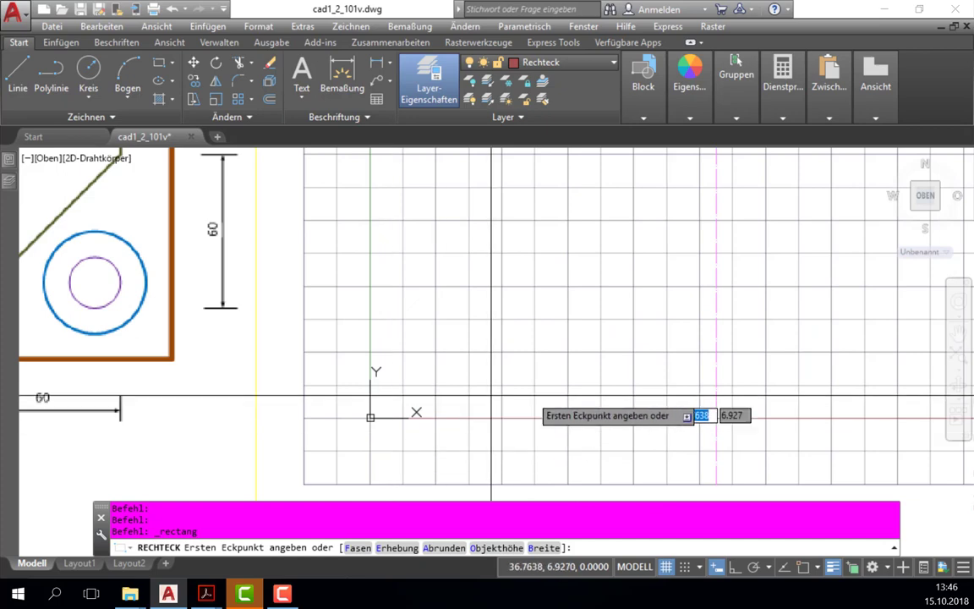
{"action": "left_click", "coordinate": [718, 566]}
{"action": "left_click", "coordinate": [685, 566]}
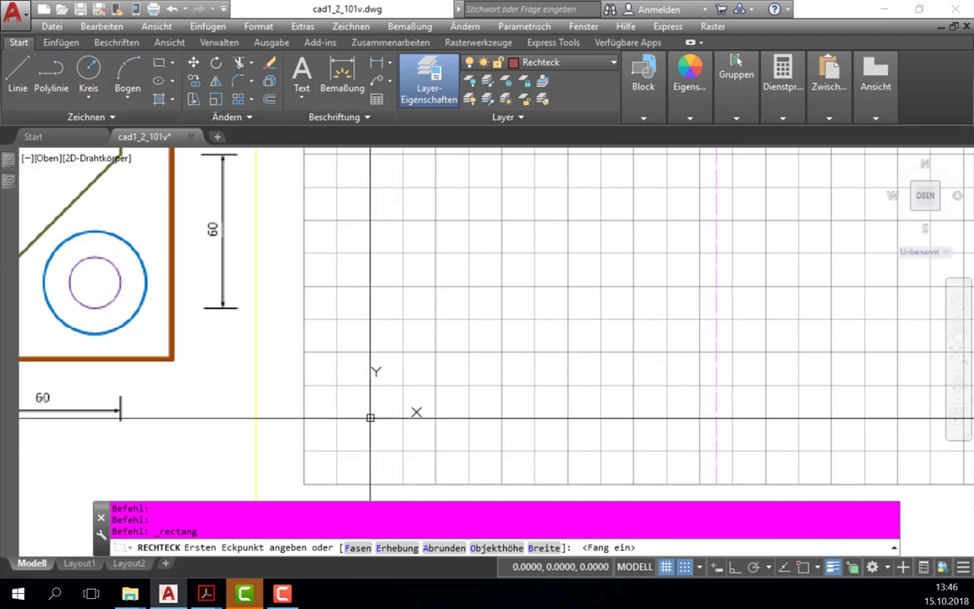
Draw the rectangle from the origin to opposite corner 210,170.
{"action": "left_click", "coordinate": [371, 418]}
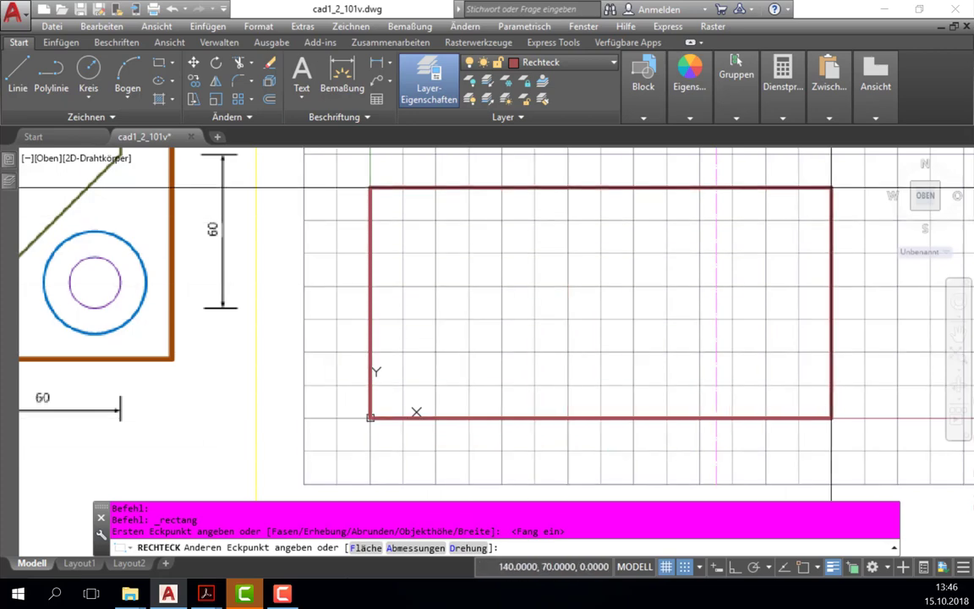
{"action": "type", "text": "210"}
{"action": "type", "text": ",17"}
{"action": "type", "text": "0"}
{"action": "key", "text": "Return"}
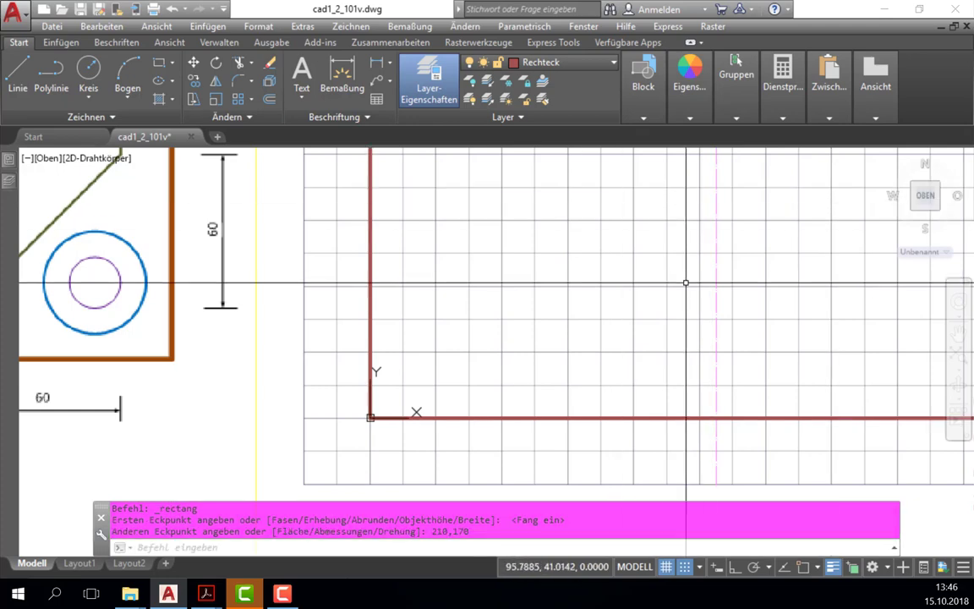
{"action": "scroll", "coordinate": [622, 356], "scroll_direction": "down", "scroll_amount": 2}
{"action": "scroll", "coordinate": [622, 356], "scroll_direction": "down", "scroll_amount": 2}
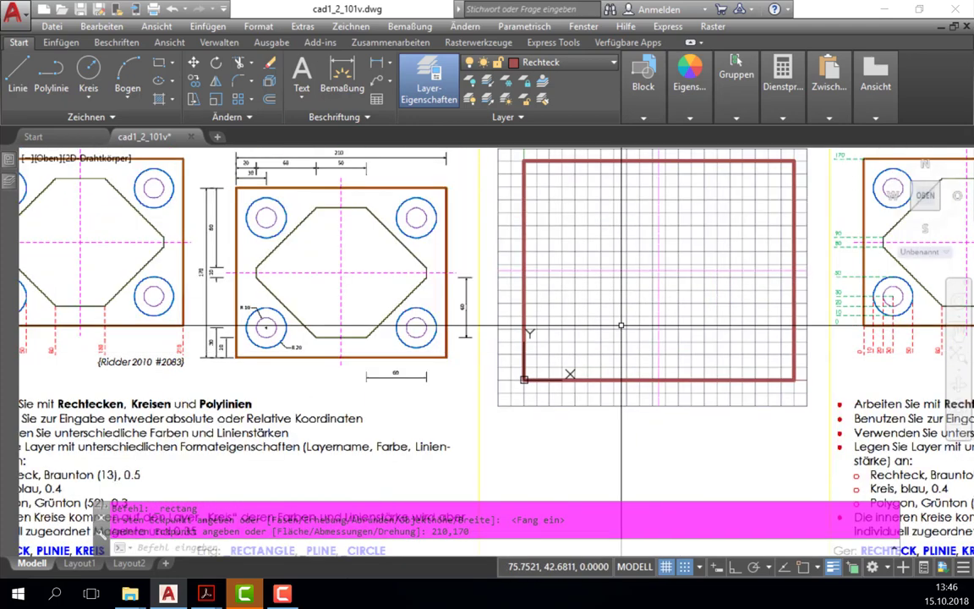
Pan to frame the new rectangle beside the reference plate drawing.
{"action": "middle_click_drag", "start_coordinate": [622, 355], "coordinate": [499, 383]}
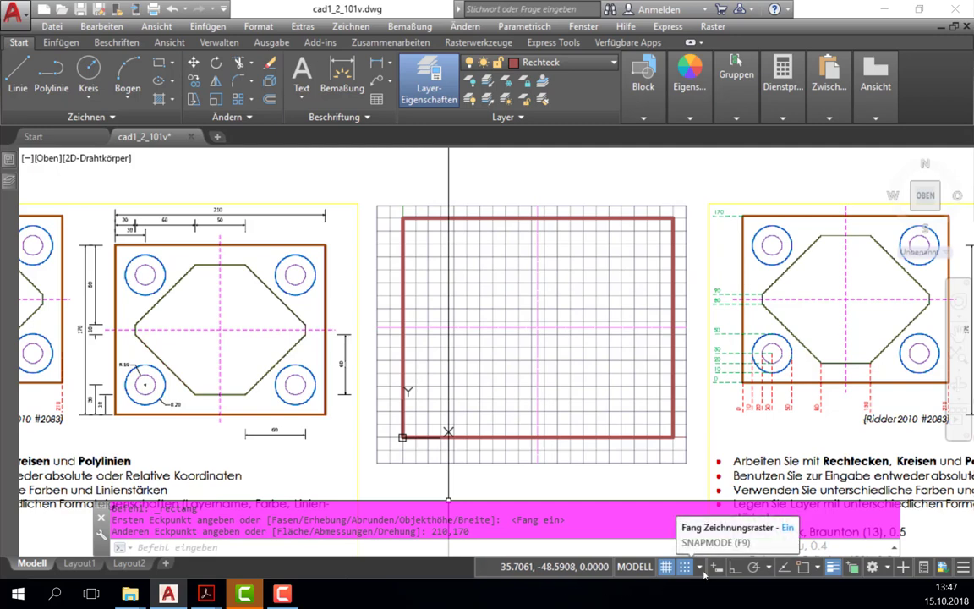
{"action": "middle_click_drag", "start_coordinate": [466, 371], "coordinate": [581, 402]}
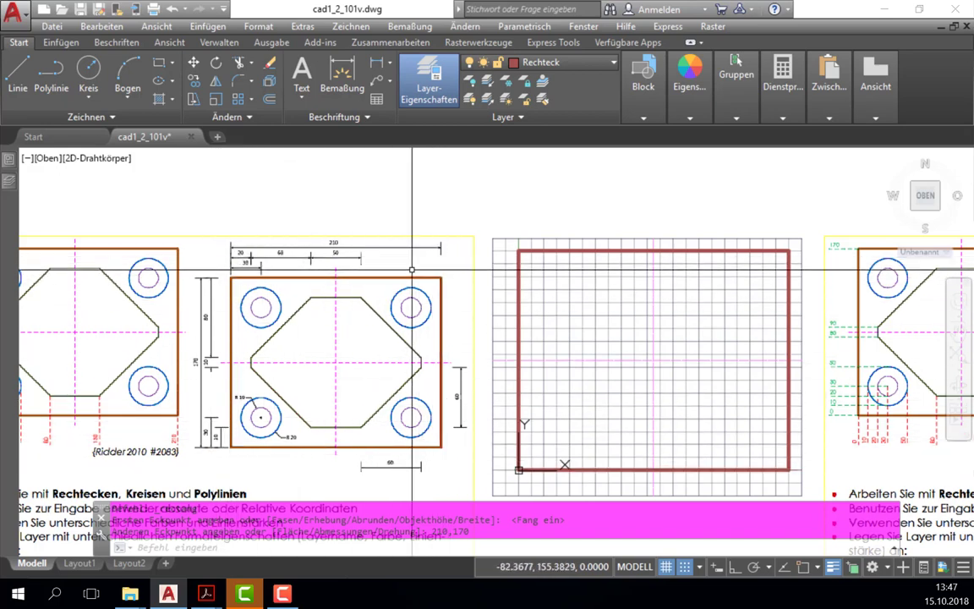
Make Kreis the current layer, then zoom around the reference drawing to read circle sizes.
{"action": "left_click", "coordinate": [543, 62]}
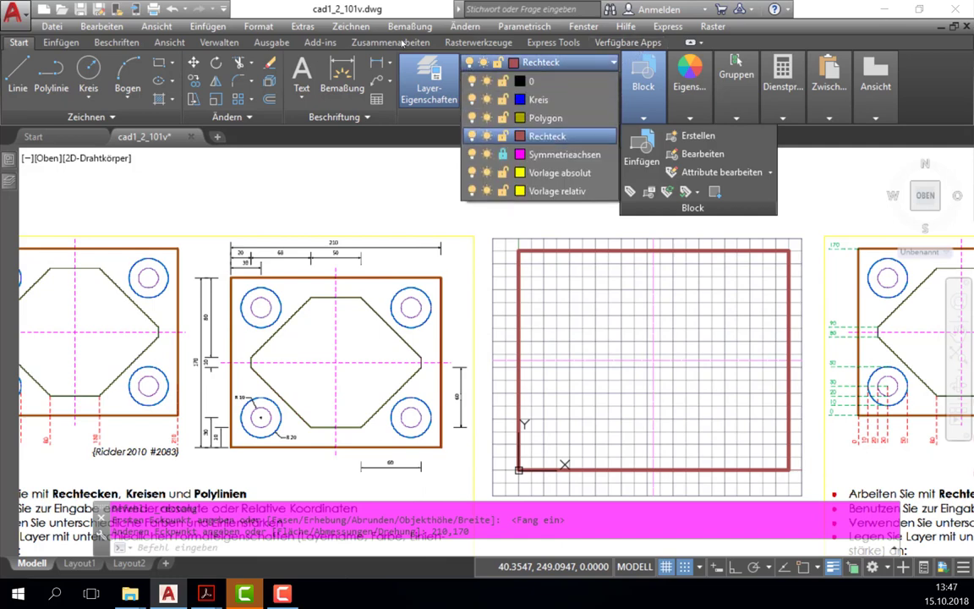
{"action": "left_click", "coordinate": [538, 100]}
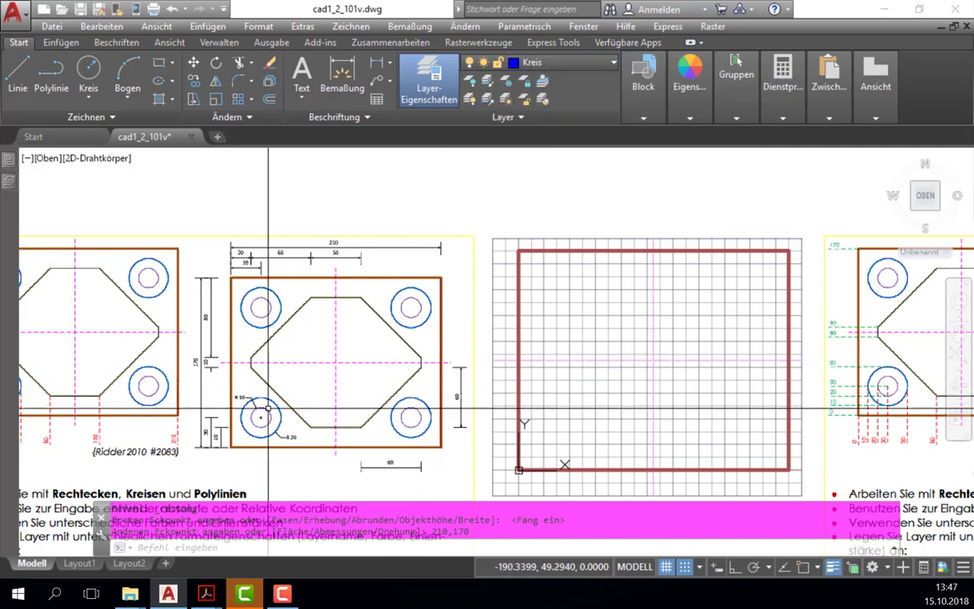
{"action": "scroll", "coordinate": [219, 424], "scroll_direction": "up", "scroll_amount": 6}
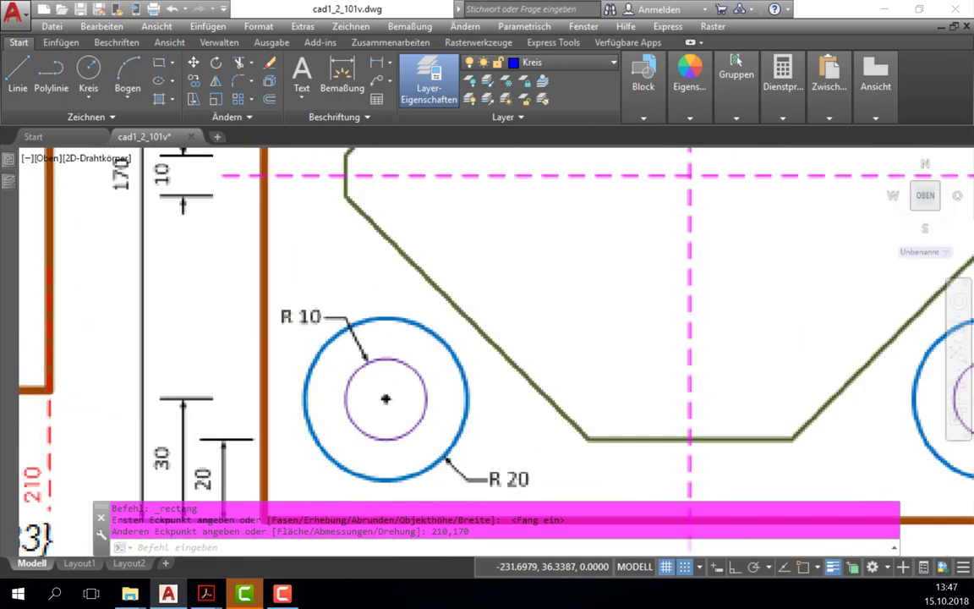
{"action": "scroll", "coordinate": [222, 422], "scroll_direction": "up", "scroll_amount": 2}
{"action": "scroll", "coordinate": [471, 372], "scroll_direction": "down", "scroll_amount": 2}
{"action": "scroll", "coordinate": [457, 331], "scroll_direction": "down", "scroll_amount": 1}
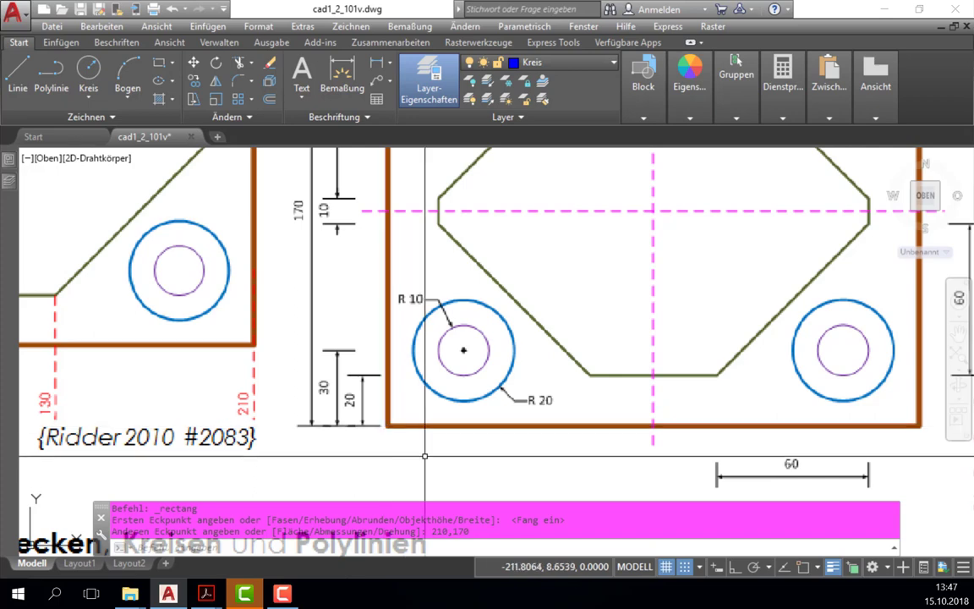
{"action": "scroll", "coordinate": [420, 398], "scroll_direction": "down", "scroll_amount": 4}
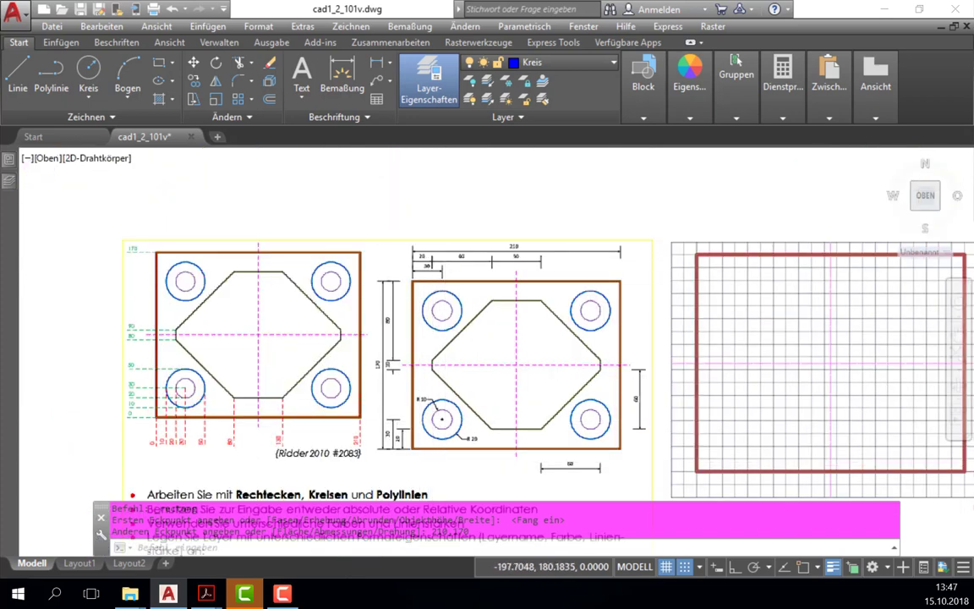
{"action": "scroll", "coordinate": [448, 244], "scroll_direction": "up", "scroll_amount": 4}
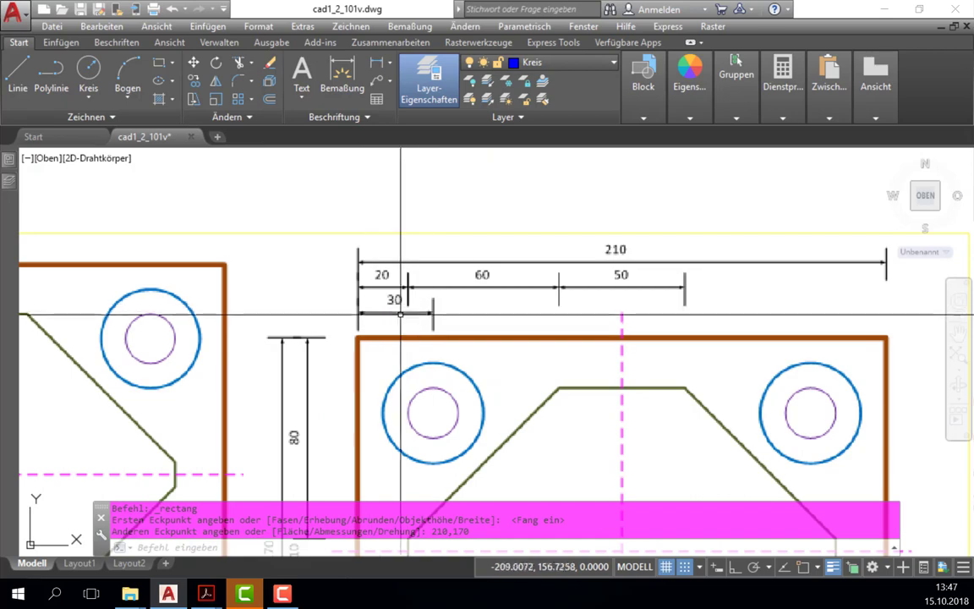
{"action": "scroll", "coordinate": [404, 449], "scroll_direction": "down", "scroll_amount": 5}
{"action": "scroll", "coordinate": [405, 454], "scroll_direction": "up", "scroll_amount": 5}
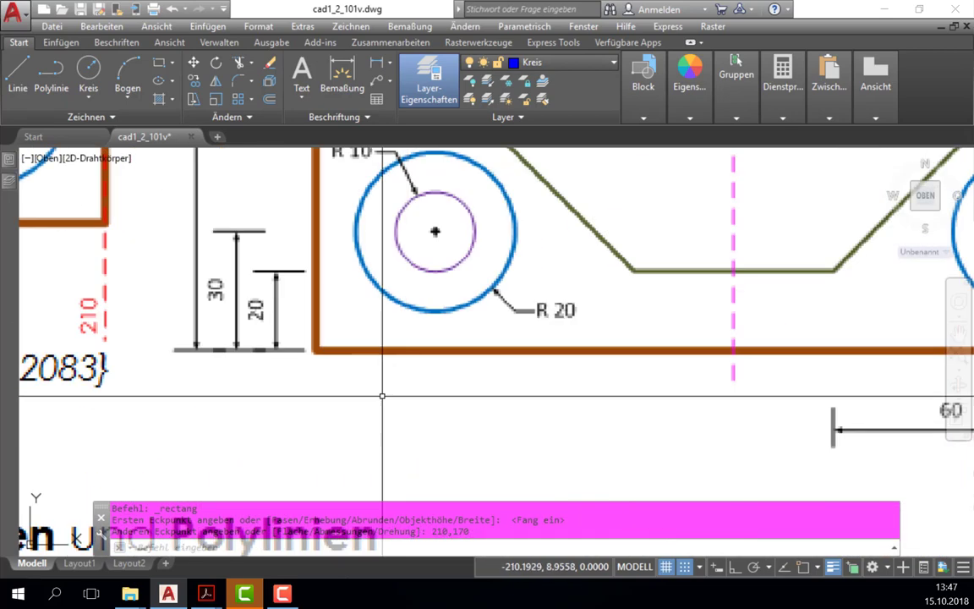
{"action": "scroll", "coordinate": [321, 361], "scroll_direction": "down", "scroll_amount": 5}
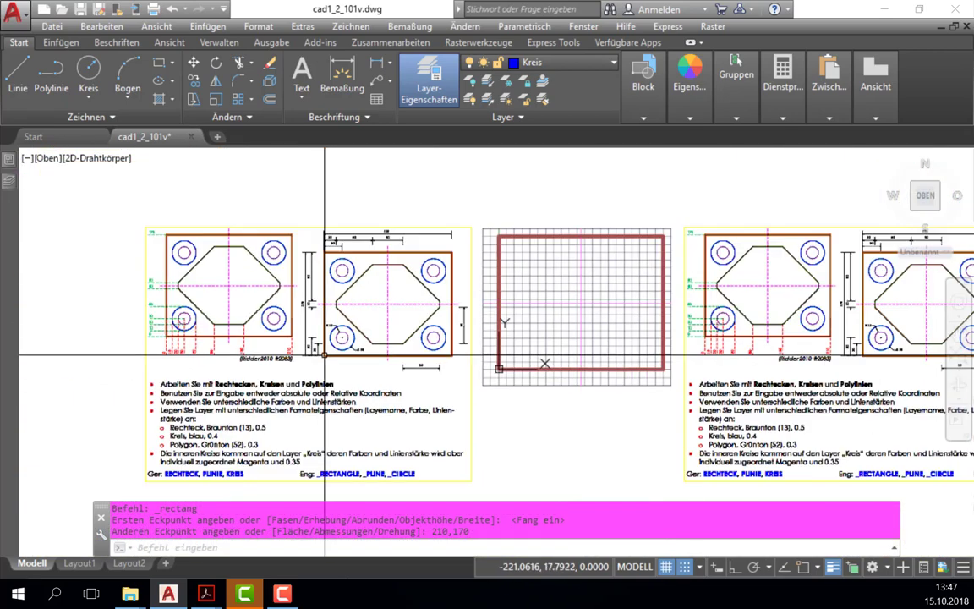
{"action": "scroll", "coordinate": [289, 348], "scroll_direction": "up", "scroll_amount": 5}
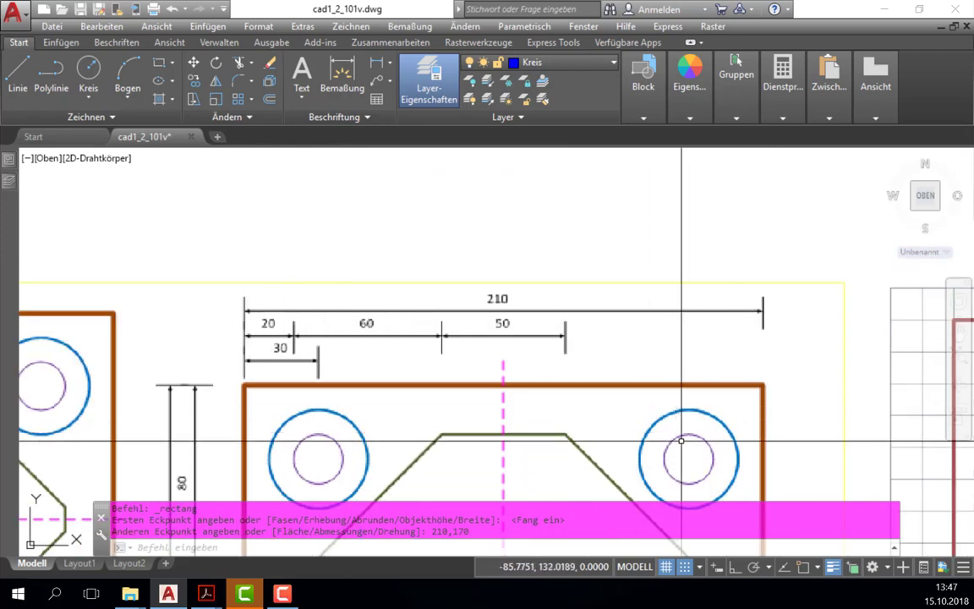
{"action": "scroll", "coordinate": [681, 441], "scroll_direction": "down", "scroll_amount": 2}
{"action": "scroll", "coordinate": [631, 461], "scroll_direction": "down", "scroll_amount": 3}
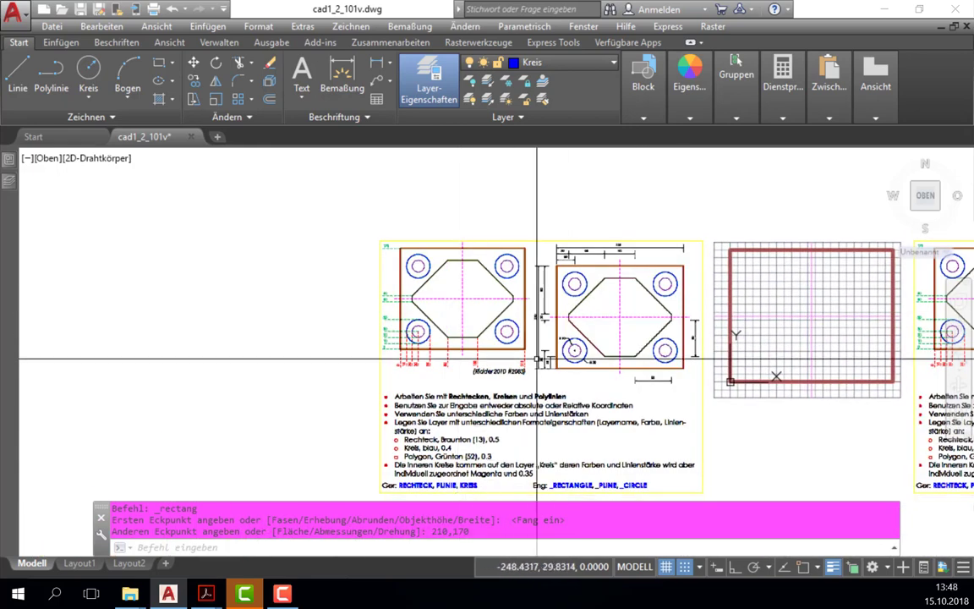
{"action": "scroll", "coordinate": [536, 359], "scroll_direction": "up", "scroll_amount": 3}
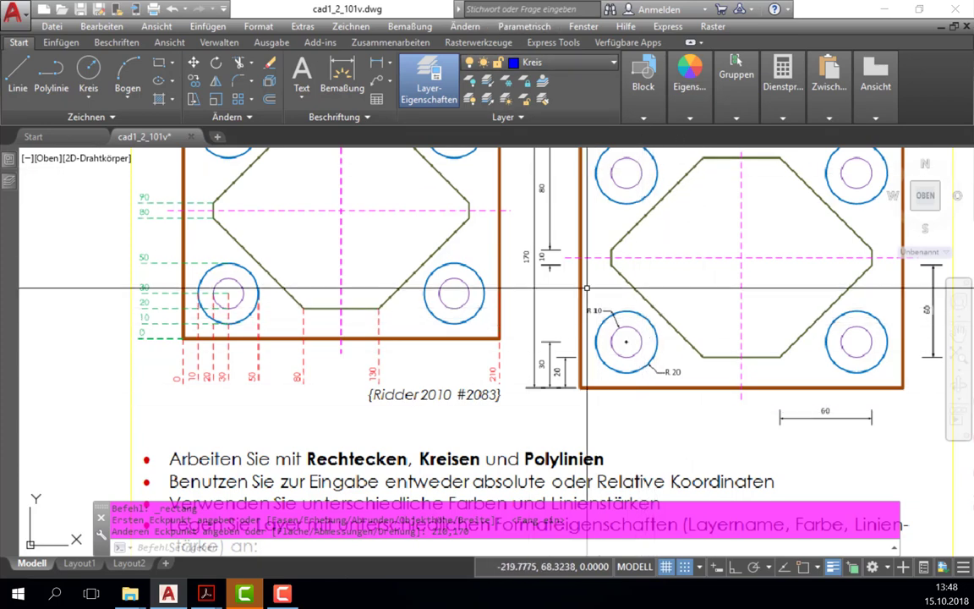
{"action": "scroll", "coordinate": [656, 349], "scroll_direction": "up", "scroll_amount": 2}
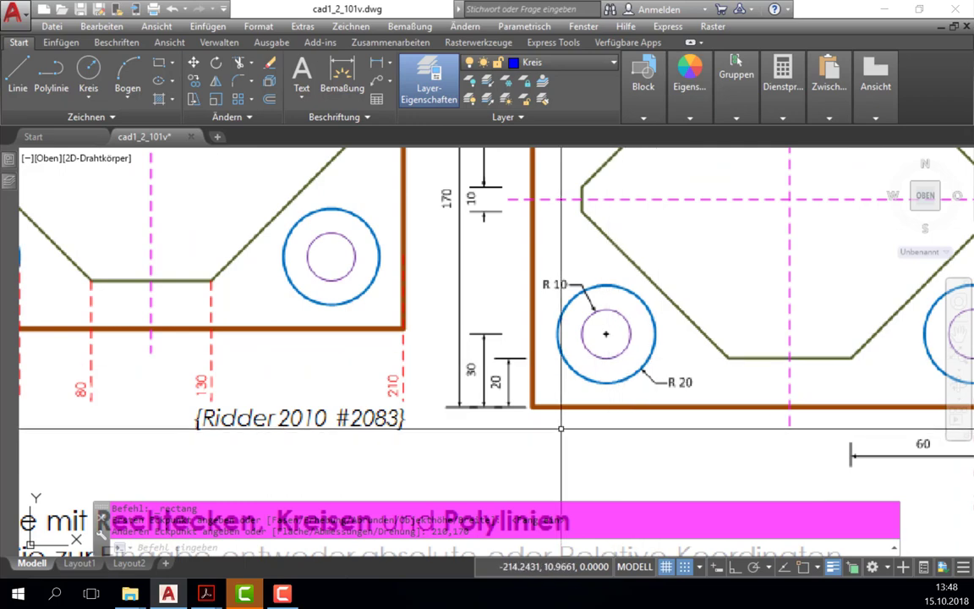
Draw a circle centred at 30,30 with radius 20.
{"action": "left_click", "coordinate": [87, 76]}
{"action": "key", "text": "Escape"}
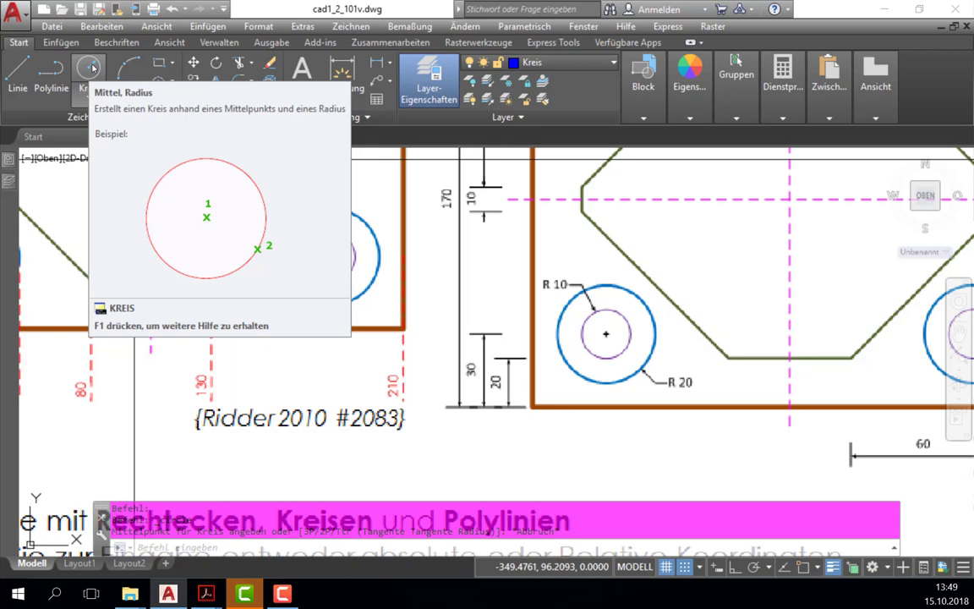
{"action": "left_click", "coordinate": [89, 67]}
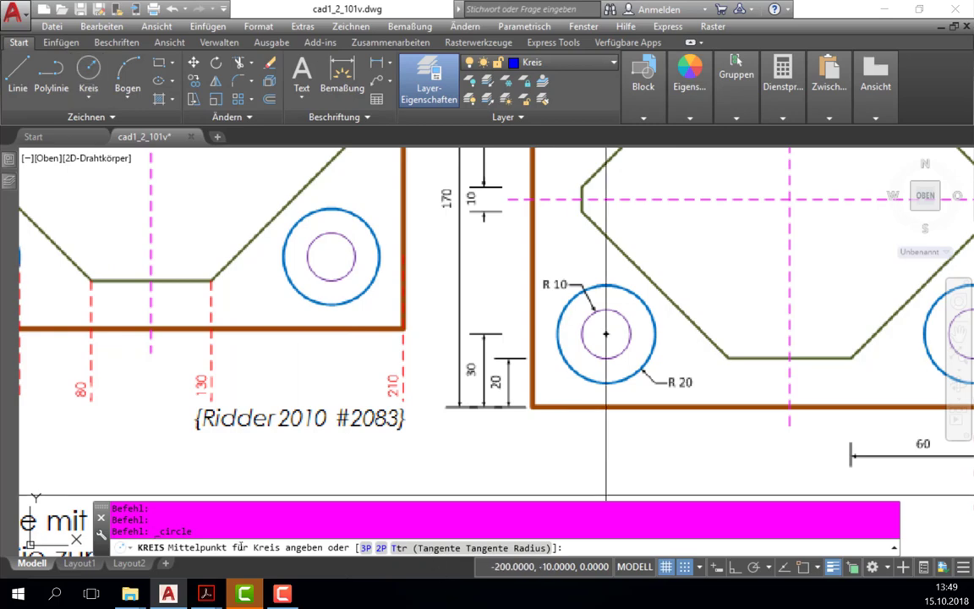
{"action": "scroll", "coordinate": [603, 347], "scroll_direction": "down", "scroll_amount": 3}
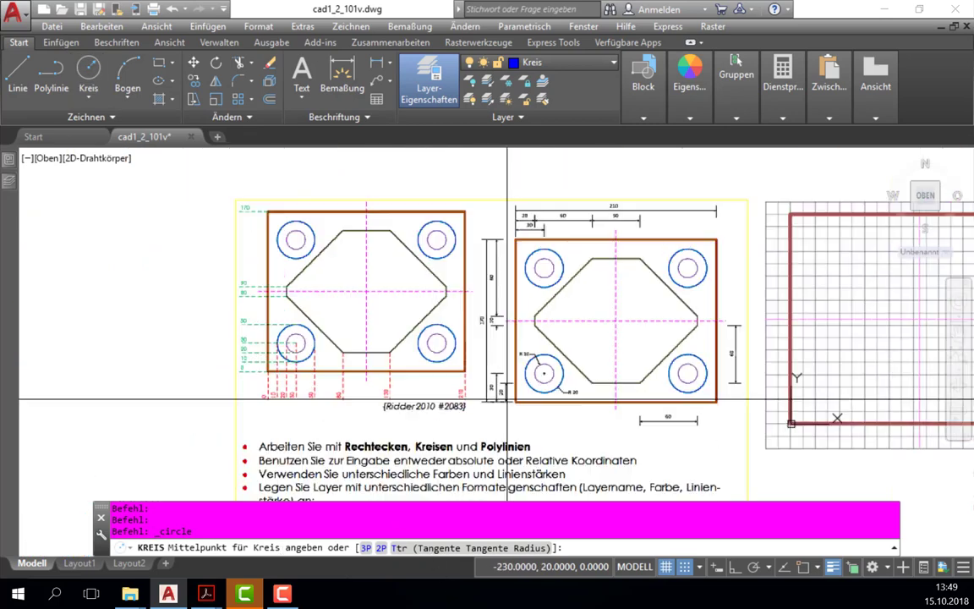
{"action": "scroll", "coordinate": [597, 361], "scroll_direction": "down", "scroll_amount": 2}
{"action": "scroll", "coordinate": [597, 361], "scroll_direction": "up", "scroll_amount": 5}
{"action": "middle_click_drag", "start_coordinate": [584, 378], "coordinate": [530, 319]}
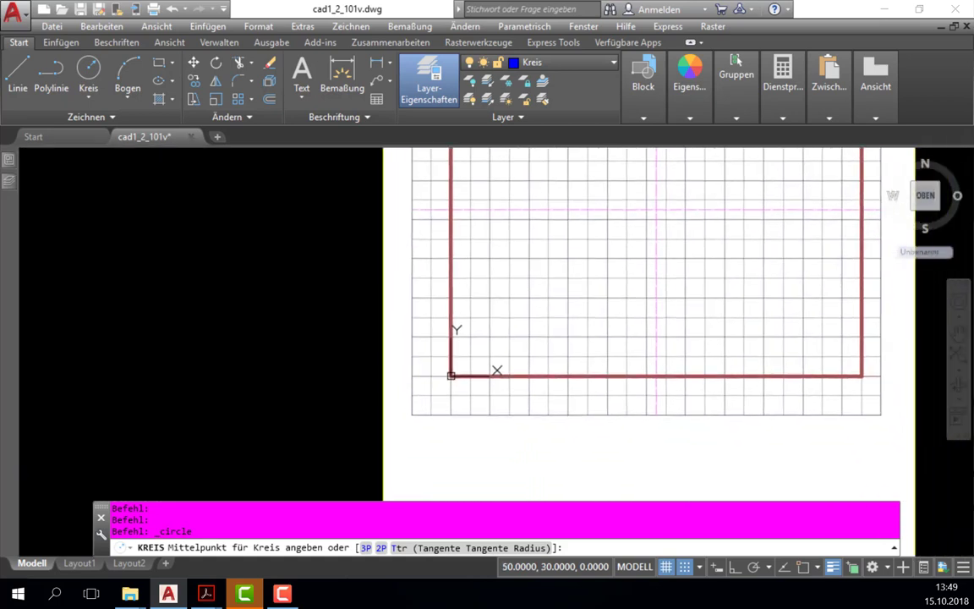
{"action": "type", "text": "3"}
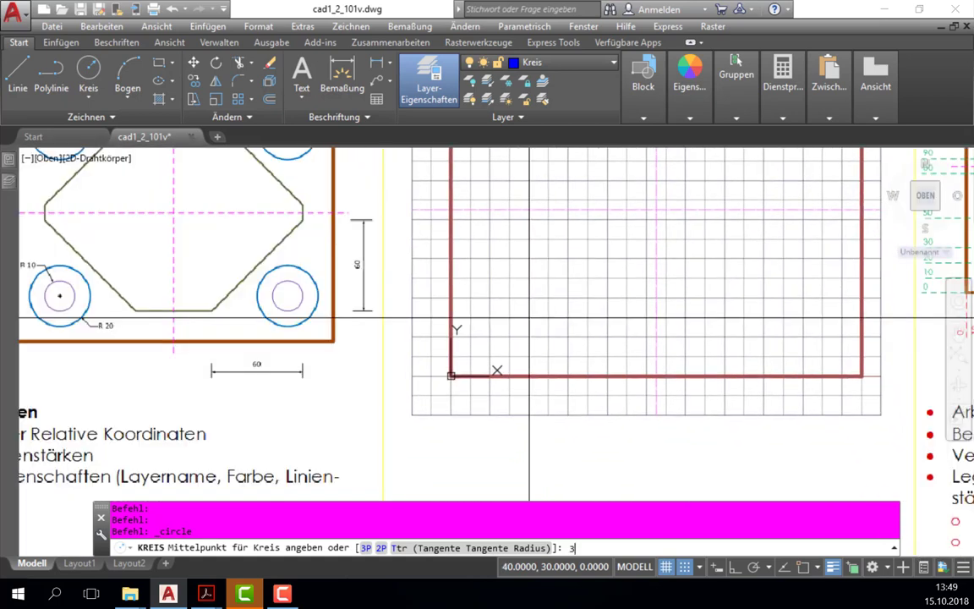
{"action": "type", "text": "0,30"}
{"action": "key", "text": "Return"}
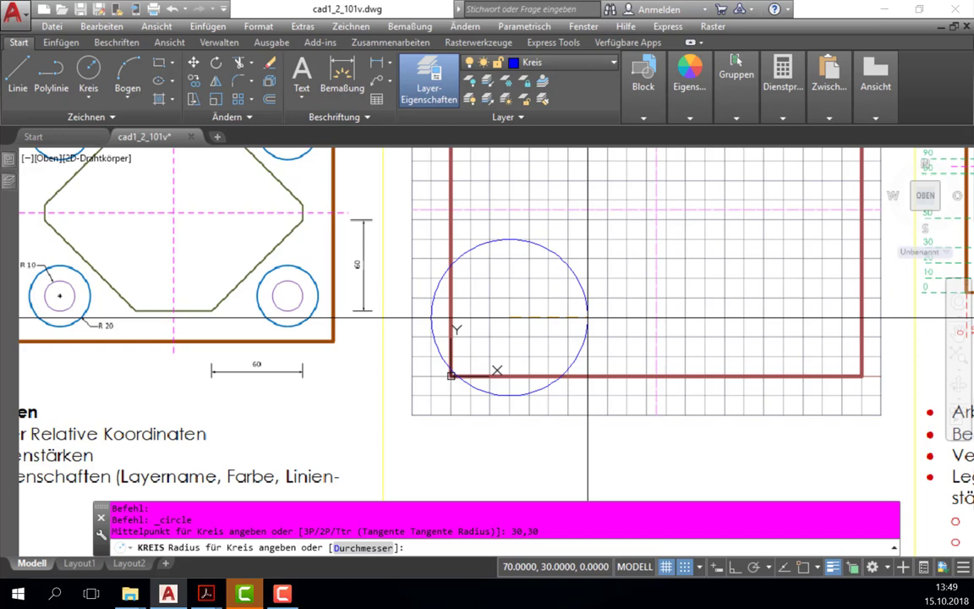
{"action": "type", "text": "2"}
{"action": "type", "text": "0"}
{"action": "key", "text": "Return"}
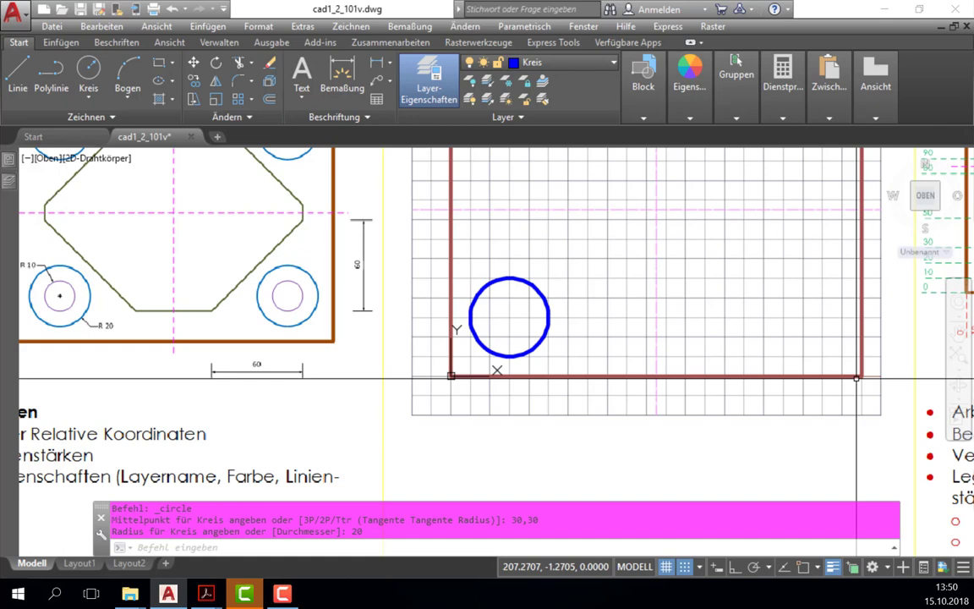
{"action": "scroll", "coordinate": [857, 378], "scroll_direction": "down", "scroll_amount": 2}
{"action": "scroll", "coordinate": [857, 378], "scroll_direction": "down", "scroll_amount": 2}
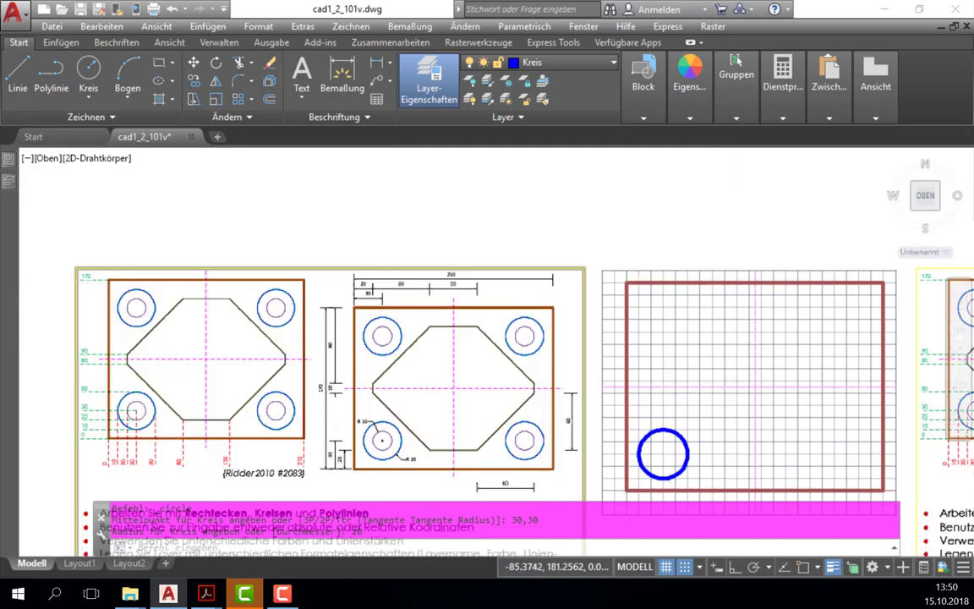
{"action": "scroll", "coordinate": [524, 287], "scroll_direction": "up", "scroll_amount": 3}
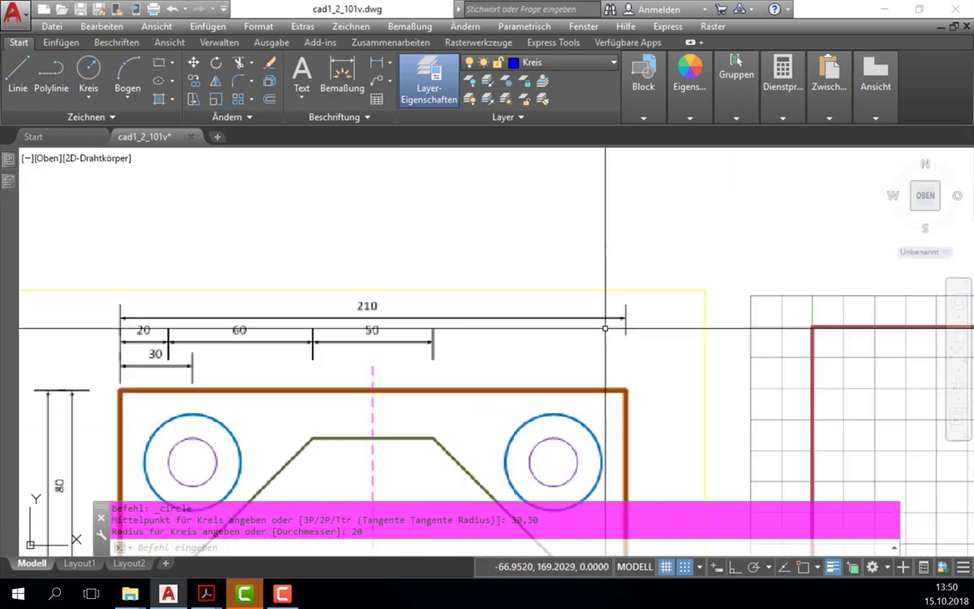
{"action": "scroll", "coordinate": [605, 327], "scroll_direction": "down", "scroll_amount": 3}
{"action": "scroll", "coordinate": [643, 355], "scroll_direction": "down", "scroll_amount": 2}
{"action": "scroll", "coordinate": [690, 392], "scroll_direction": "down", "scroll_amount": 2}
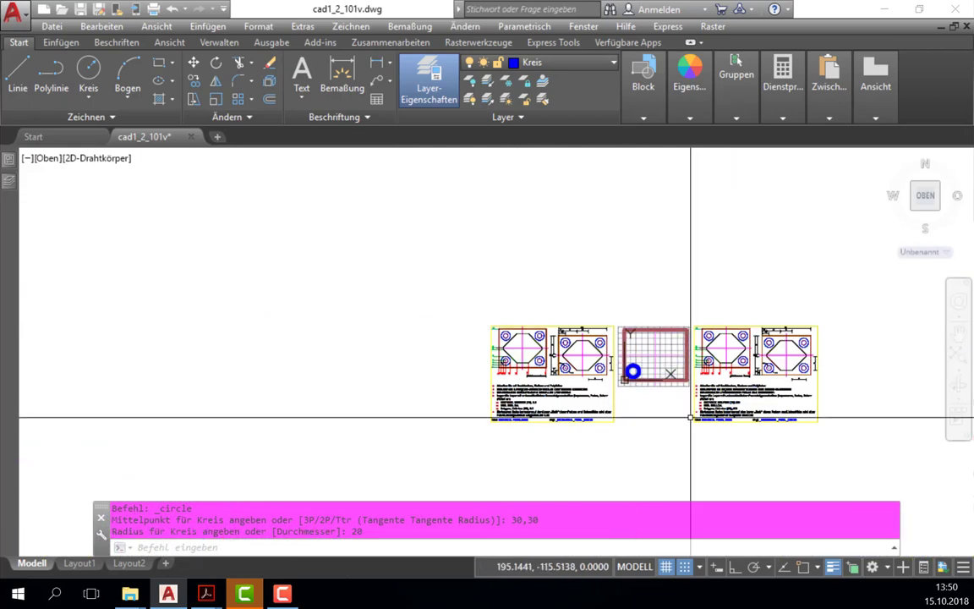
{"action": "scroll", "coordinate": [550, 380], "scroll_direction": "up", "scroll_amount": 4}
{"action": "scroll", "coordinate": [420, 373], "scroll_direction": "up", "scroll_amount": 2}
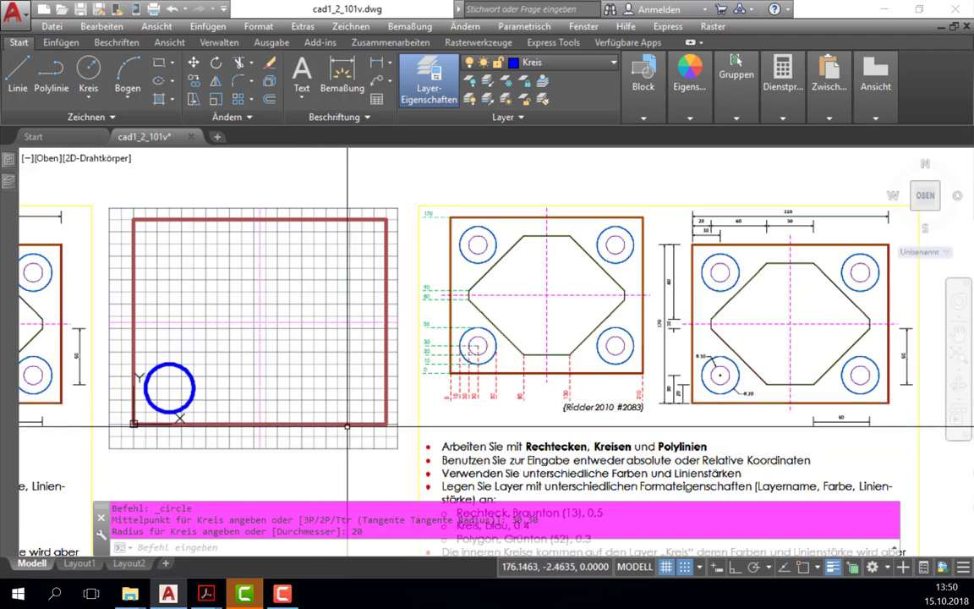
{"action": "middle_click_drag", "start_coordinate": [352, 427], "coordinate": [436, 416]}
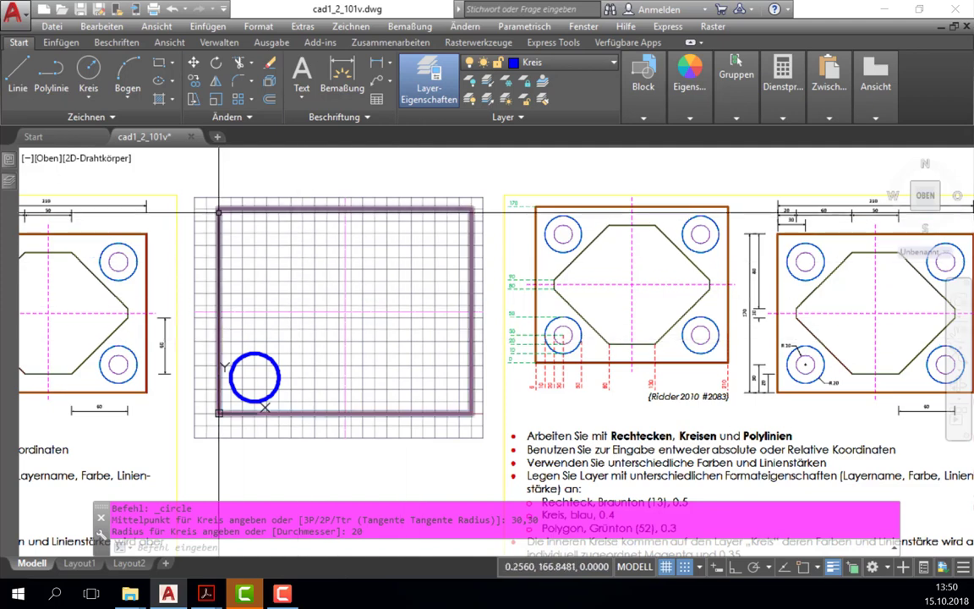
Draw a radius-20 circle at @-30,30 from the bottom-right corner using the Von snap.
{"action": "left_click", "coordinate": [85, 73]}
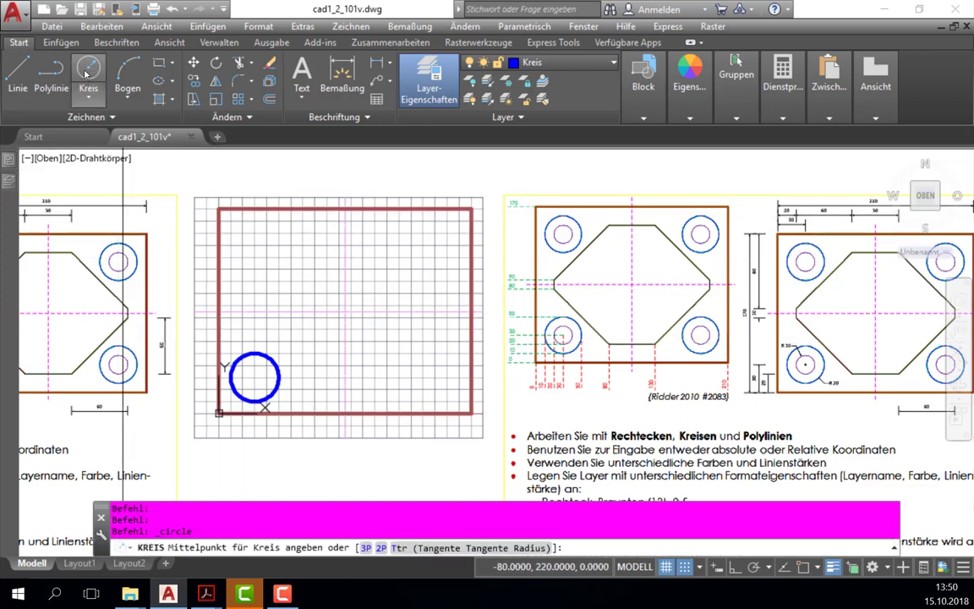
{"action": "right_click", "coordinate": [412, 329], "text": "shift"}
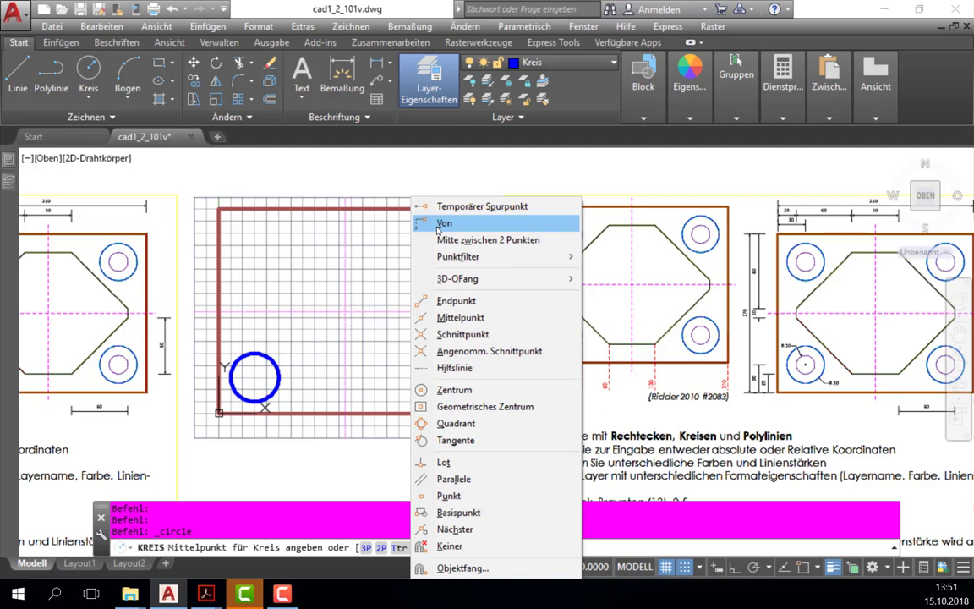
{"action": "left_click", "coordinate": [445, 223]}
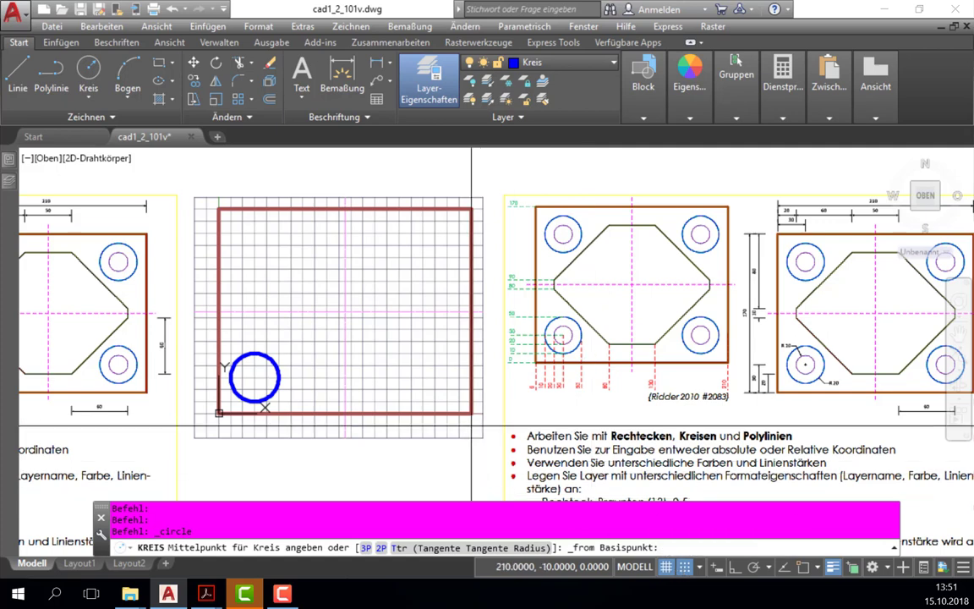
{"action": "left_click", "coordinate": [471, 413]}
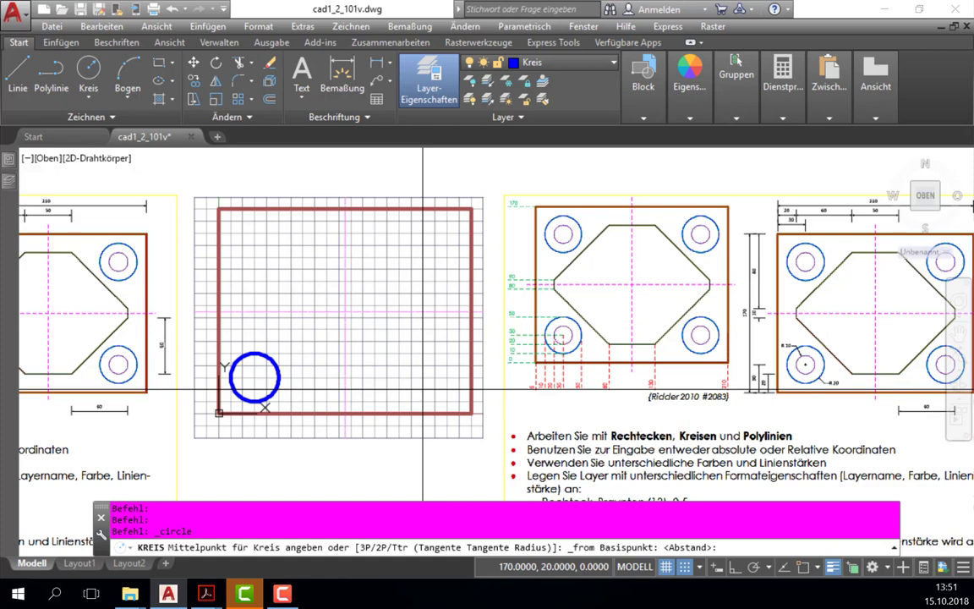
{"action": "type", "text": "@"}
{"action": "type", "text": "-3"}
{"action": "type", "text": "0,30"}
{"action": "key", "text": "Return"}
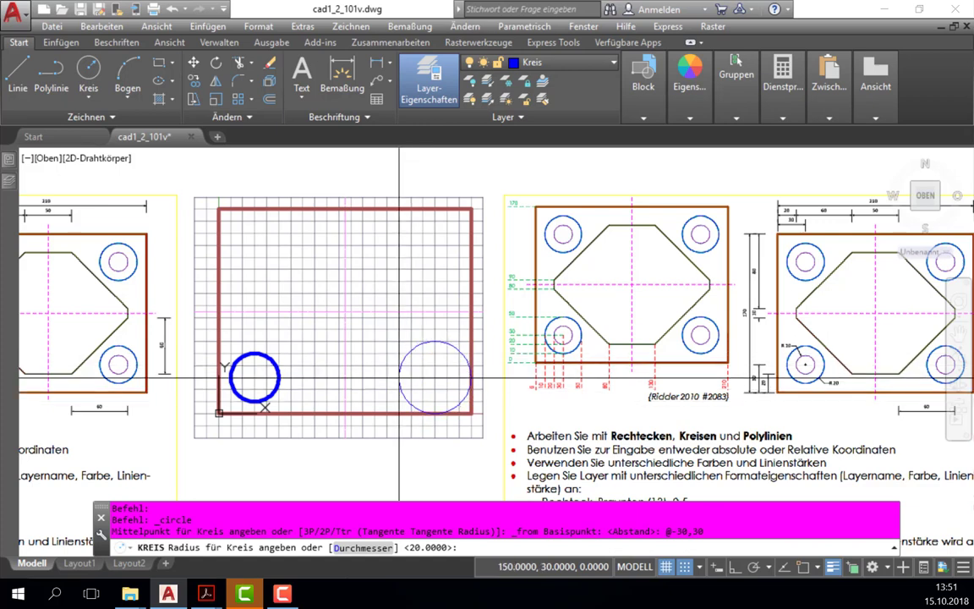
{"action": "type", "text": "20"}
{"action": "key", "text": "Return"}
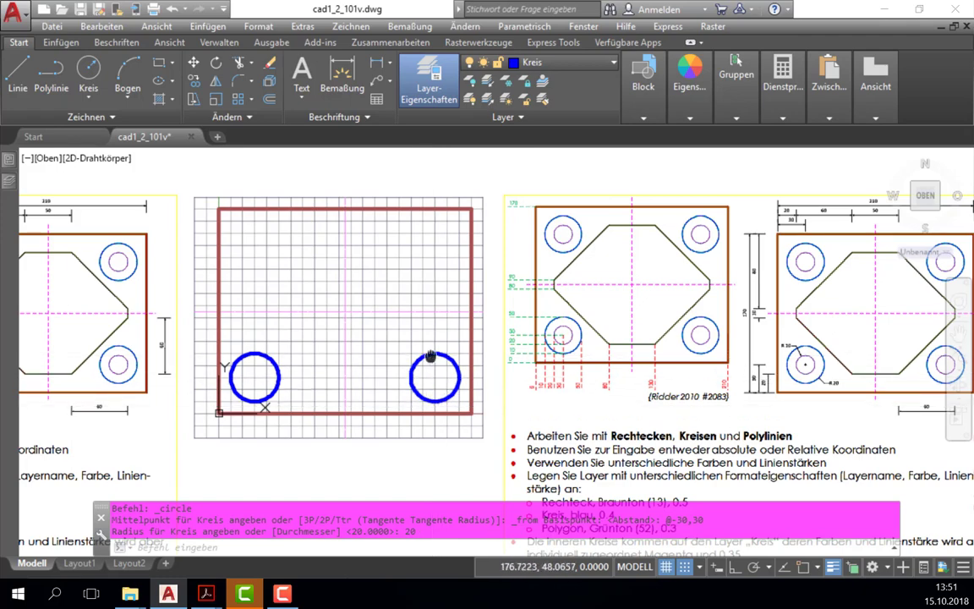
{"action": "middle_click_drag", "start_coordinate": [430, 356], "coordinate": [429, 395]}
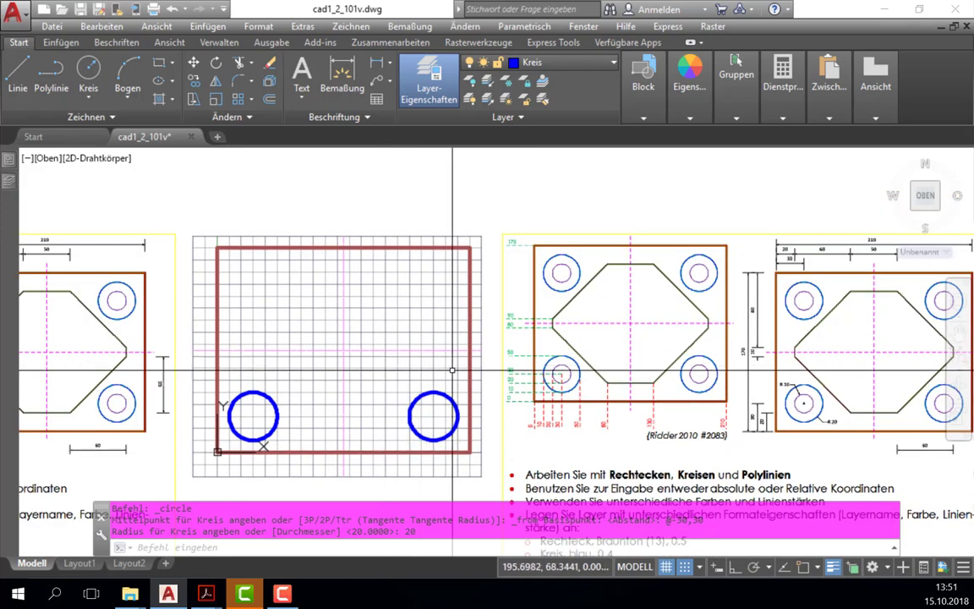
Draw a radius-20 circle centred at 180,140 near the upper-right corner.
{"action": "scroll", "coordinate": [470, 452], "scroll_direction": "up", "scroll_amount": 4}
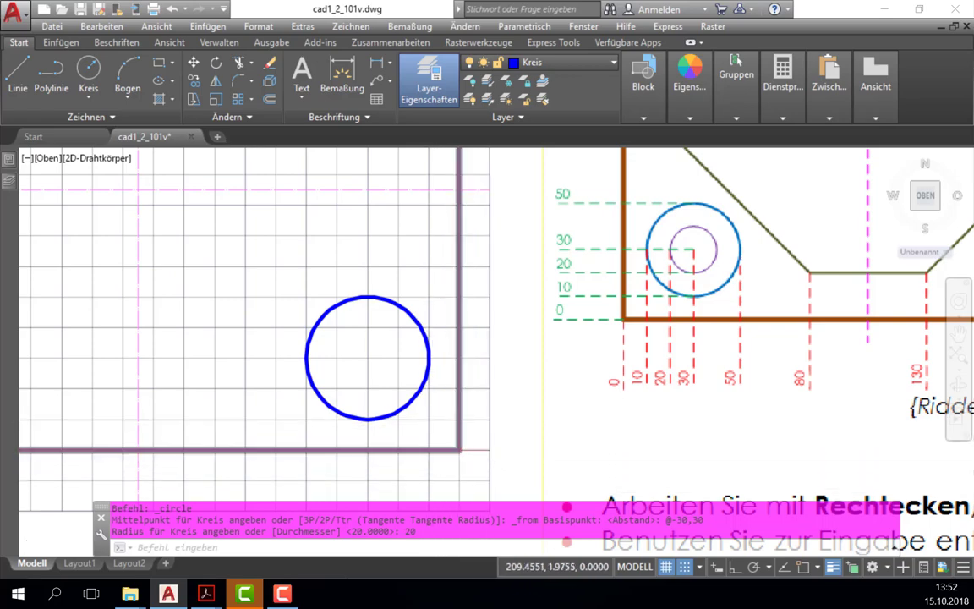
{"action": "scroll", "coordinate": [446, 423], "scroll_direction": "down", "scroll_amount": 8}
{"action": "scroll", "coordinate": [429, 396], "scroll_direction": "up", "scroll_amount": 5}
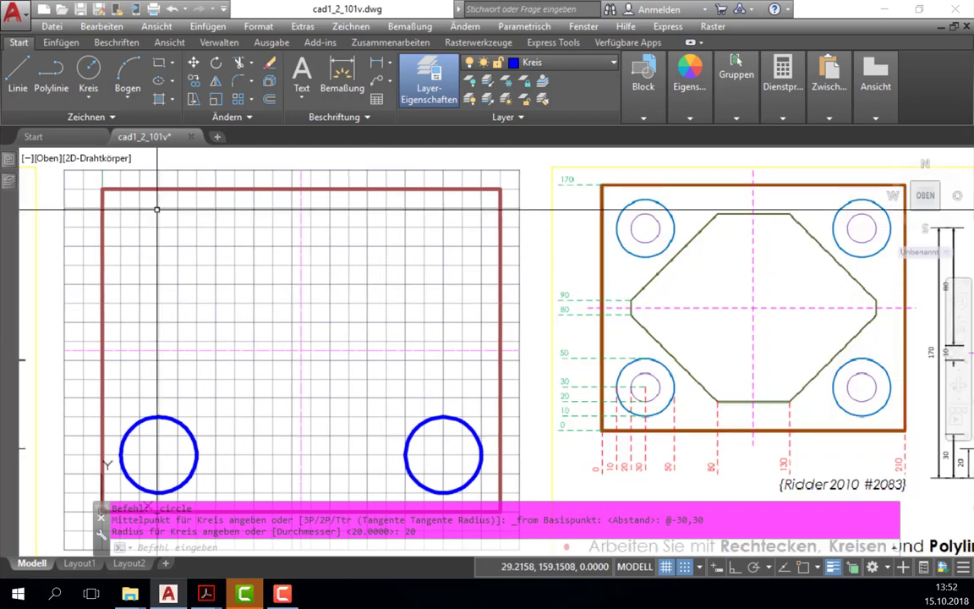
{"action": "left_click", "coordinate": [87, 71]}
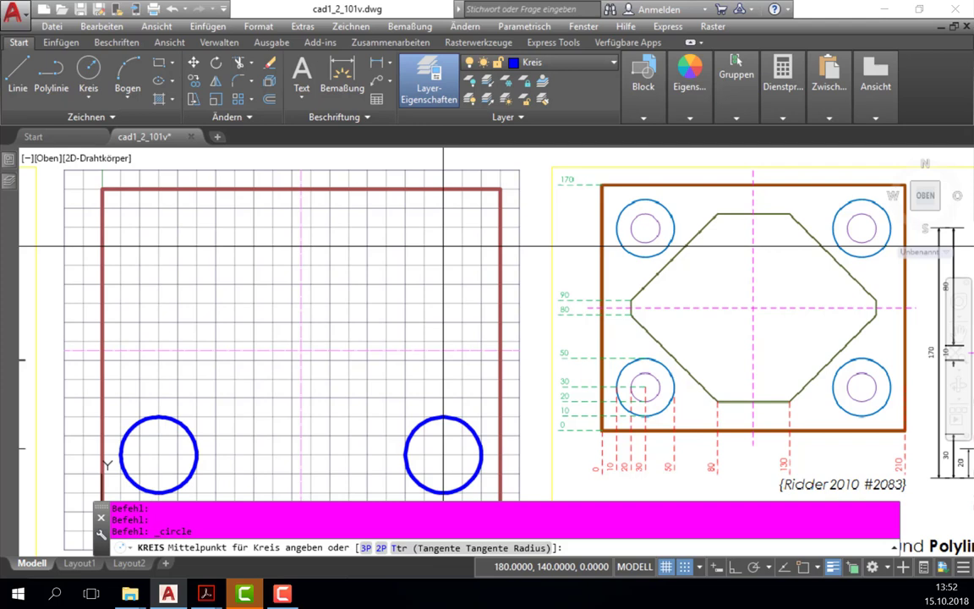
{"action": "left_click", "coordinate": [443, 248]}
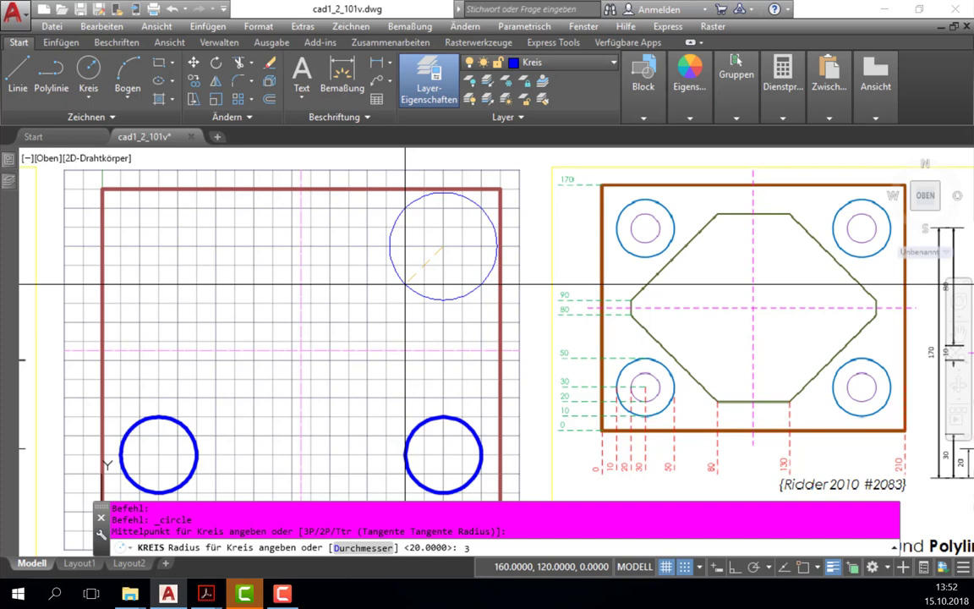
{"action": "type", "text": "20"}
{"action": "key", "text": "Return"}
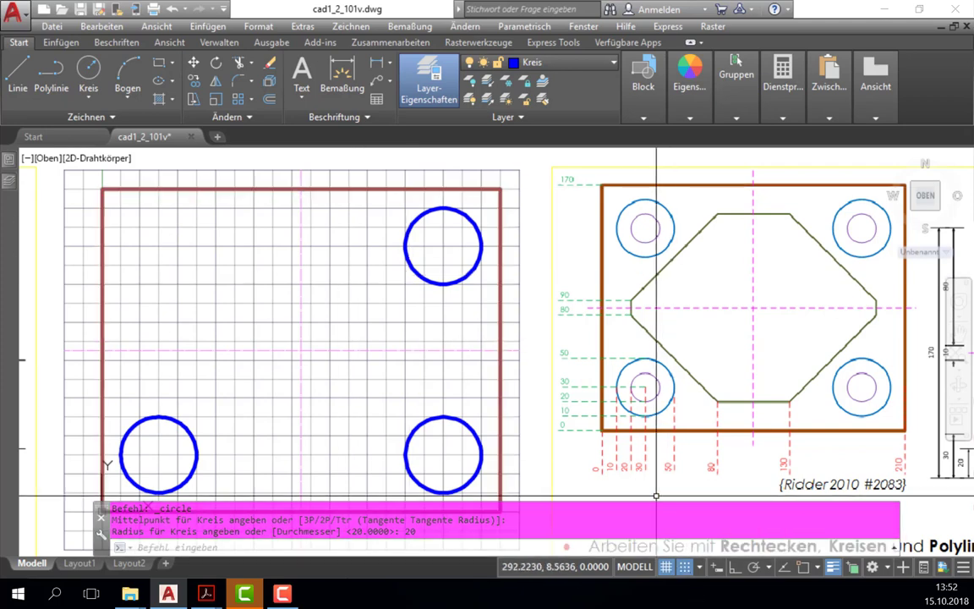
Draw a radius-20 circle at 30,140 upper-left, then select the lower-right circle.
{"action": "left_click", "coordinate": [83, 75]}
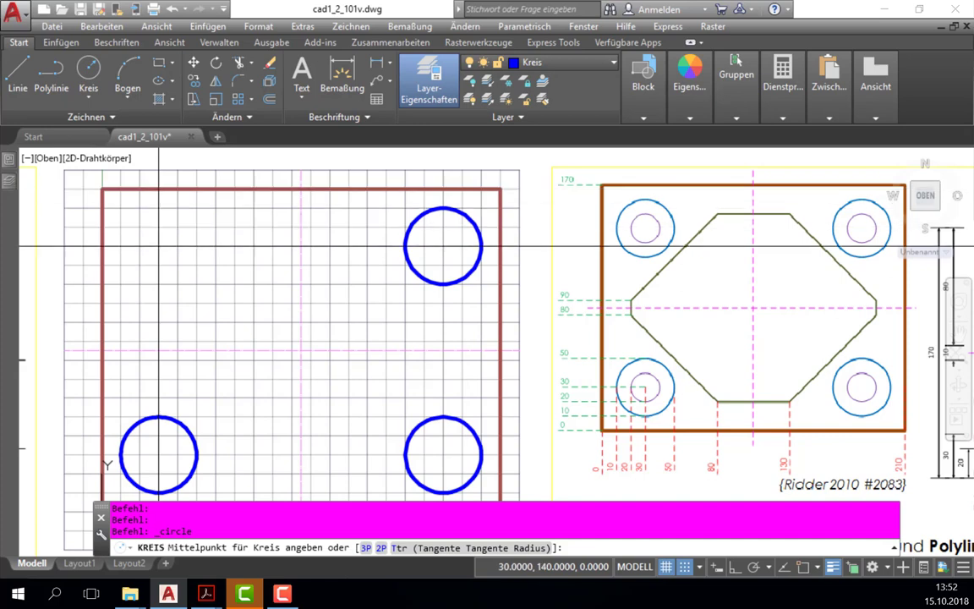
{"action": "left_click", "coordinate": [157, 247]}
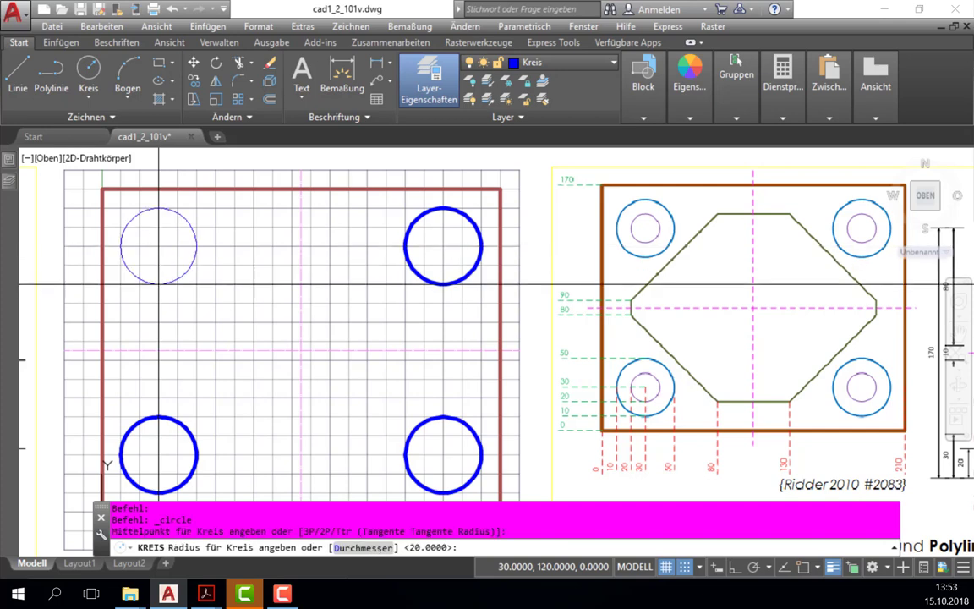
{"action": "type", "text": "20"}
{"action": "key", "text": "Return"}
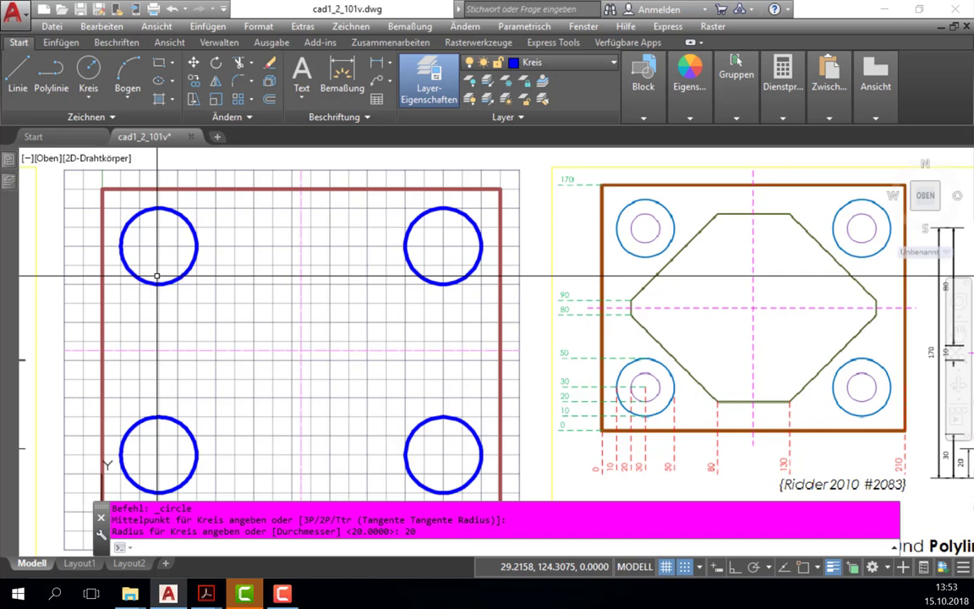
{"action": "left_click", "coordinate": [467, 424]}
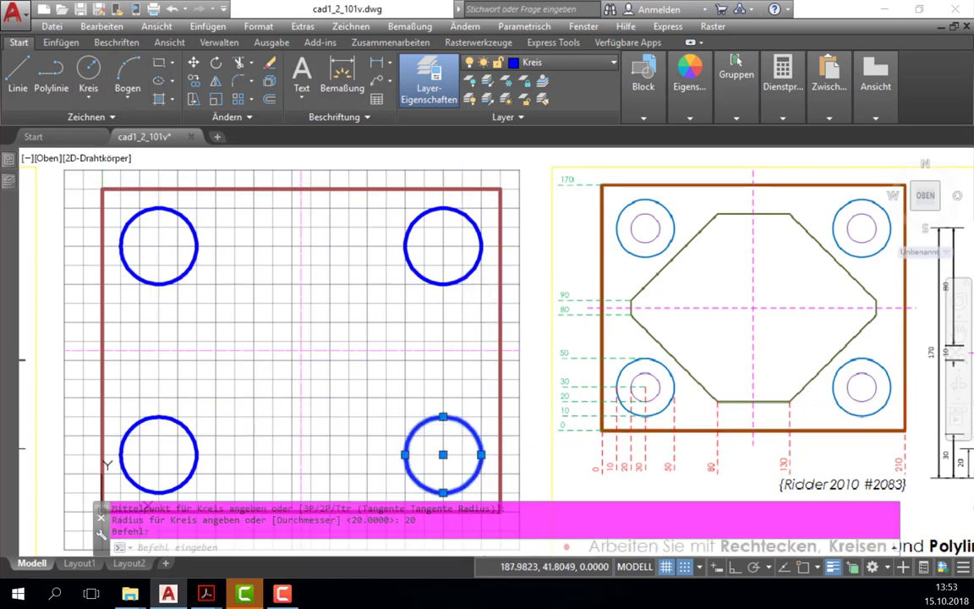
Delete the lower-right circle and redraw it at 180,30 with radius 20.
{"action": "key", "text": "Delete"}
{"action": "left_click", "coordinate": [88, 70]}
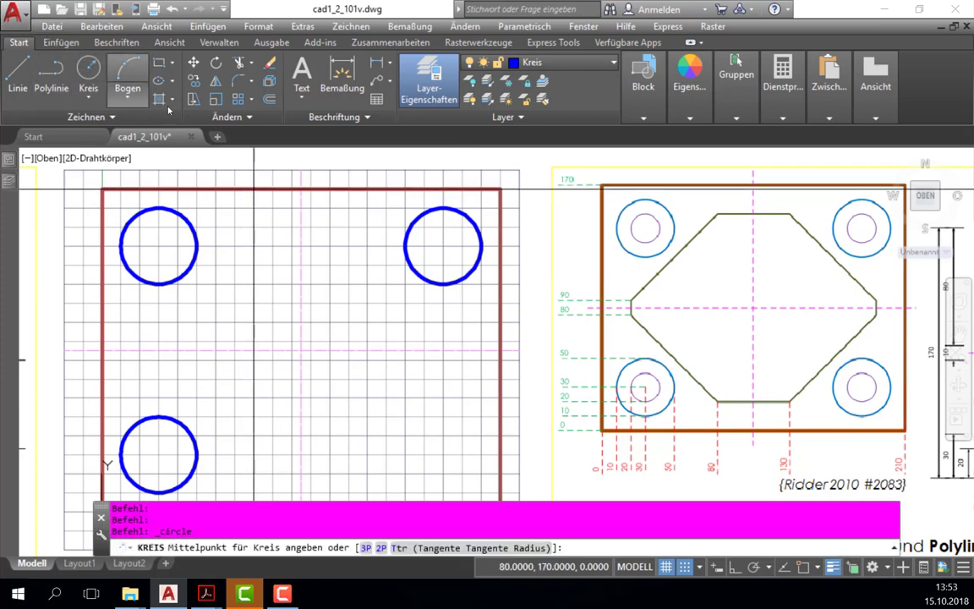
{"action": "scroll", "coordinate": [367, 247], "scroll_direction": "down", "scroll_amount": 2}
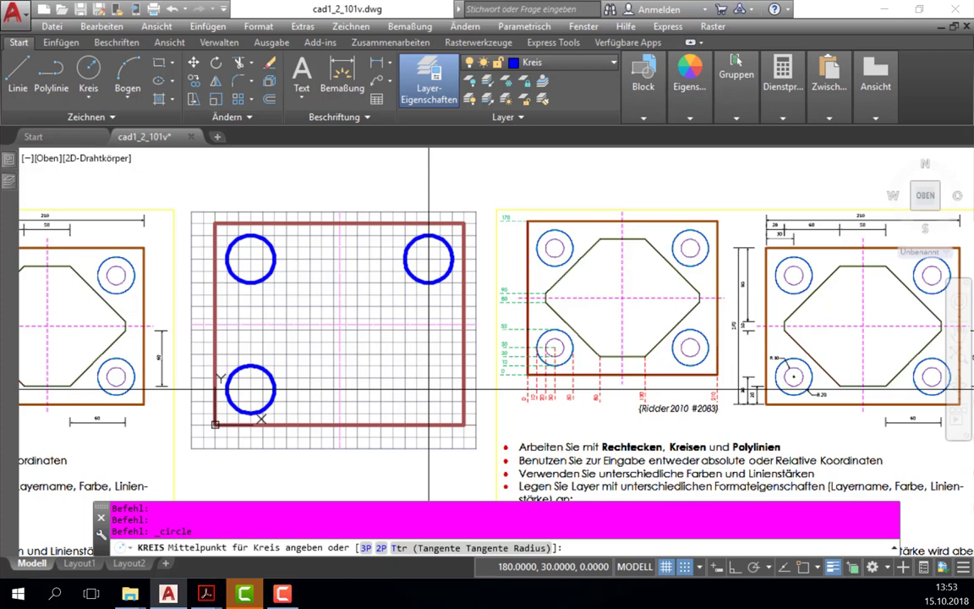
{"action": "left_click", "coordinate": [429, 391]}
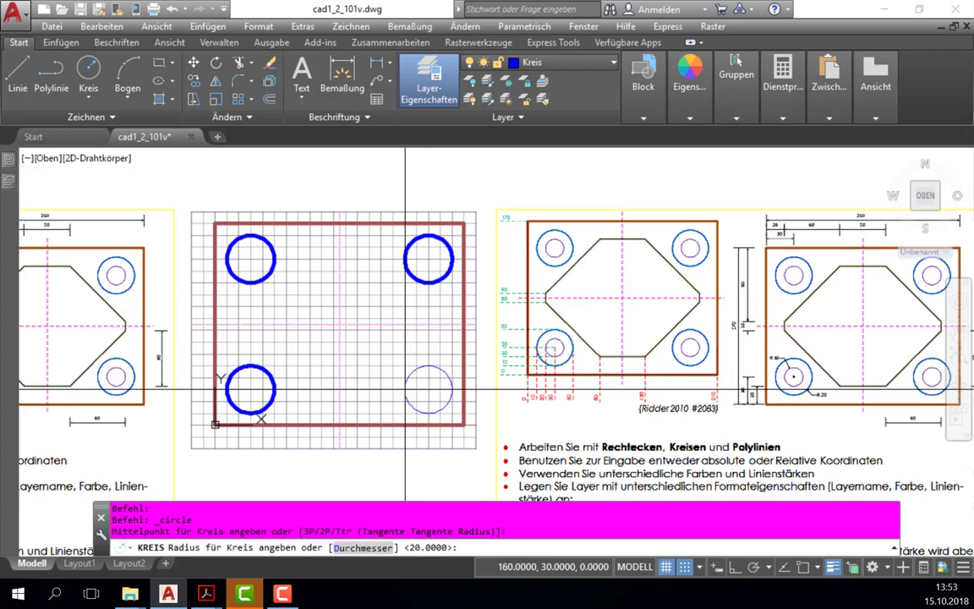
{"action": "type", "text": "20"}
{"action": "key", "text": "Return"}
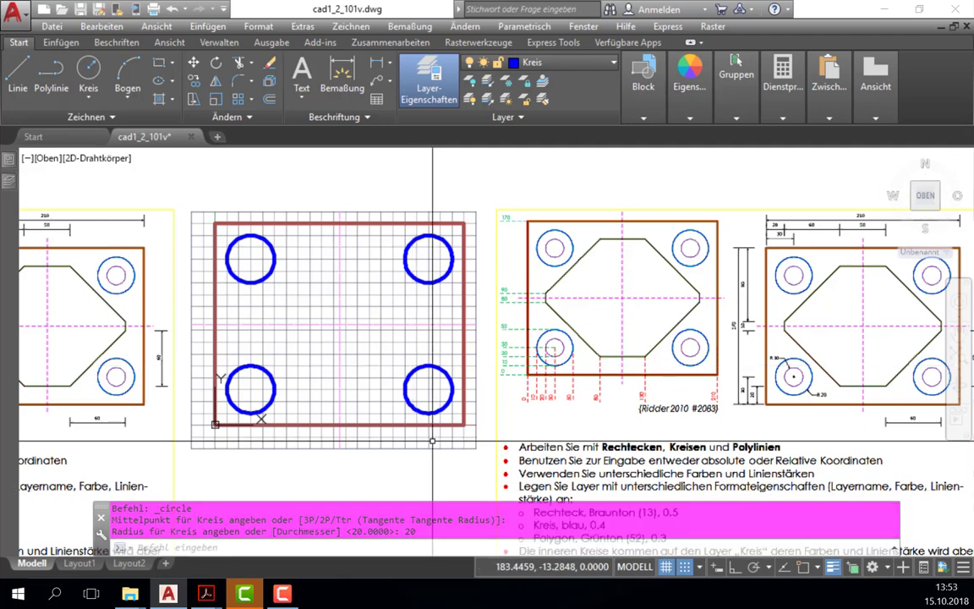
{"action": "middle_click_drag", "start_coordinate": [433, 441], "coordinate": [420, 357]}
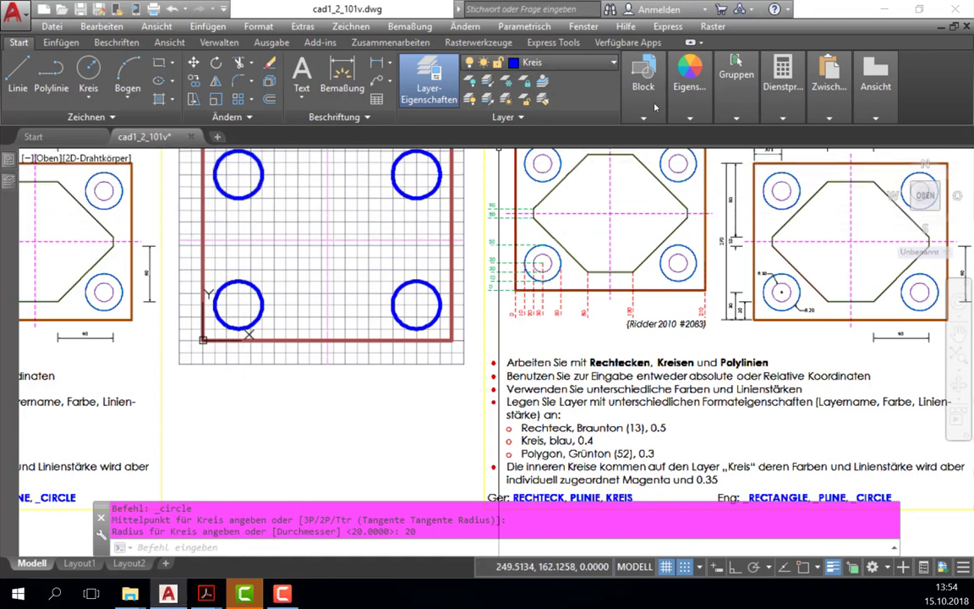
Set the current colour to Magenta and the lineweight to 0.35 mm.
{"action": "left_click", "coordinate": [689, 118]}
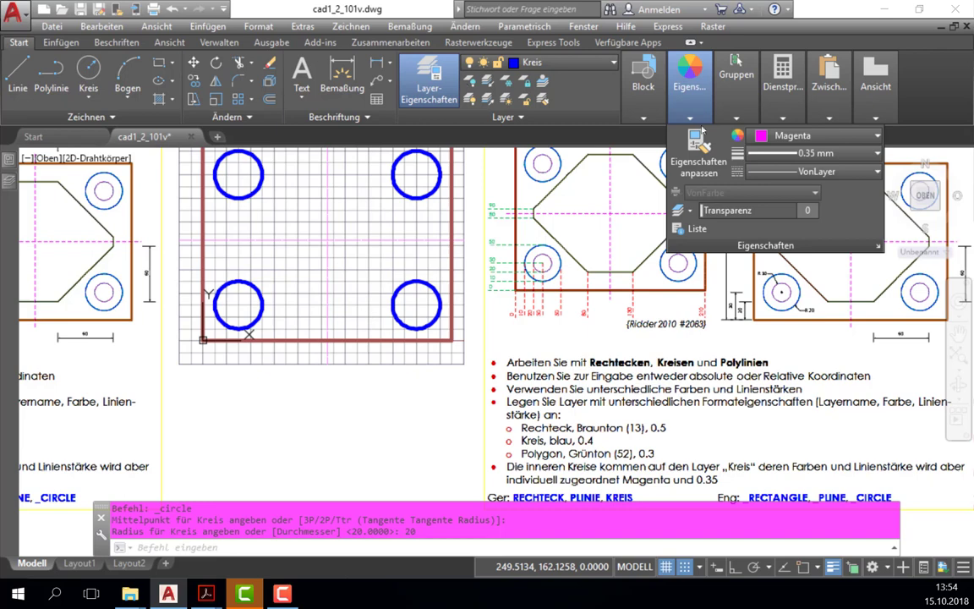
{"action": "left_click", "coordinate": [782, 138]}
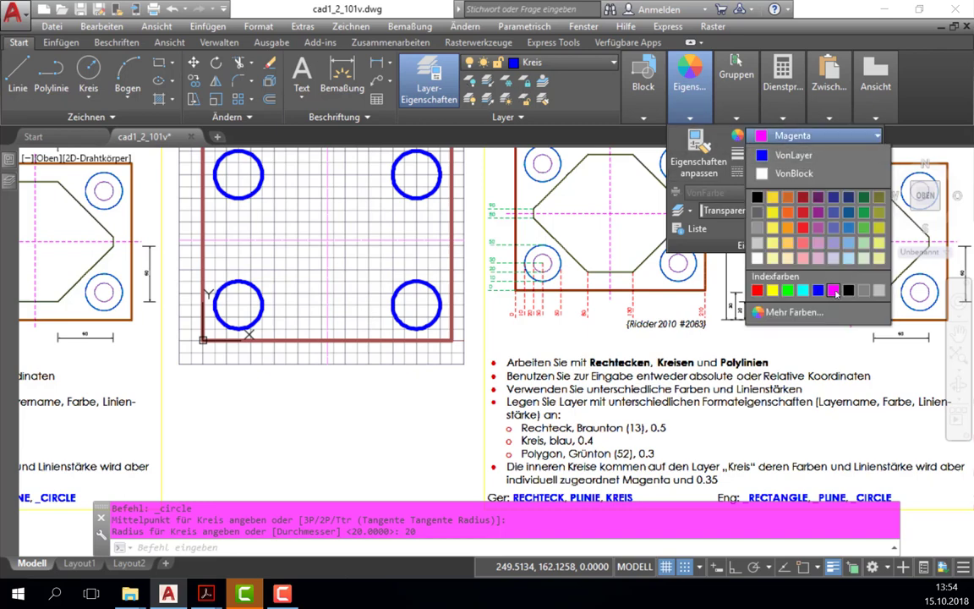
{"action": "left_click", "coordinate": [834, 291]}
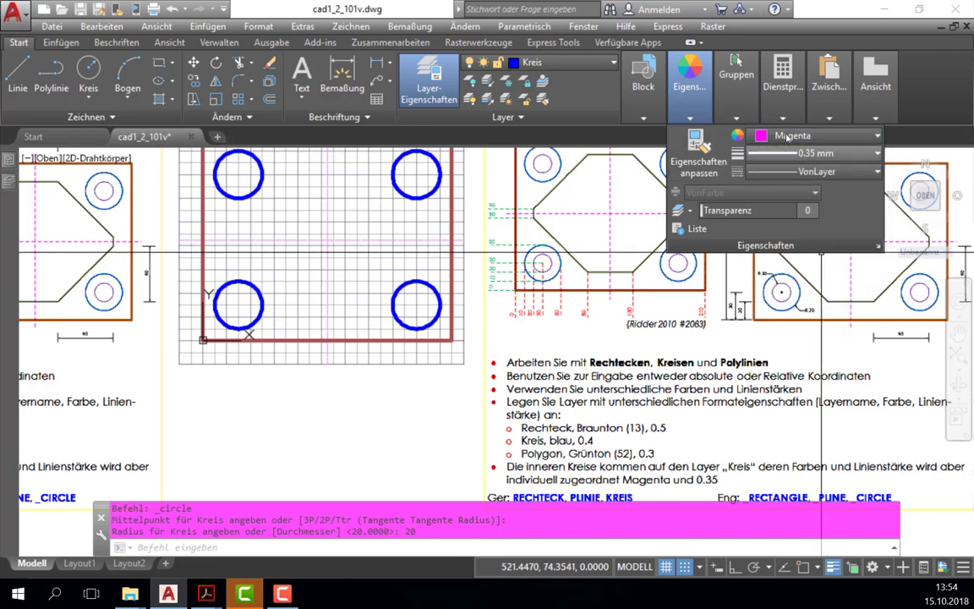
{"action": "left_click", "coordinate": [812, 153]}
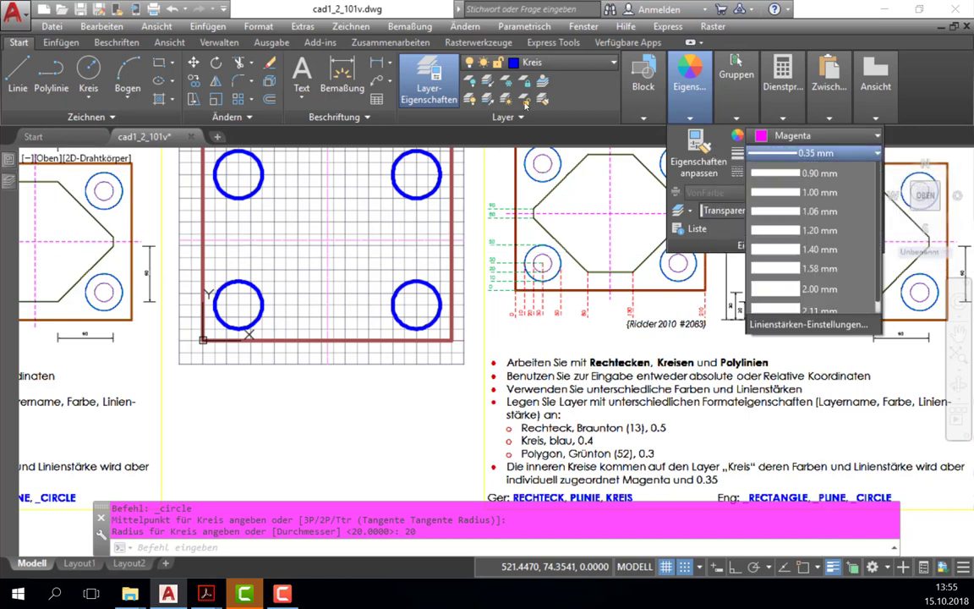
{"action": "scroll", "coordinate": [833, 356], "scroll_direction": "down", "scroll_amount": 1}
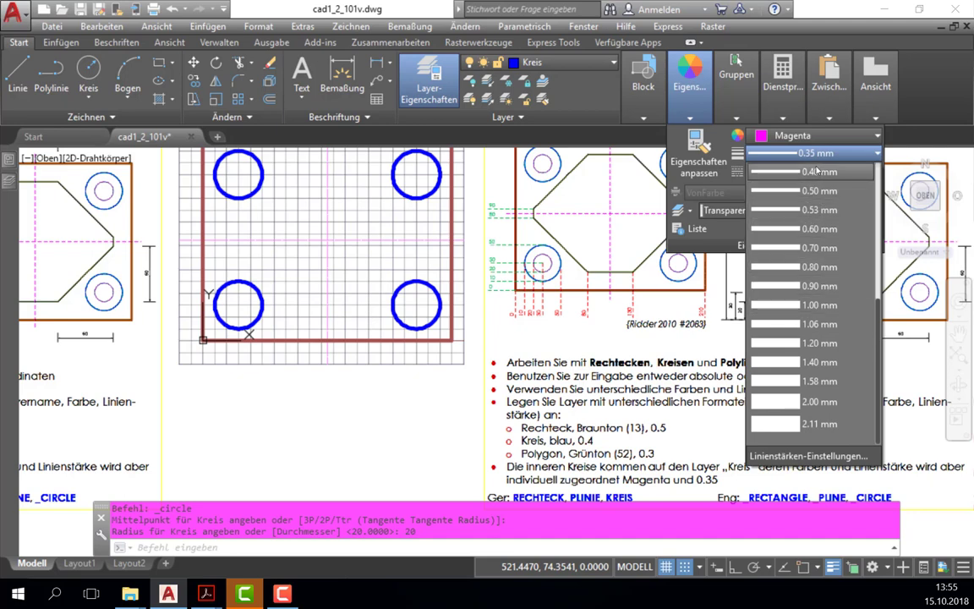
{"action": "scroll", "coordinate": [819, 178], "scroll_direction": "up", "scroll_amount": 3}
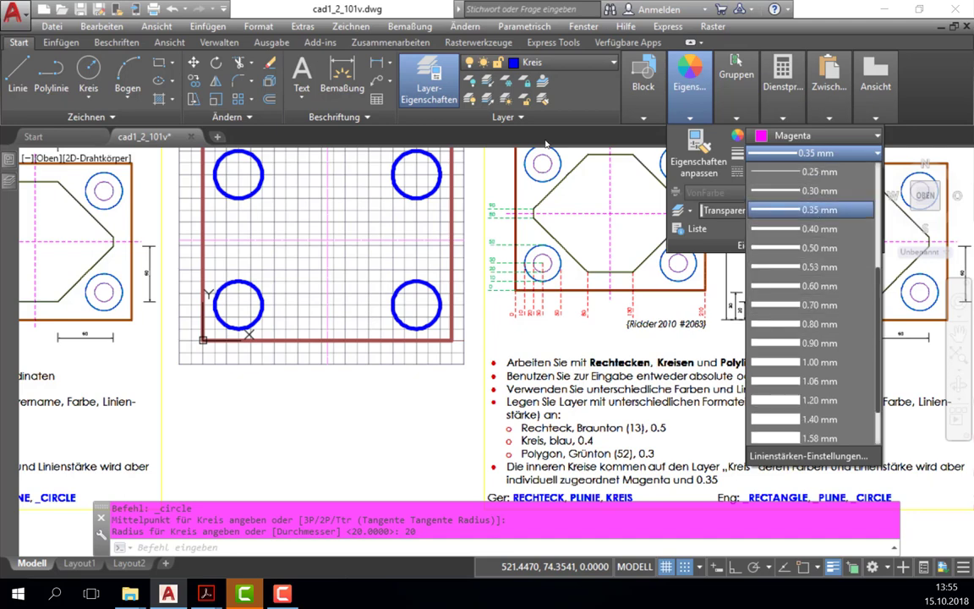
Start a circle centred on the lower-left blue circle.
{"action": "left_click", "coordinate": [88, 69]}
{"action": "scroll", "coordinate": [241, 306], "scroll_direction": "up", "scroll_amount": 5}
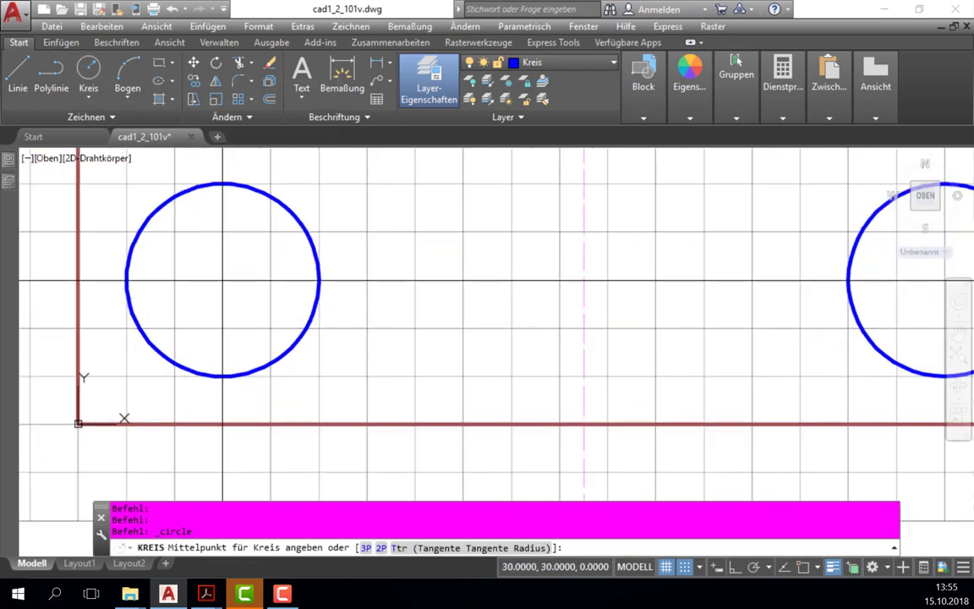
{"action": "left_click", "coordinate": [222, 280]}
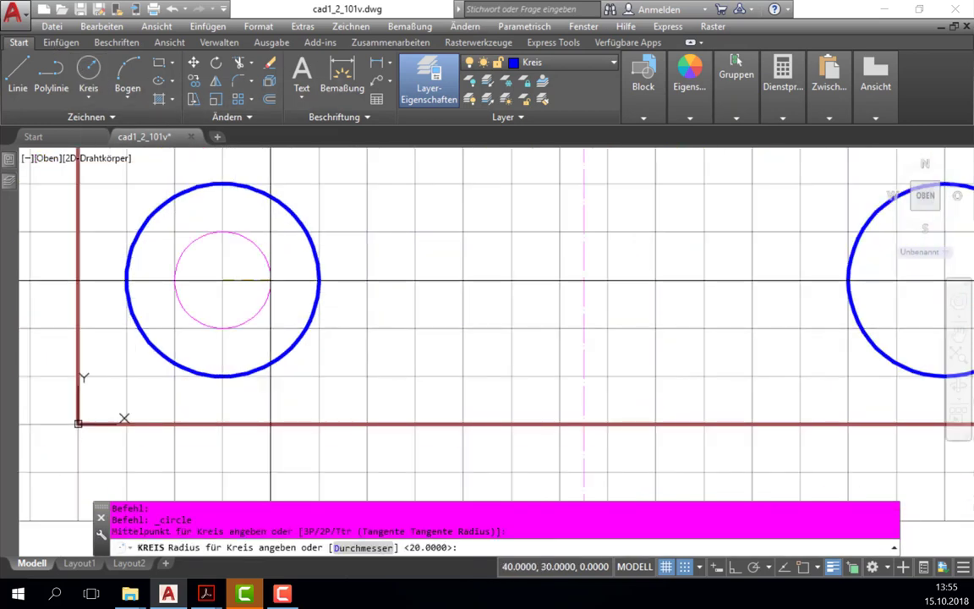
Give the lower-left circle radius 10 and add a radius-10 circle in the lower-right blue circle.
{"action": "type", "text": "10"}
{"action": "key", "text": "Return"}
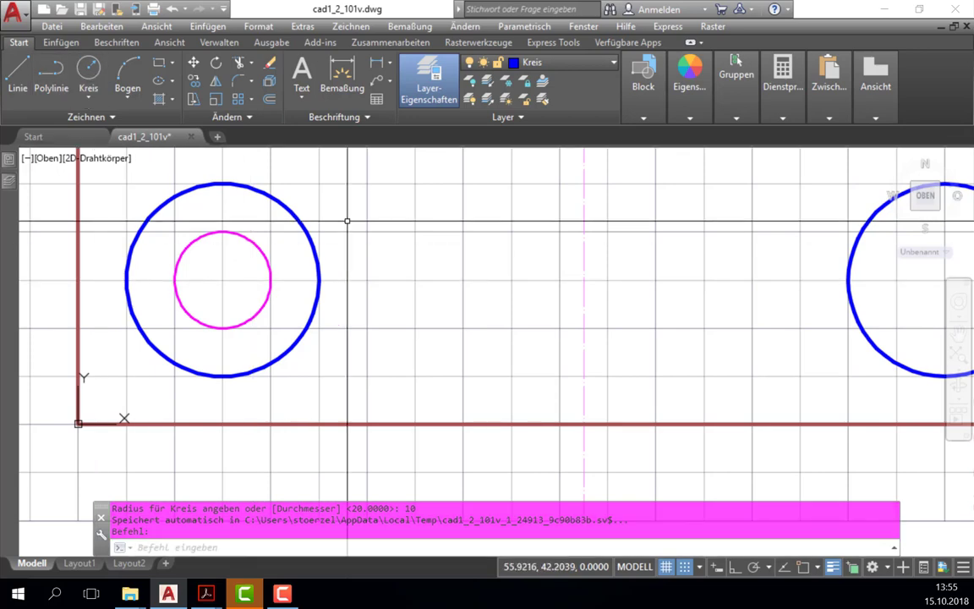
{"action": "scroll", "coordinate": [471, 292], "scroll_direction": "down", "scroll_amount": 3}
{"action": "scroll", "coordinate": [470, 290], "scroll_direction": "down", "scroll_amount": 3}
{"action": "key", "text": "Return"}
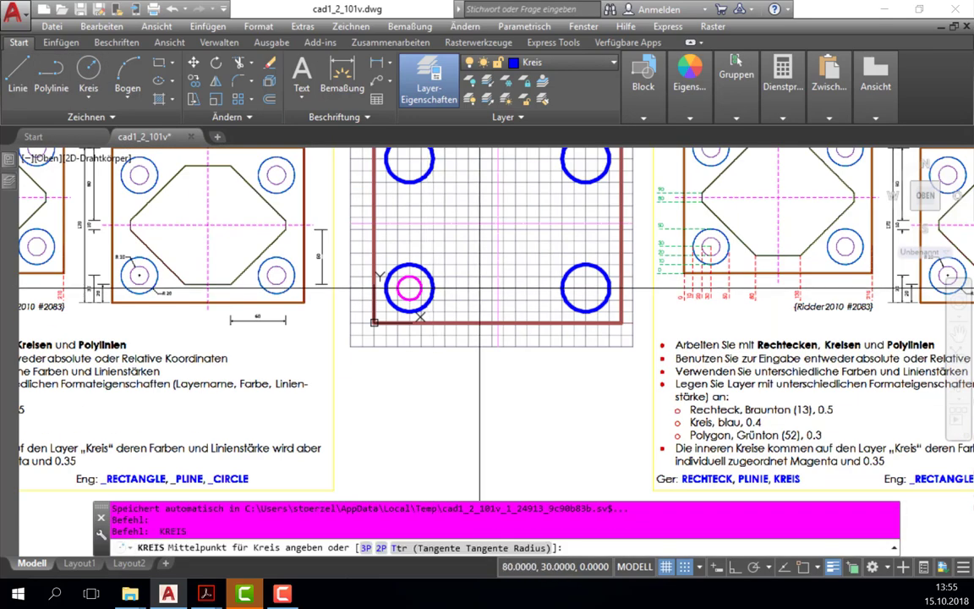
{"action": "scroll", "coordinate": [585, 314], "scroll_direction": "up", "scroll_amount": 2}
{"action": "left_click", "coordinate": [587, 276]}
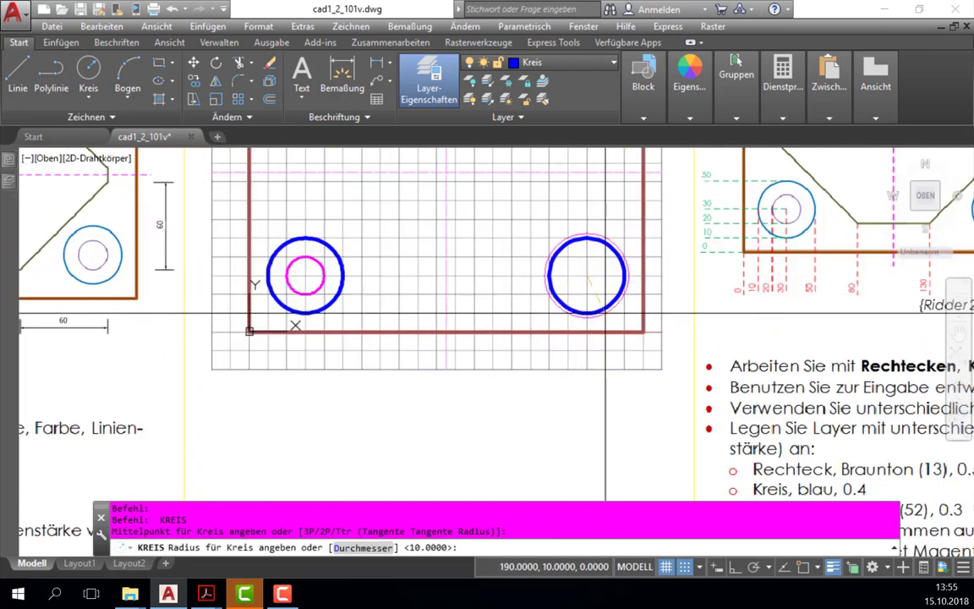
{"action": "type", "text": "10"}
{"action": "key", "text": "Return"}
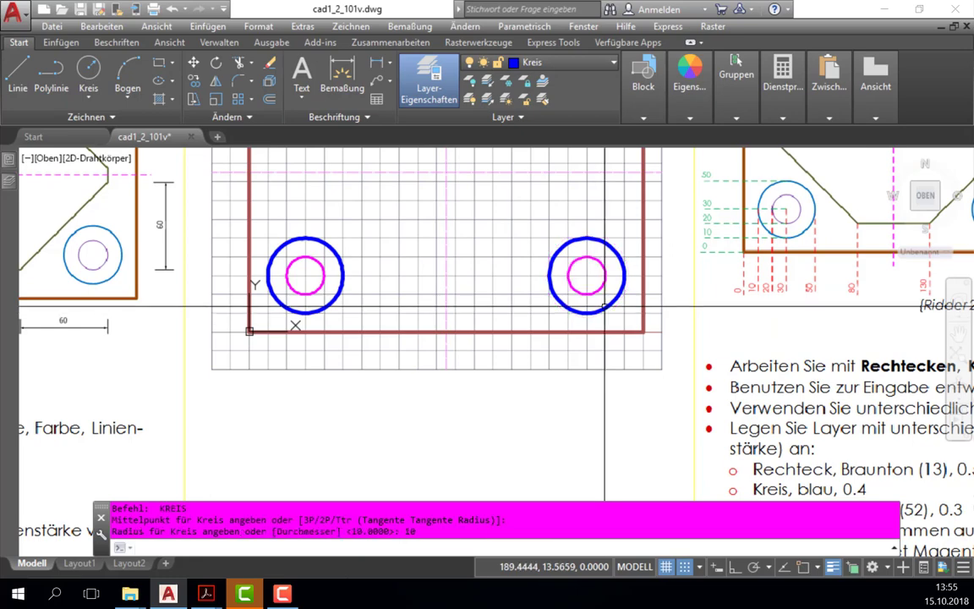
Add radius-10 circles concentric with the upper-right and upper-left blue circles.
{"action": "key", "text": "Return"}
{"action": "scroll", "coordinate": [487, 254], "scroll_direction": "down", "scroll_amount": 5}
{"action": "scroll", "coordinate": [520, 223], "scroll_direction": "up", "scroll_amount": 4}
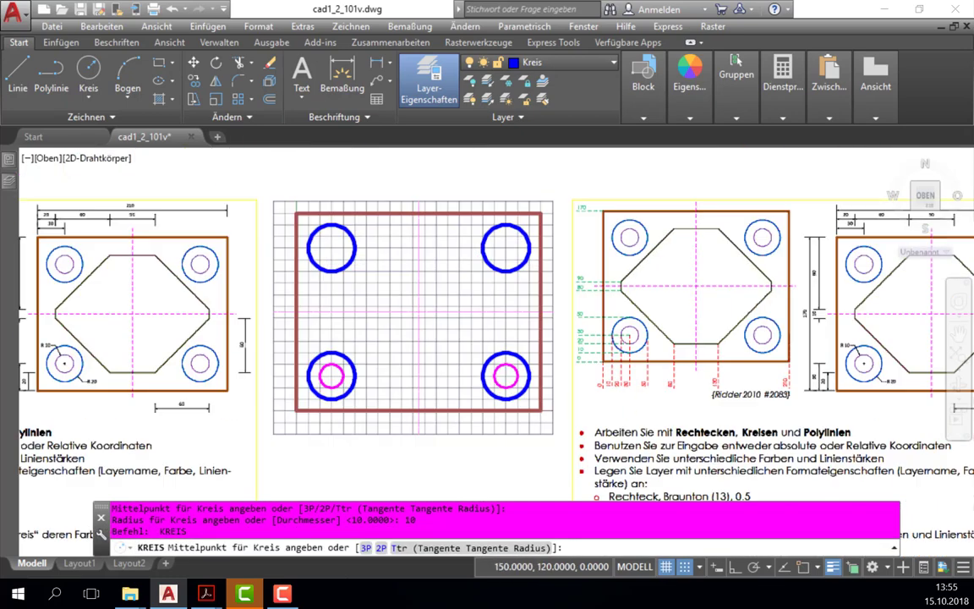
{"action": "scroll", "coordinate": [485, 275], "scroll_direction": "up", "scroll_amount": 2}
{"action": "left_click", "coordinate": [518, 230]}
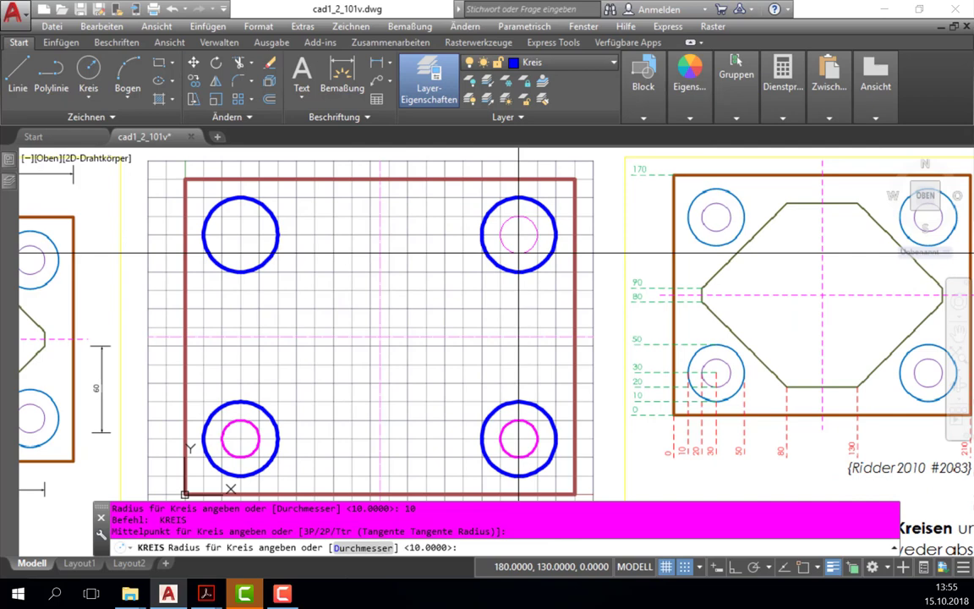
{"action": "type", "text": "10"}
{"action": "key", "text": "Return"}
{"action": "key", "text": "Return"}
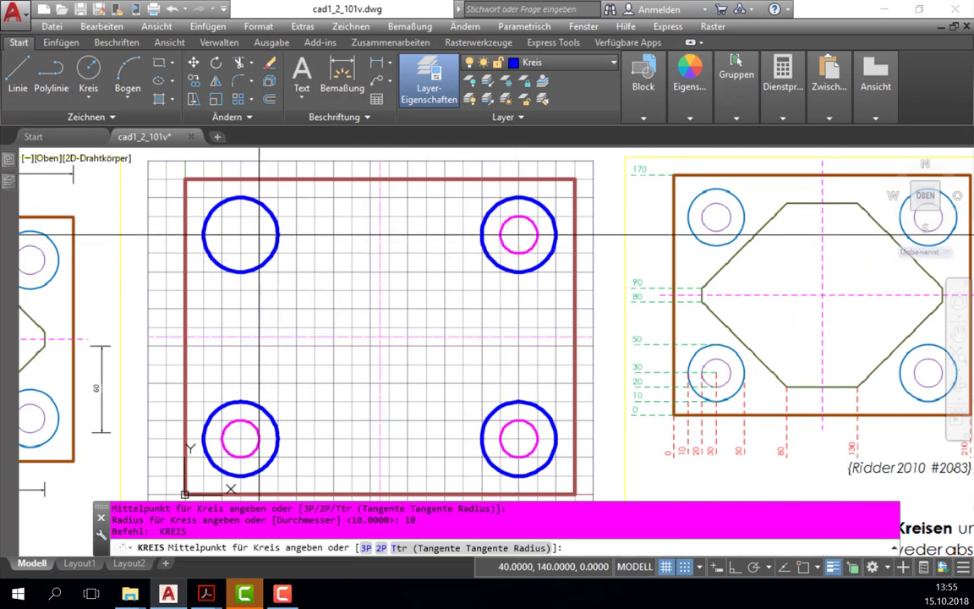
{"action": "left_click", "coordinate": [241, 235]}
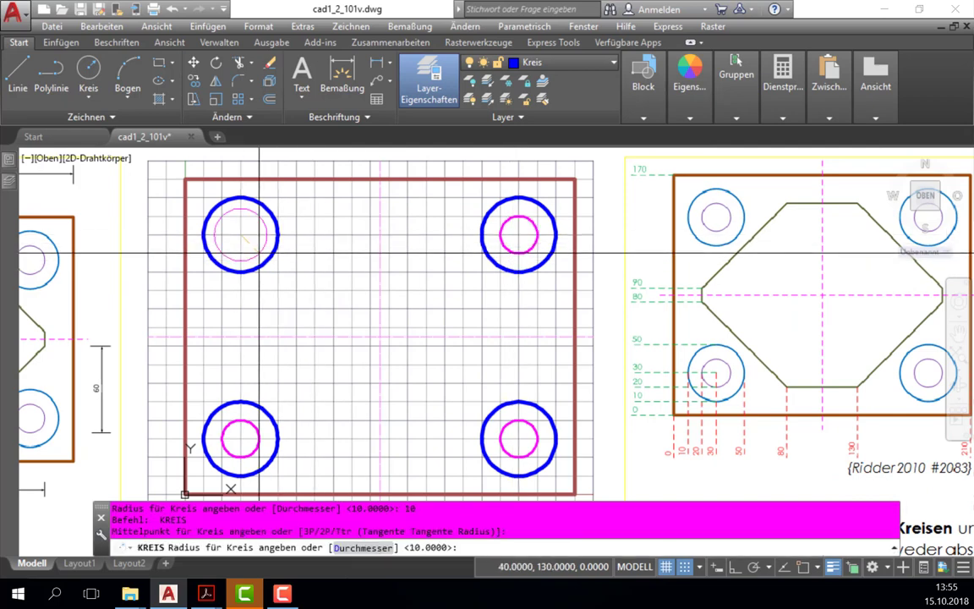
{"action": "type", "text": "10"}
{"action": "key", "text": "Return"}
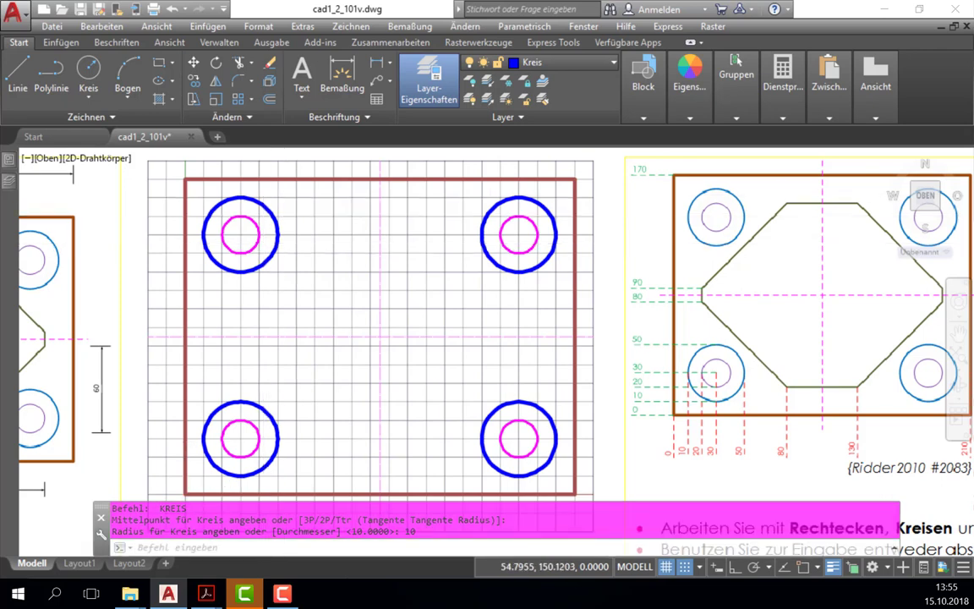
{"action": "scroll", "coordinate": [283, 218], "scroll_direction": "down", "scroll_amount": 2}
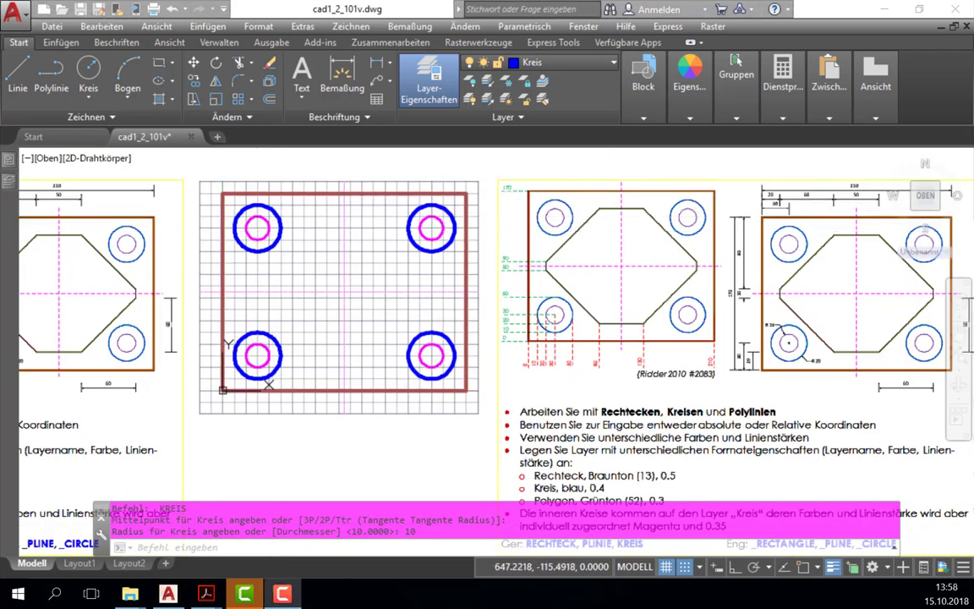
Make Polygon the current layer and draw a first polyline segment inside the rectangle.
{"action": "left_click", "coordinate": [563, 65]}
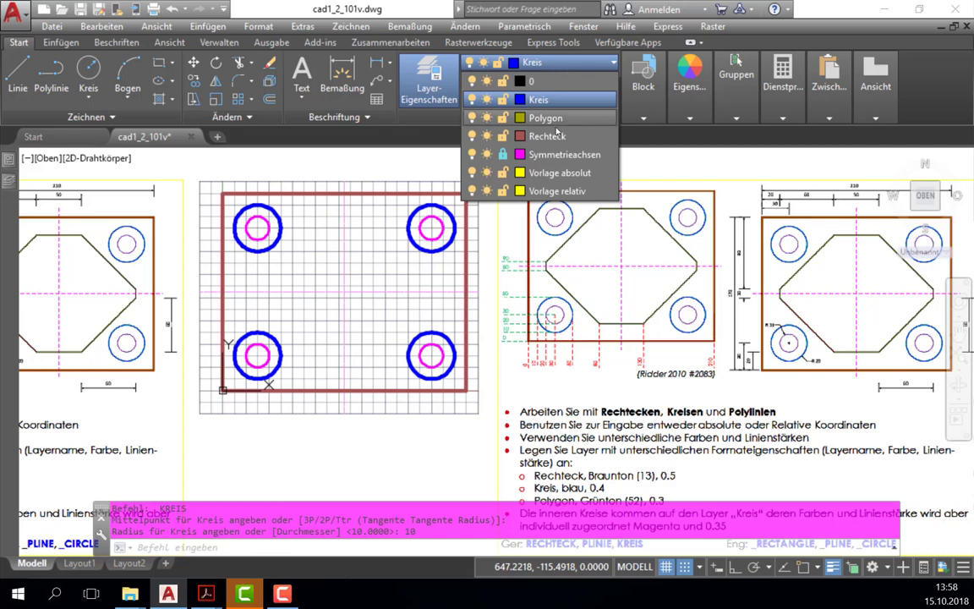
{"action": "left_click", "coordinate": [502, 117]}
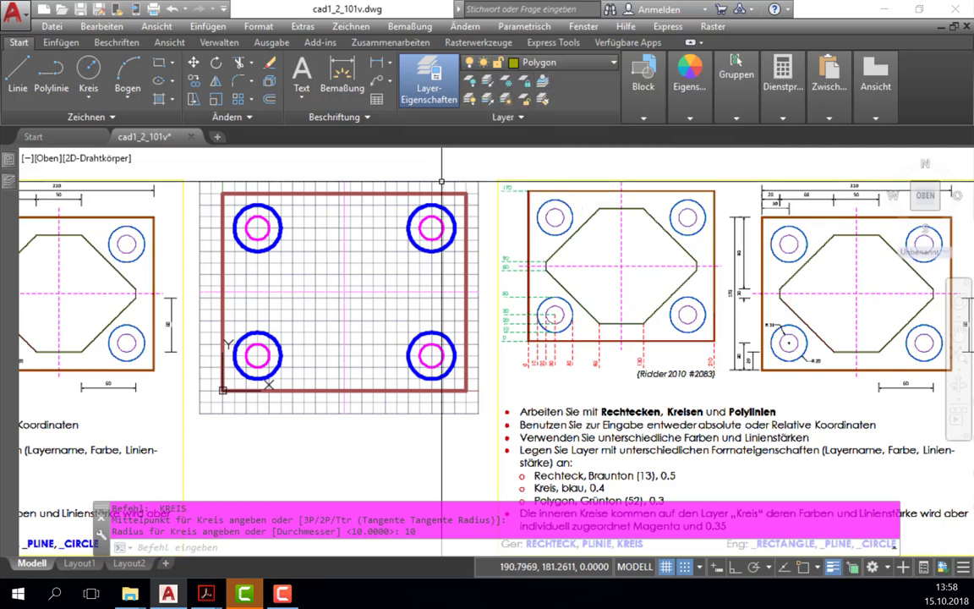
{"action": "left_click", "coordinate": [44, 77]}
{"action": "left_click", "coordinate": [282, 274]}
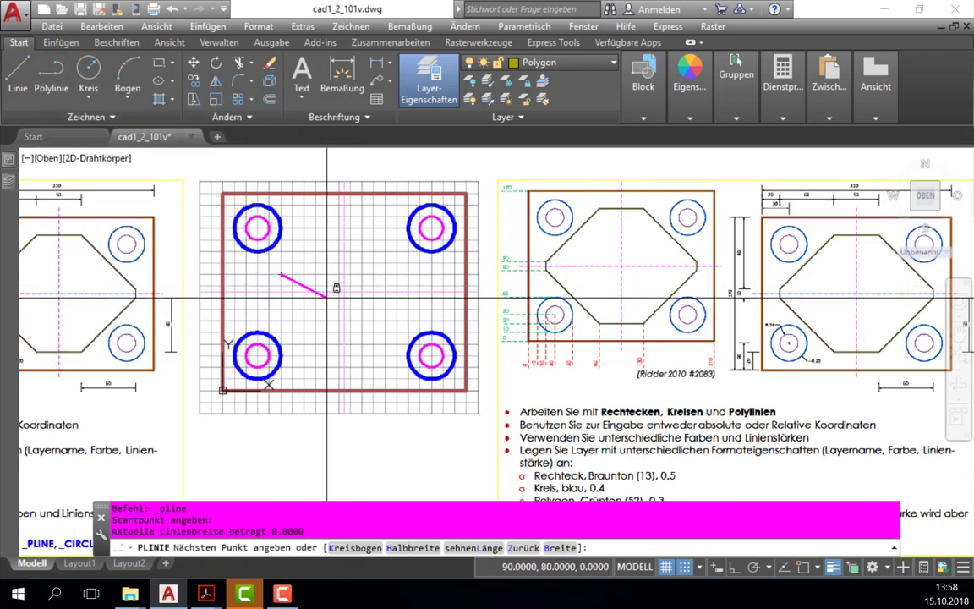
{"action": "left_click", "coordinate": [373, 355]}
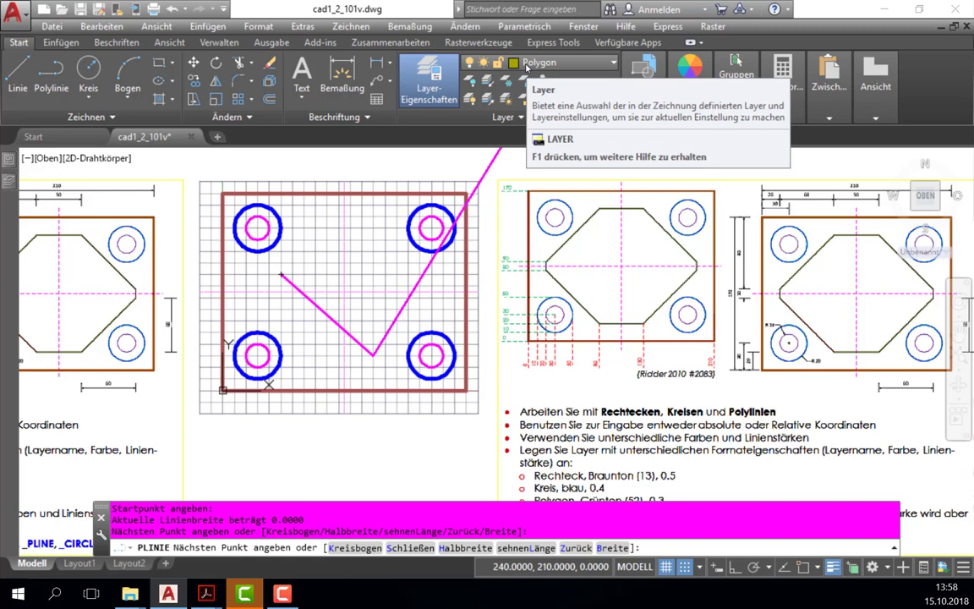
{"action": "left_click", "coordinate": [692, 122]}
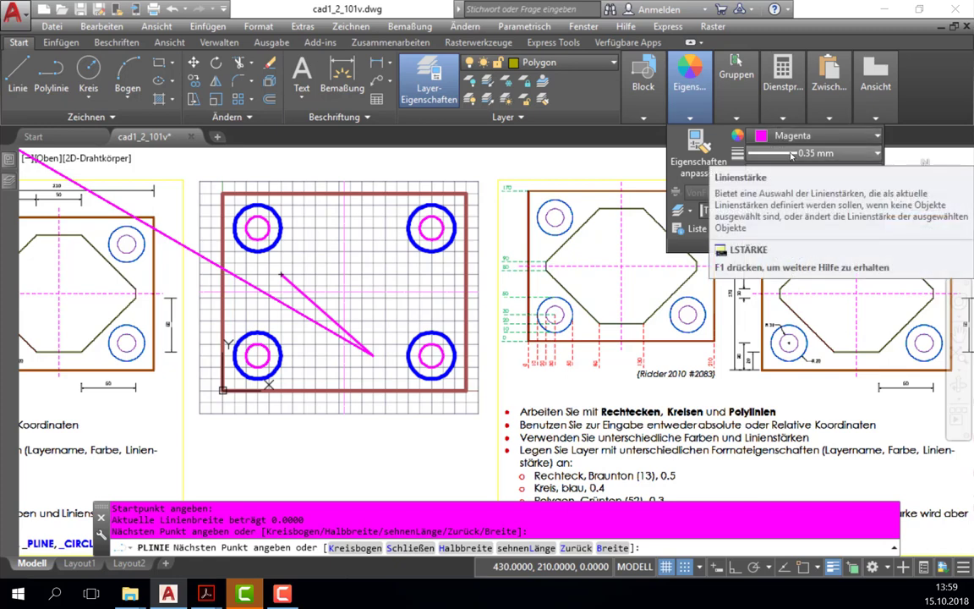
Cancel the polyline and erase the stray magenta diagonal line.
{"action": "key", "text": "Escape"}
{"action": "key", "text": "Escape"}
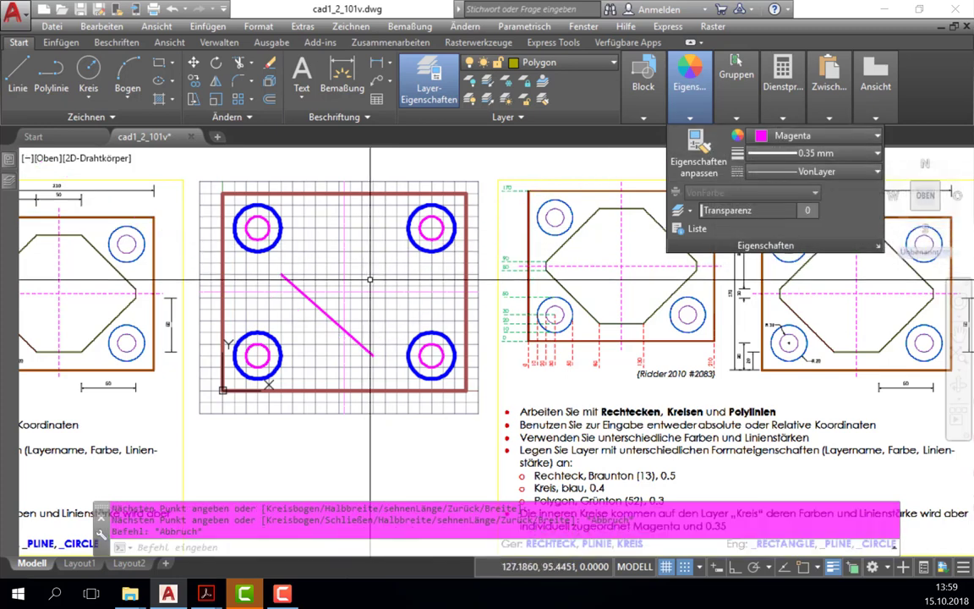
{"action": "left_click", "coordinate": [322, 309]}
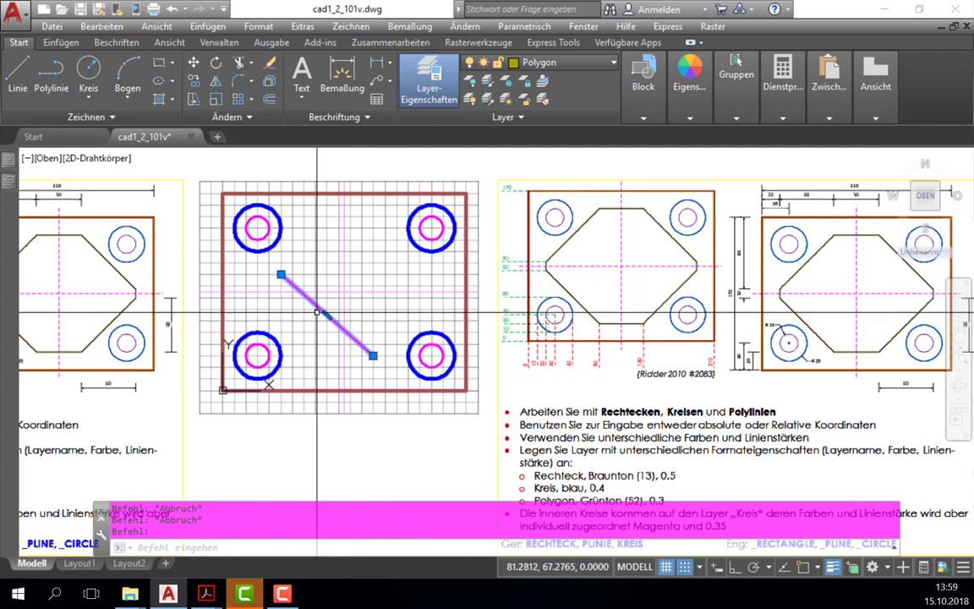
{"action": "key", "text": "Delete"}
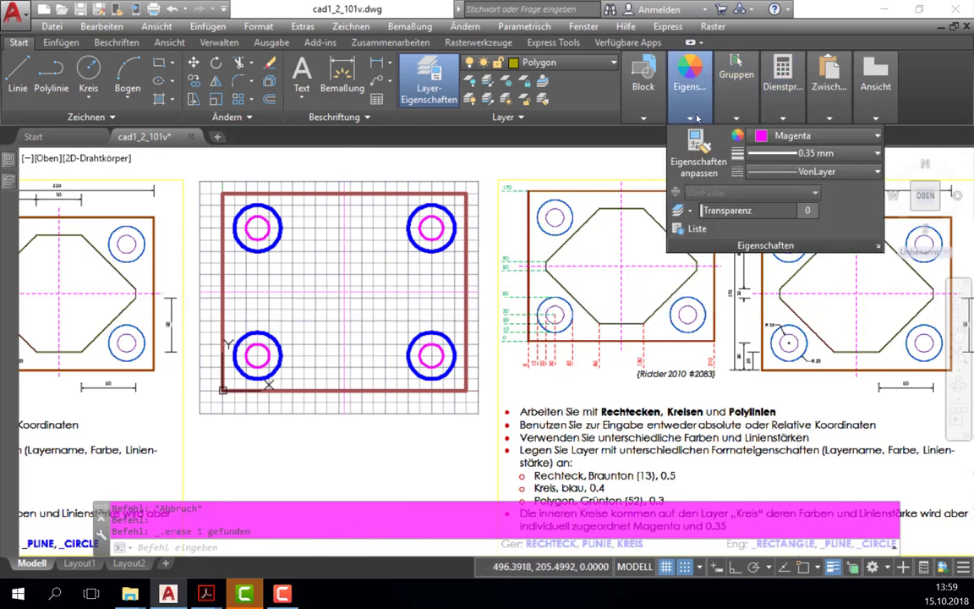
{"action": "mouse_move", "coordinate": [690, 80]}
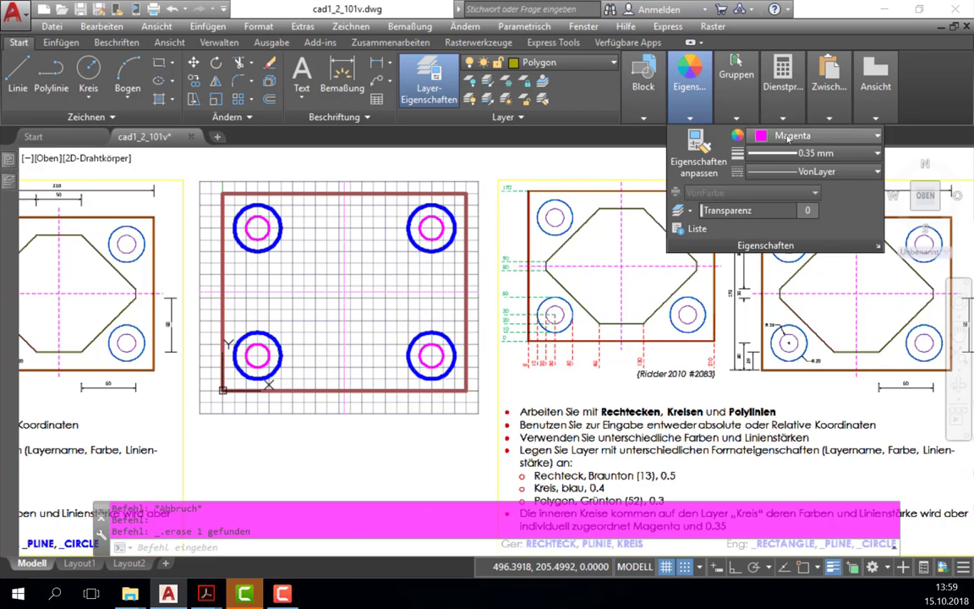
Set the current colour and lineweight back to VonLayer.
{"action": "left_click", "coordinate": [795, 136]}
{"action": "left_click", "coordinate": [777, 154]}
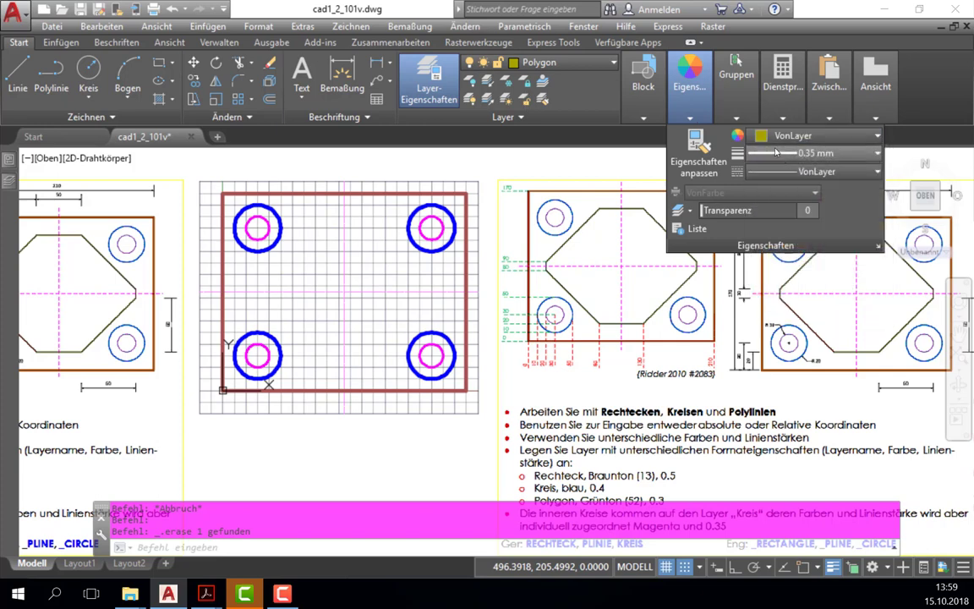
{"action": "left_click", "coordinate": [774, 154]}
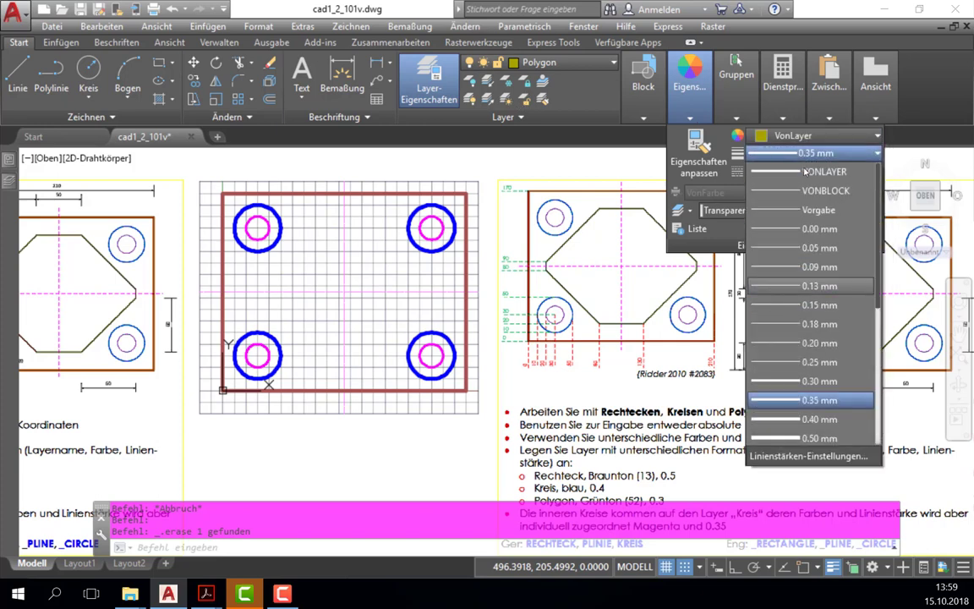
{"action": "left_click", "coordinate": [806, 171]}
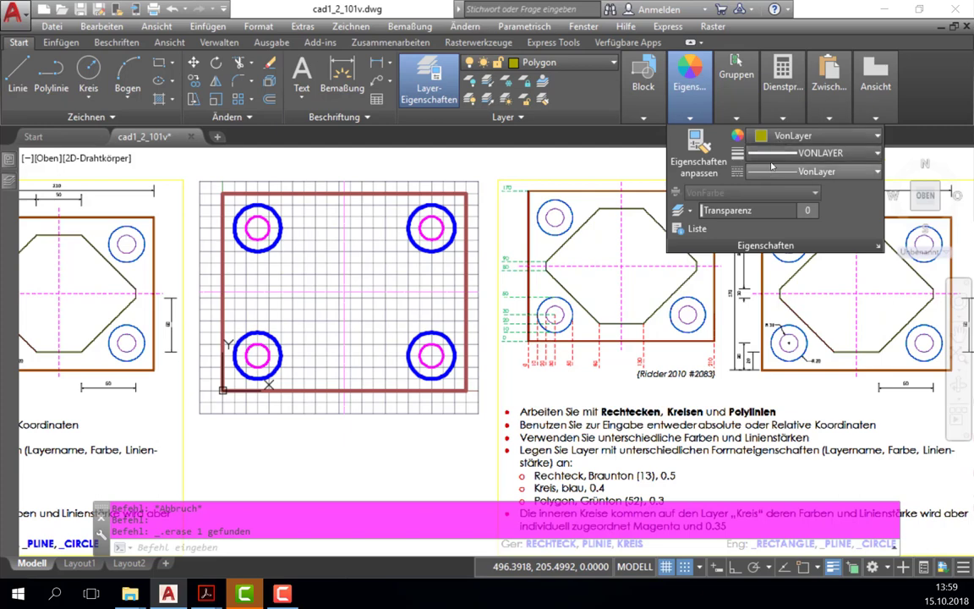
{"action": "left_click", "coordinate": [783, 85]}
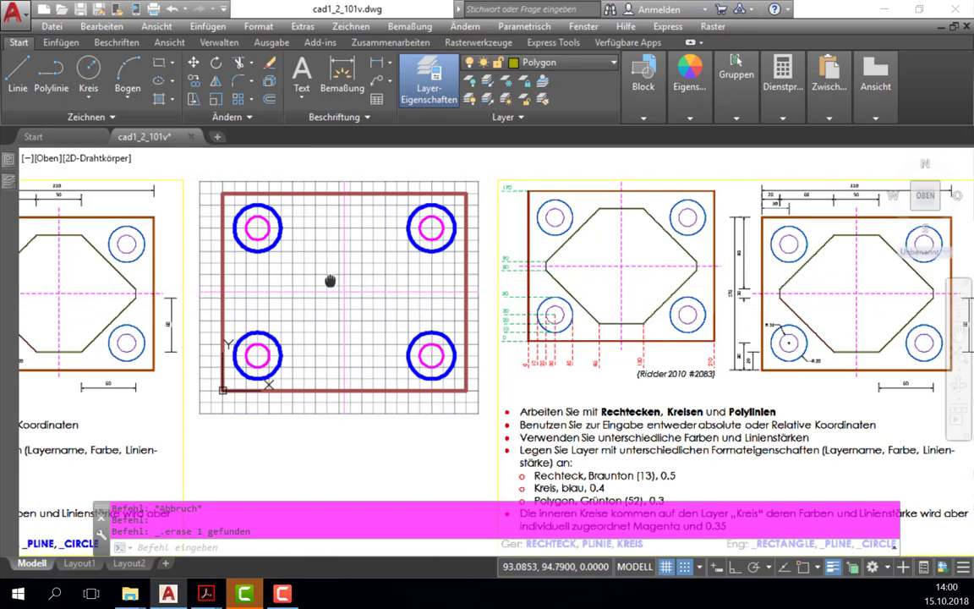
Start a new polyline with the Polylinie tool.
{"action": "middle_click_drag", "start_coordinate": [319, 285], "coordinate": [343, 313]}
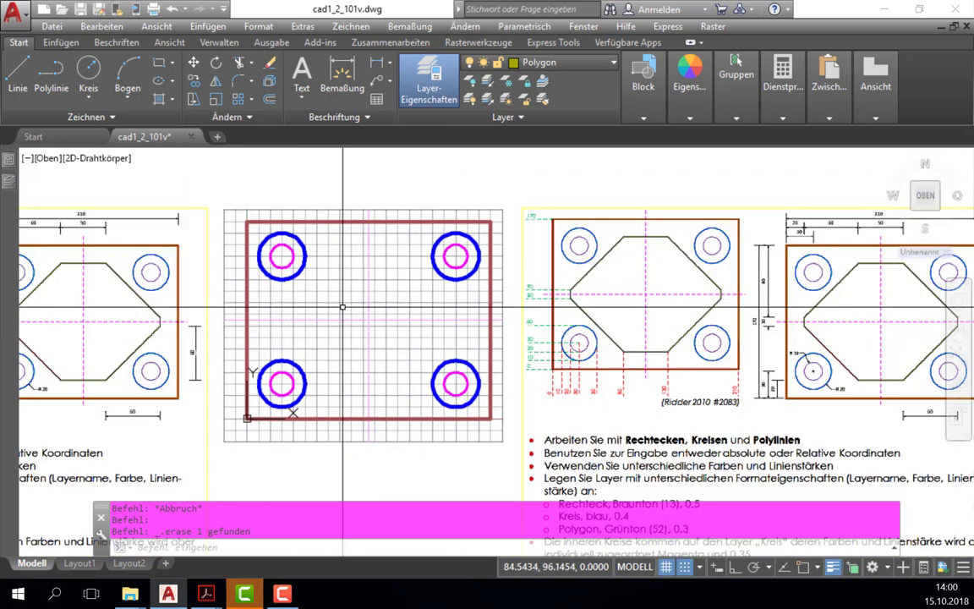
{"action": "left_click", "coordinate": [51, 75]}
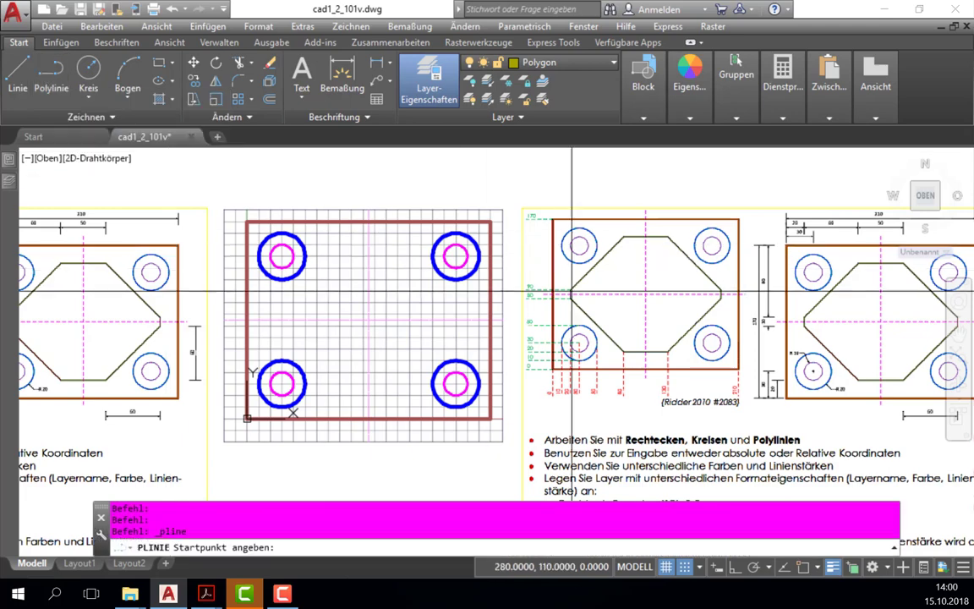
{"action": "scroll", "coordinate": [626, 351], "scroll_direction": "up", "scroll_amount": 4}
{"action": "scroll", "coordinate": [627, 354], "scroll_direction": "up", "scroll_amount": 4}
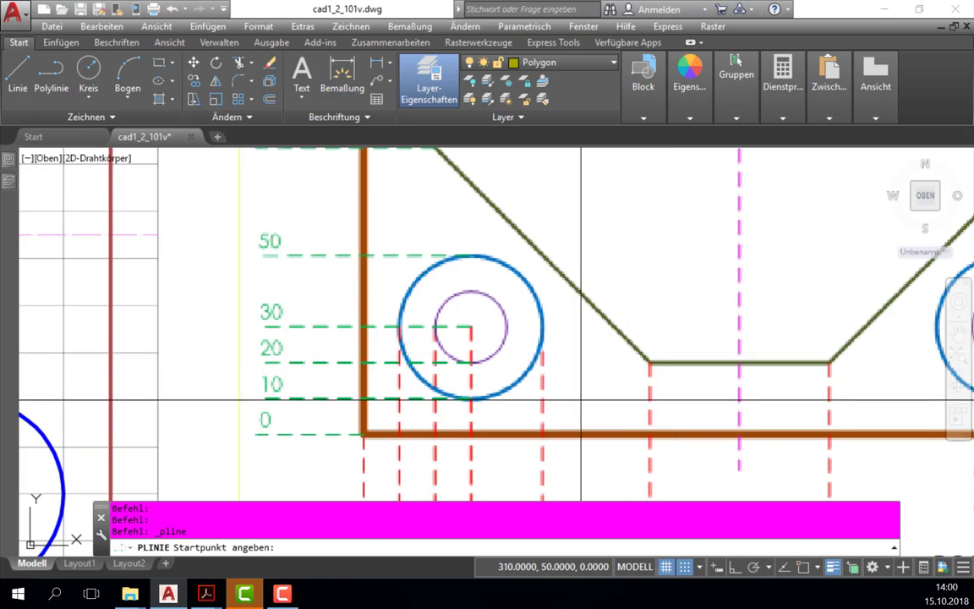
{"action": "scroll", "coordinate": [581, 399], "scroll_direction": "down", "scroll_amount": 3}
{"action": "scroll", "coordinate": [571, 401], "scroll_direction": "down", "scroll_amount": 2}
{"action": "scroll", "coordinate": [532, 447], "scroll_direction": "up", "scroll_amount": 3}
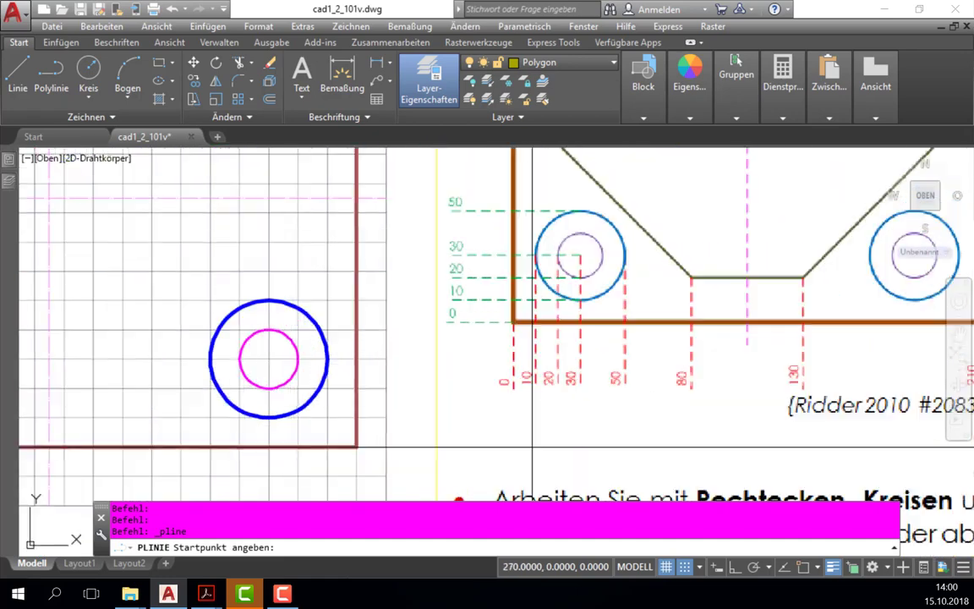
{"action": "scroll", "coordinate": [532, 447], "scroll_direction": "up", "scroll_amount": 2}
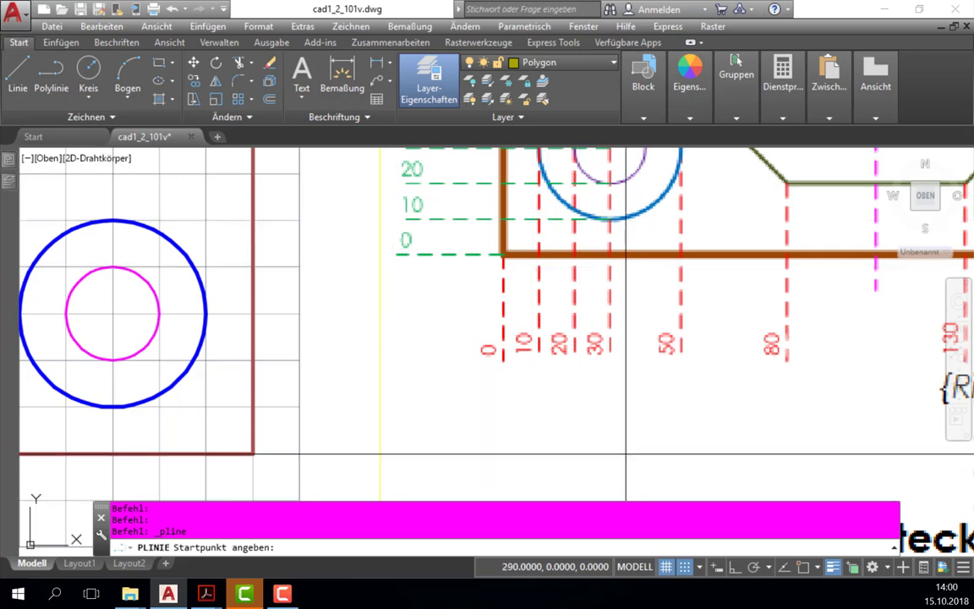
Restart the polyline command with grid snap (Fangmodus) switched back on.
{"action": "left_click", "coordinate": [685, 568]}
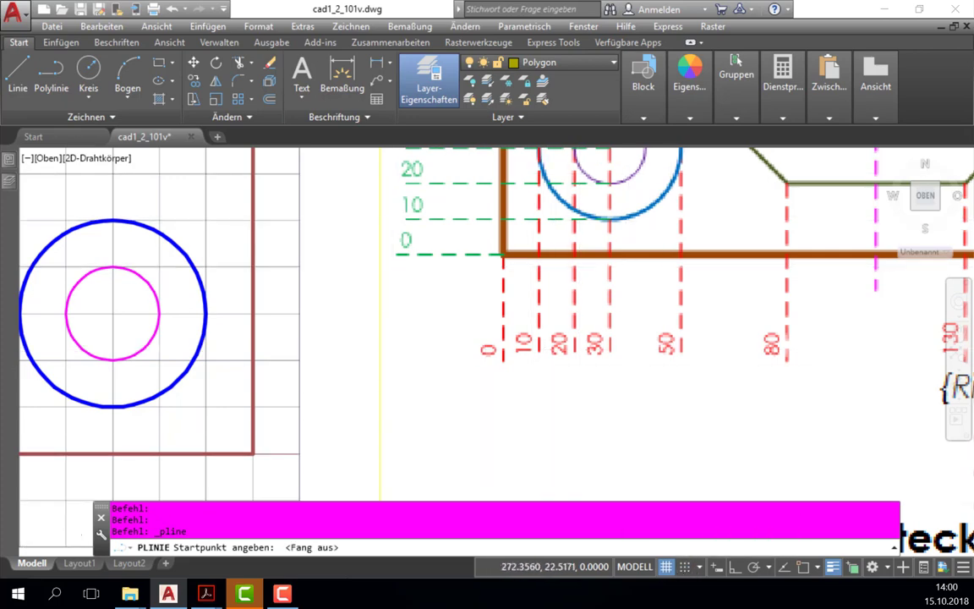
{"action": "scroll", "coordinate": [541, 338], "scroll_direction": "down", "scroll_amount": 2}
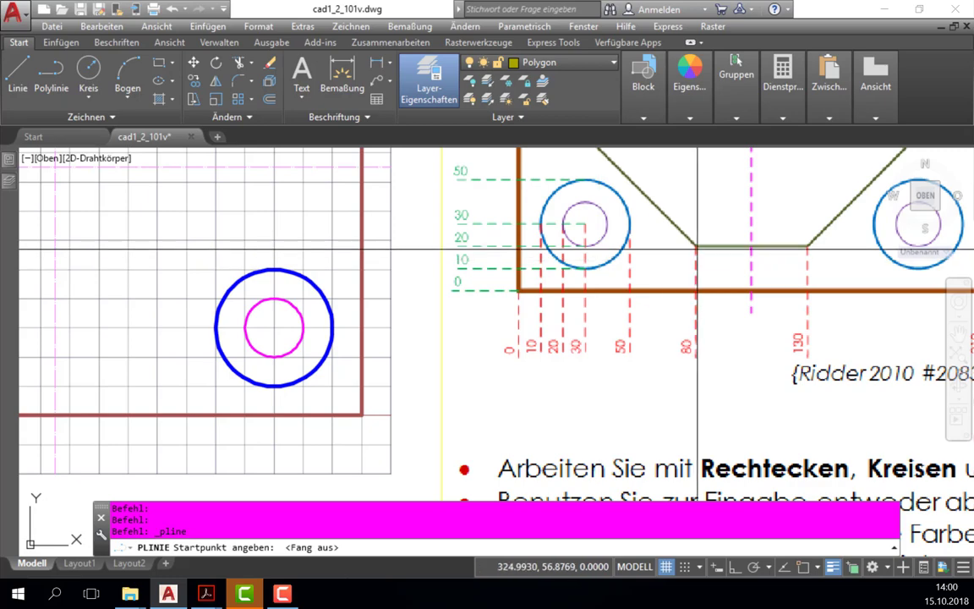
{"action": "scroll", "coordinate": [372, 315], "scroll_direction": "down", "scroll_amount": 4}
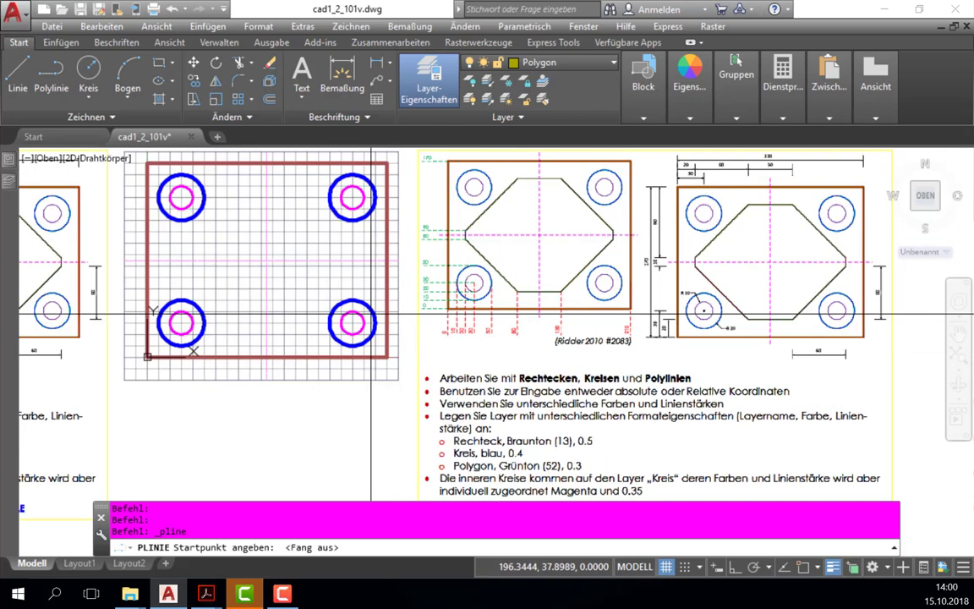
{"action": "scroll", "coordinate": [414, 295], "scroll_direction": "up", "scroll_amount": 4}
{"action": "scroll", "coordinate": [414, 295], "scroll_direction": "down", "scroll_amount": 2}
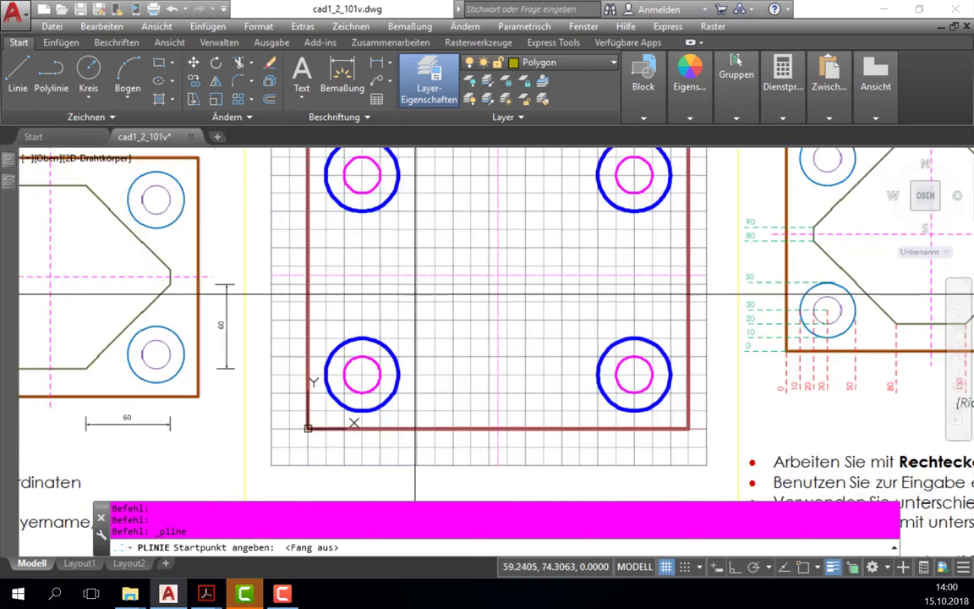
{"action": "left_click", "coordinate": [50, 76]}
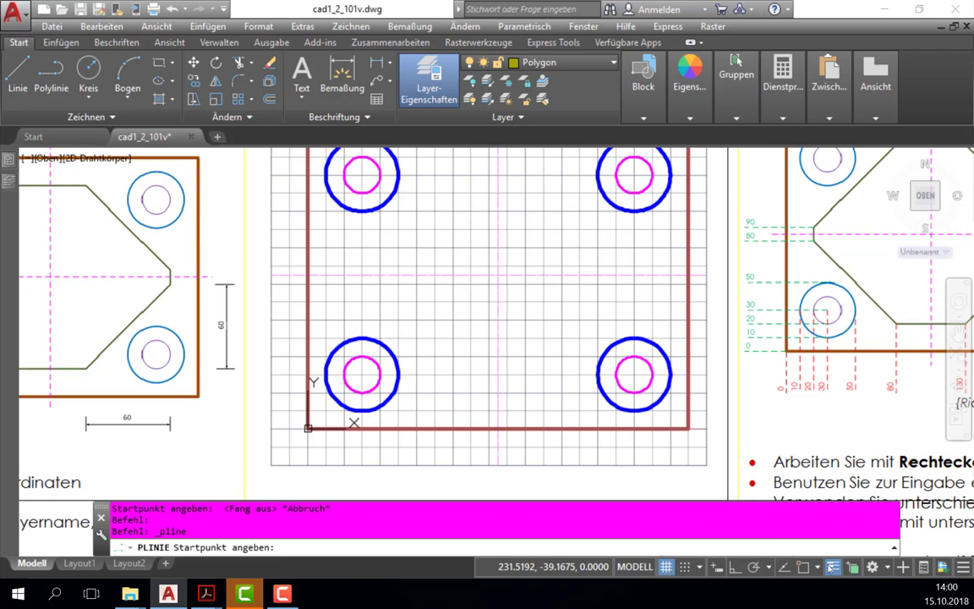
{"action": "left_click", "coordinate": [685, 567]}
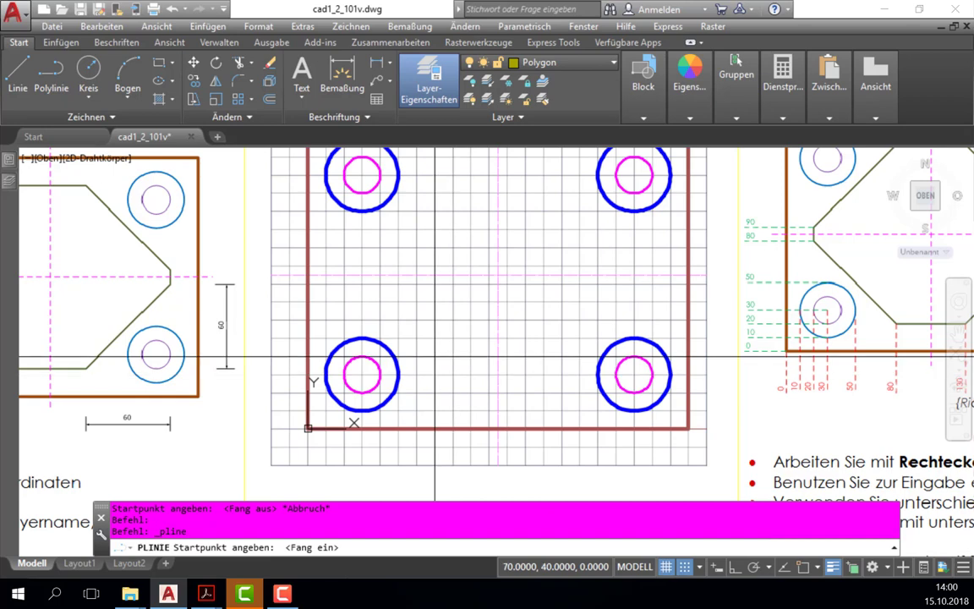
Start the polyline at 80,20 and draw a 50-unit horizontal segment using Ortho and snap tracking.
{"action": "type", "text": "80,2"}
{"action": "type", "text": "0"}
{"action": "key", "text": "Return"}
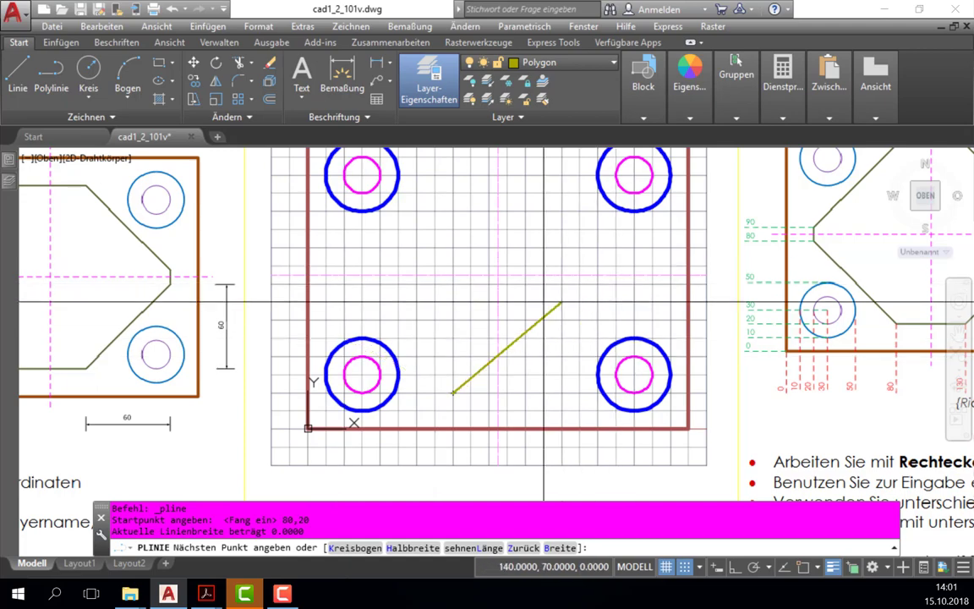
{"action": "scroll", "coordinate": [508, 301], "scroll_direction": "down", "scroll_amount": 2}
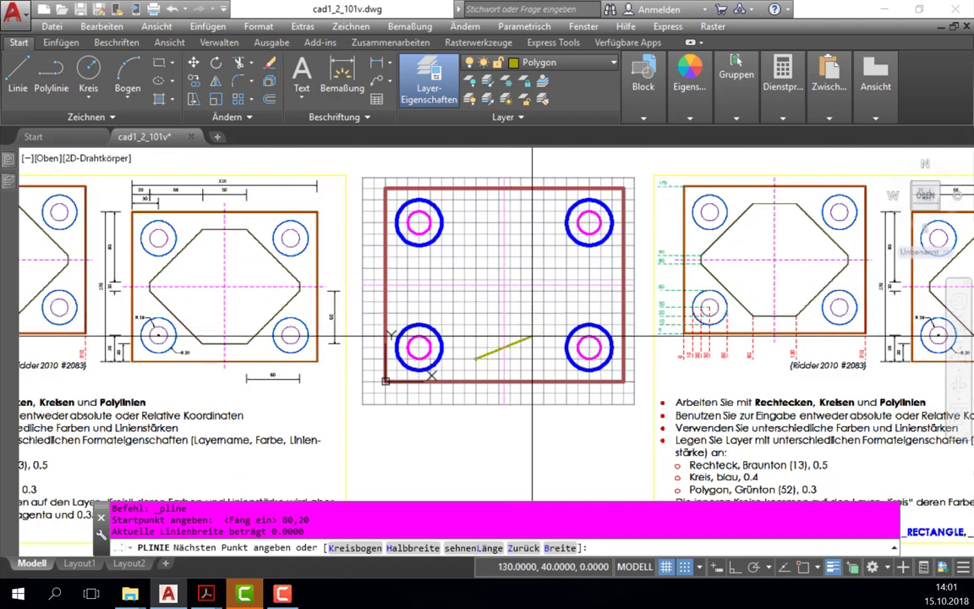
{"action": "scroll", "coordinate": [530, 339], "scroll_direction": "up", "scroll_amount": 2}
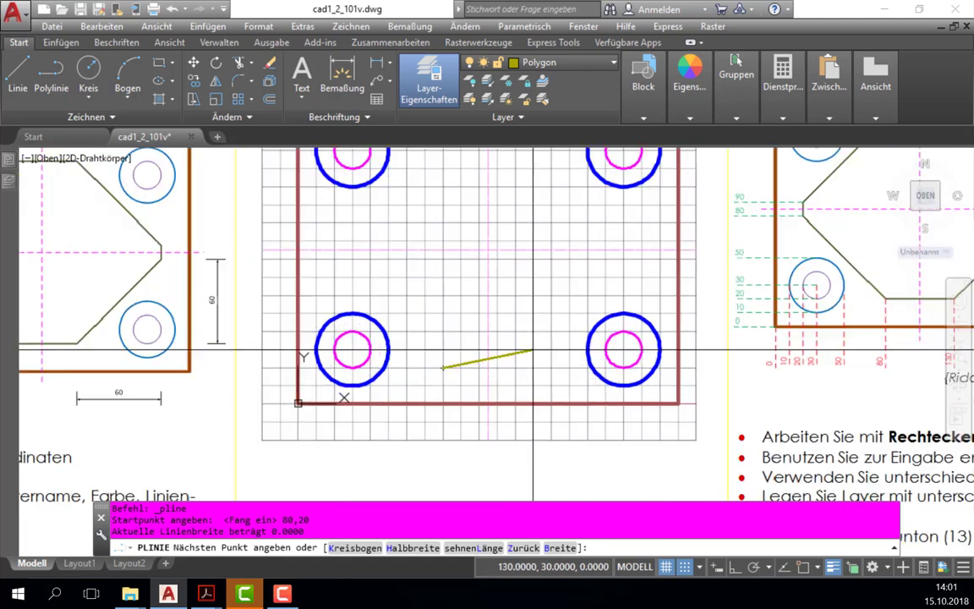
{"action": "left_click", "coordinate": [734, 570]}
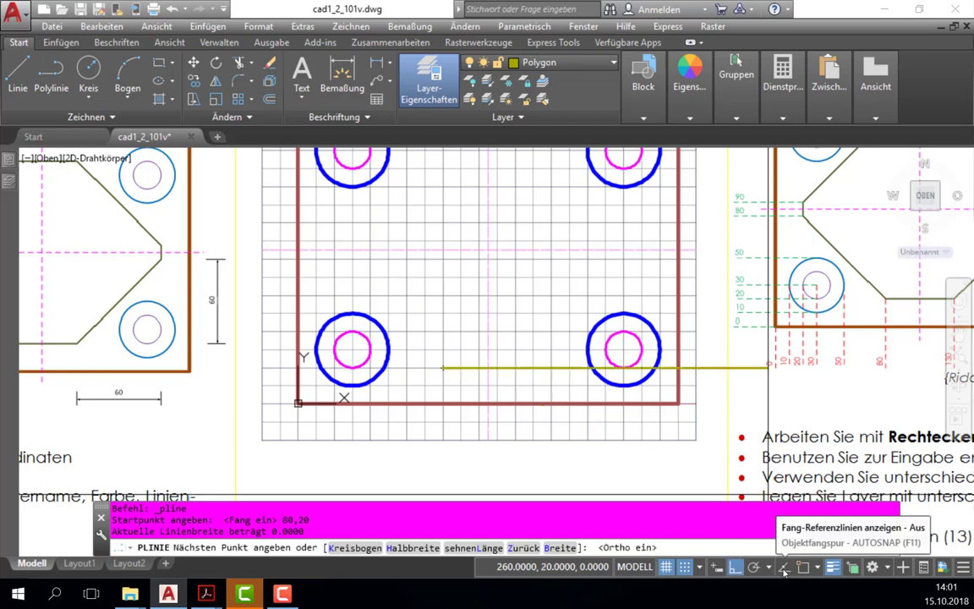
{"action": "left_click", "coordinate": [784, 570]}
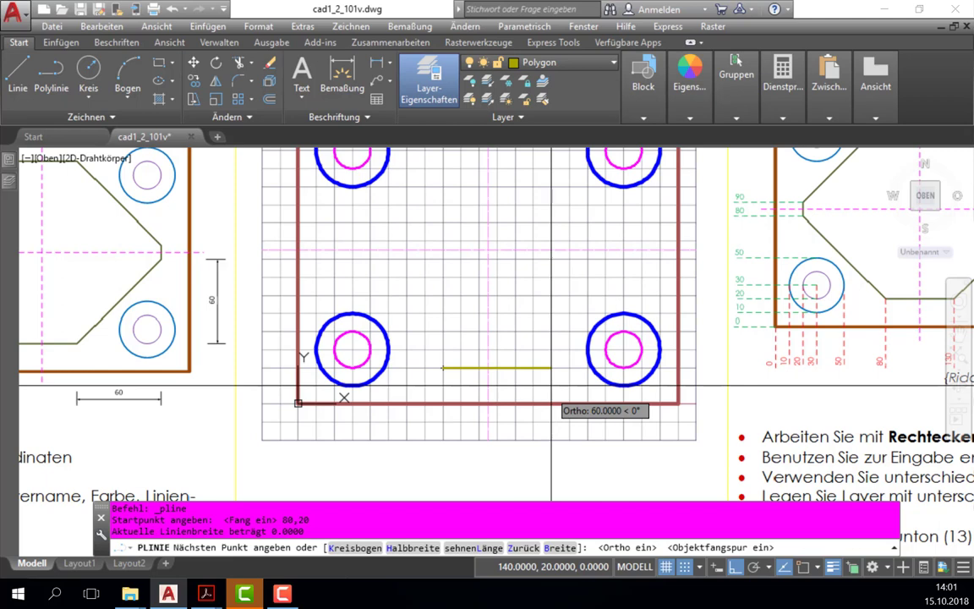
{"action": "type", "text": "50"}
{"action": "key", "text": "Return"}
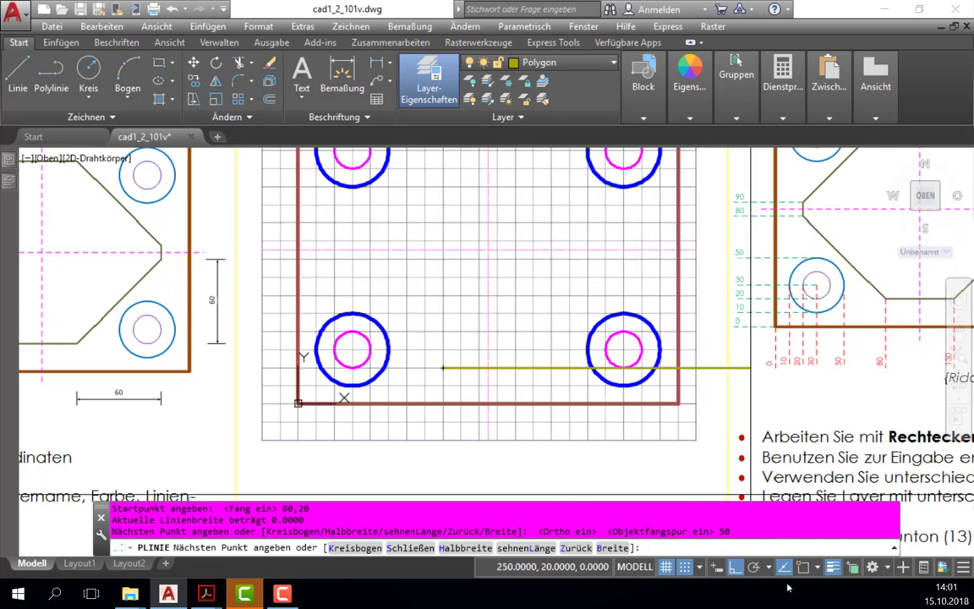
{"action": "key", "text": "F8"}
Pan and zoom across the grid sheets to compare the polyline with the reference drawing.
{"action": "middle_click_drag", "start_coordinate": [533, 223], "coordinate": [395, 268]}
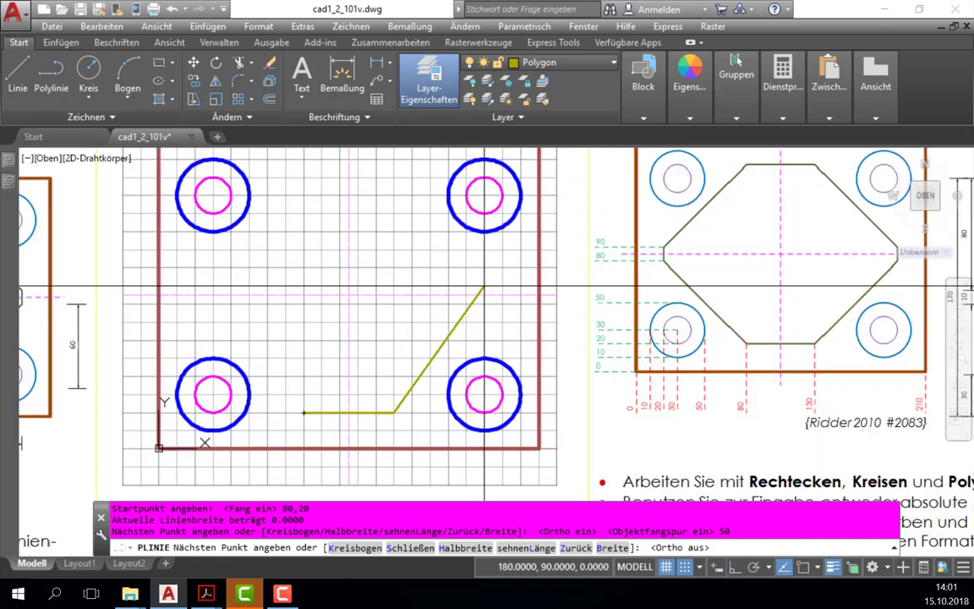
{"action": "scroll", "coordinate": [484, 287], "scroll_direction": "down", "scroll_amount": 2}
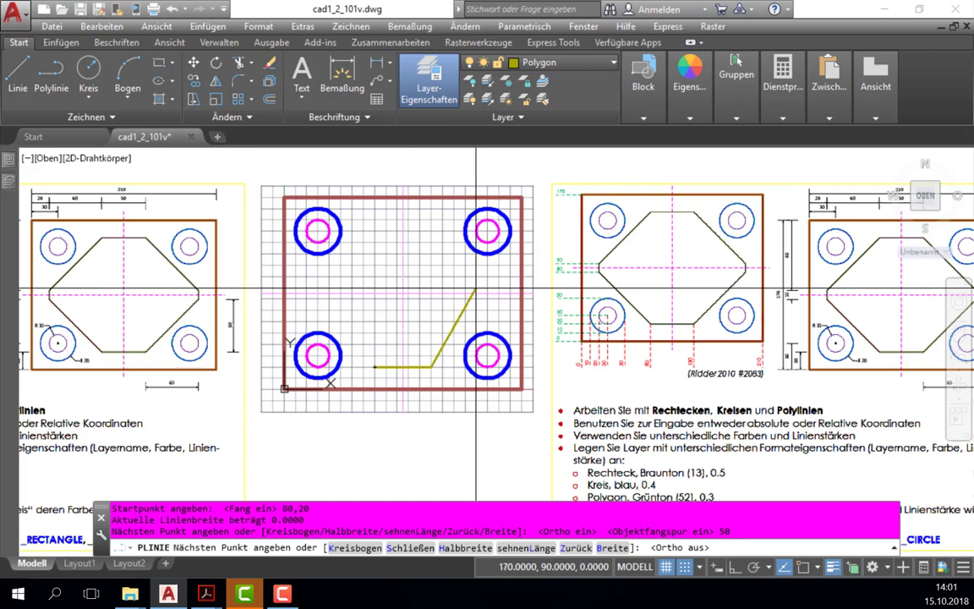
{"action": "middle_click_drag", "start_coordinate": [477, 292], "coordinate": [542, 282]}
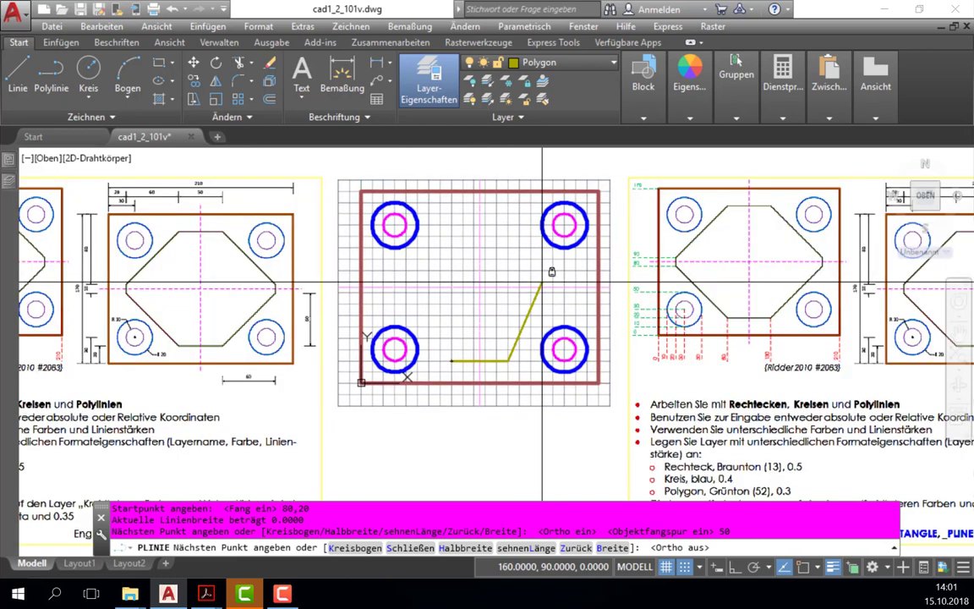
{"action": "scroll", "coordinate": [704, 324], "scroll_direction": "up", "scroll_amount": 4}
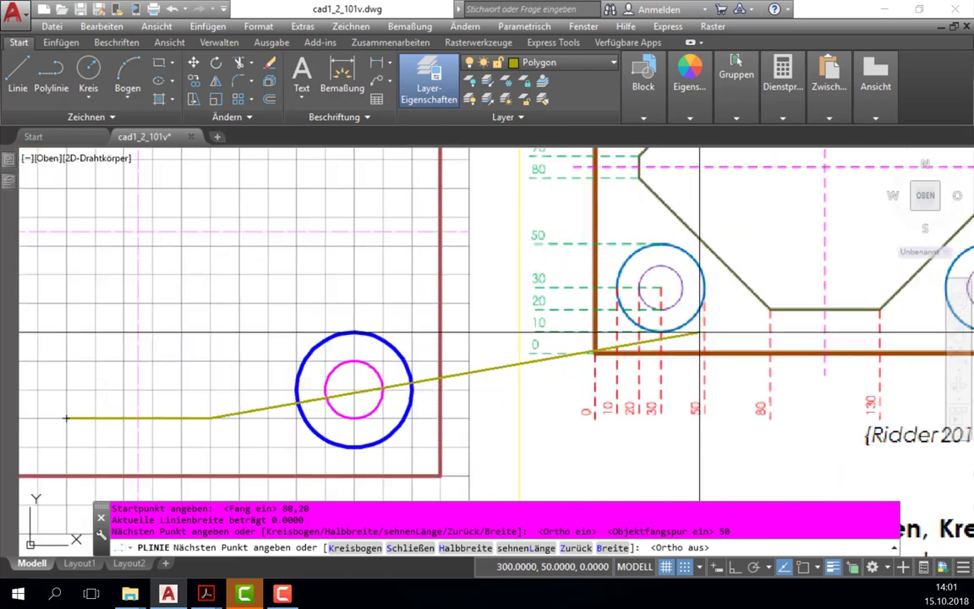
{"action": "scroll", "coordinate": [729, 303], "scroll_direction": "down", "scroll_amount": 3}
{"action": "scroll", "coordinate": [695, 331], "scroll_direction": "down", "scroll_amount": 2}
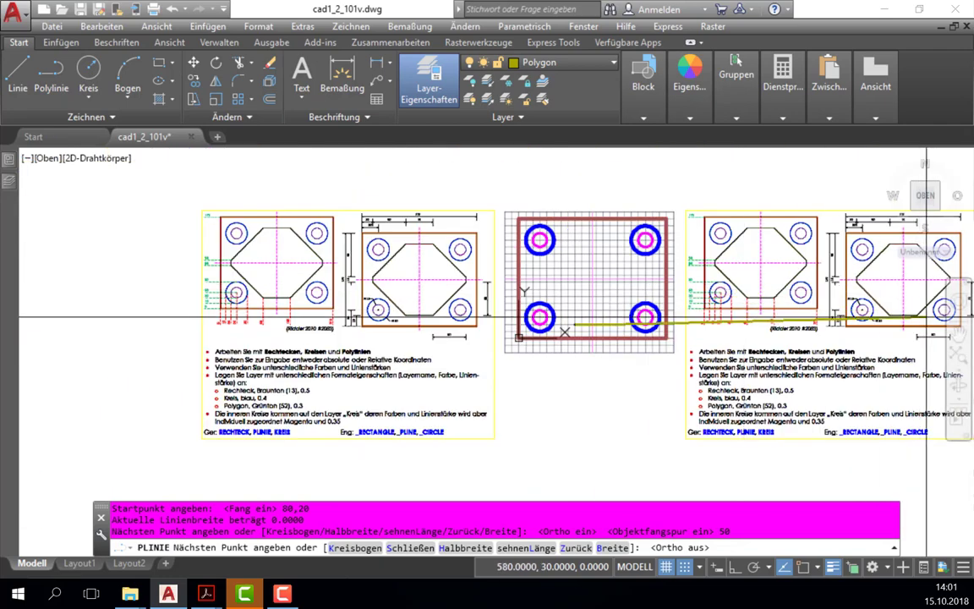
{"action": "middle_click_drag", "start_coordinate": [695, 331], "coordinate": [410, 342]}
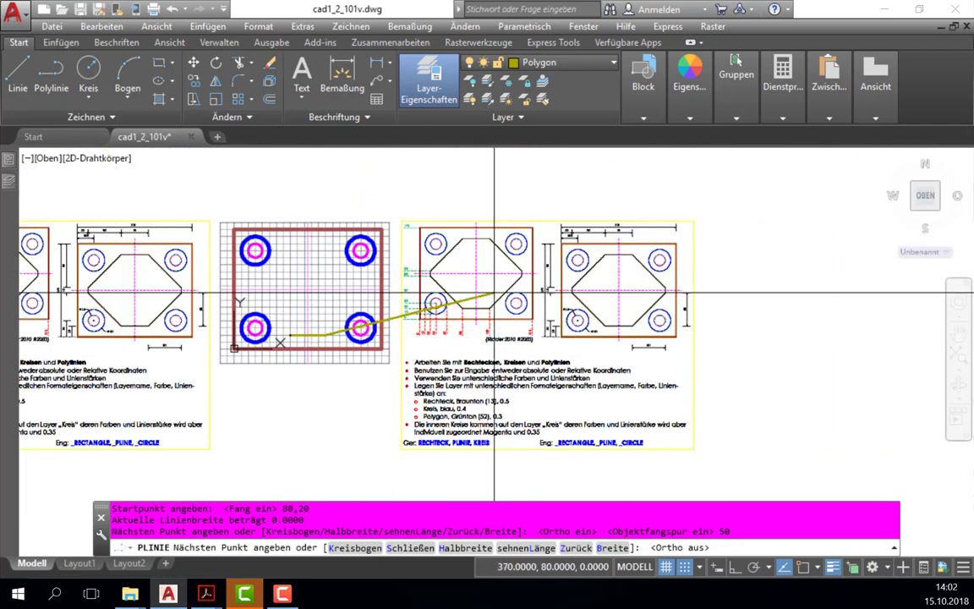
{"action": "scroll", "coordinate": [471, 294], "scroll_direction": "up", "scroll_amount": 2}
{"action": "scroll", "coordinate": [471, 294], "scroll_direction": "up", "scroll_amount": 2}
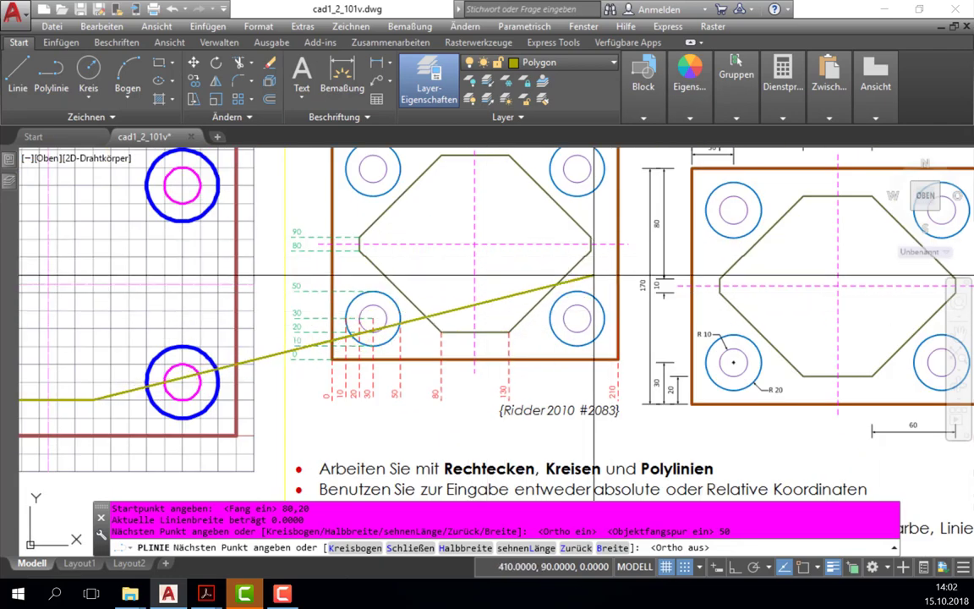
{"action": "middle_click_drag", "start_coordinate": [594, 254], "coordinate": [397, 268]}
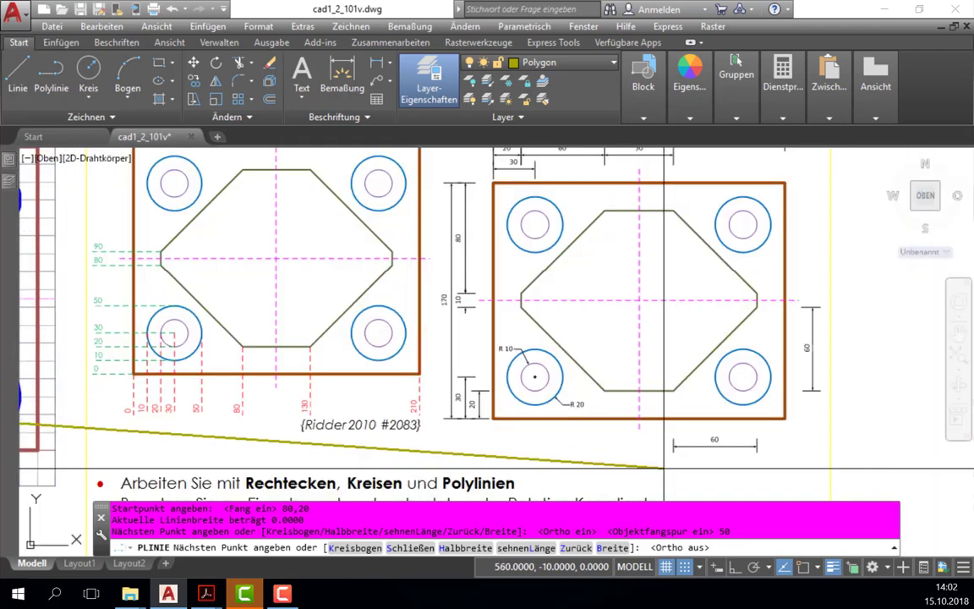
{"action": "scroll", "coordinate": [711, 438], "scroll_direction": "up", "scroll_amount": 2}
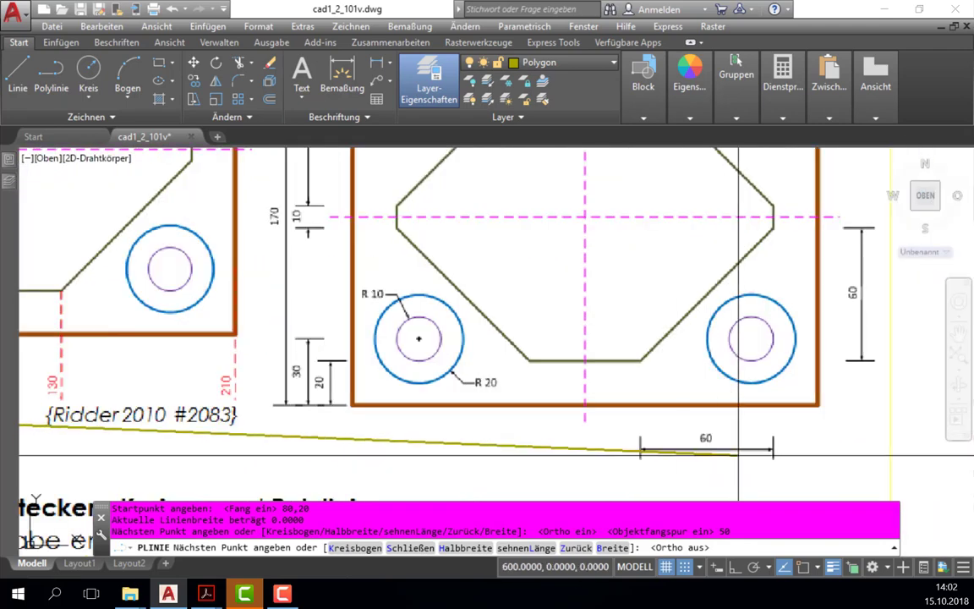
{"action": "scroll", "coordinate": [744, 439], "scroll_direction": "up", "scroll_amount": 4}
{"action": "scroll", "coordinate": [745, 439], "scroll_direction": "down", "scroll_amount": 3}
{"action": "scroll", "coordinate": [590, 322], "scroll_direction": "down", "scroll_amount": 1}
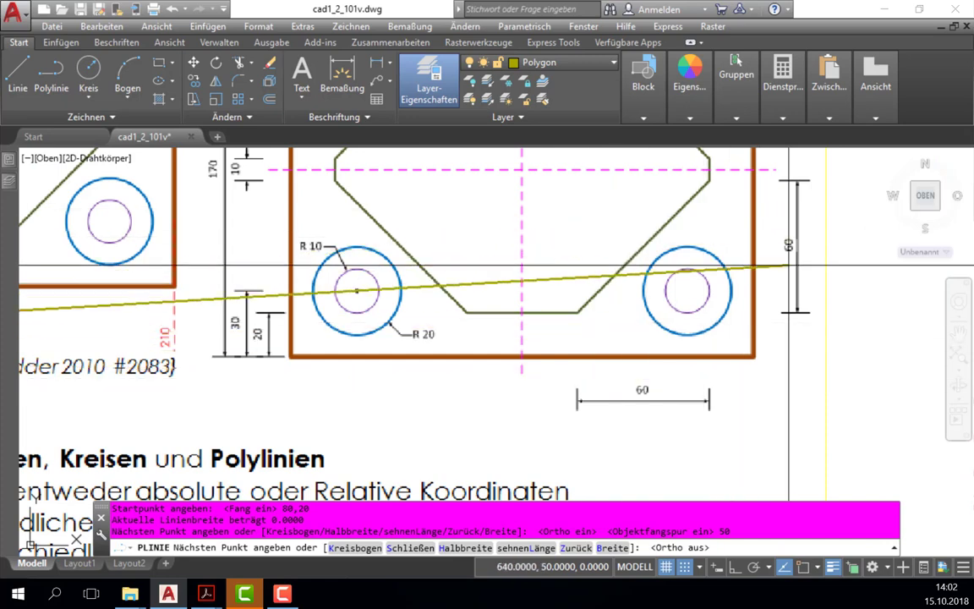
{"action": "scroll", "coordinate": [277, 387], "scroll_direction": "down", "scroll_amount": 5}
{"action": "scroll", "coordinate": [276, 358], "scroll_direction": "down", "scroll_amount": 3}
{"action": "scroll", "coordinate": [246, 333], "scroll_direction": "up", "scroll_amount": 5}
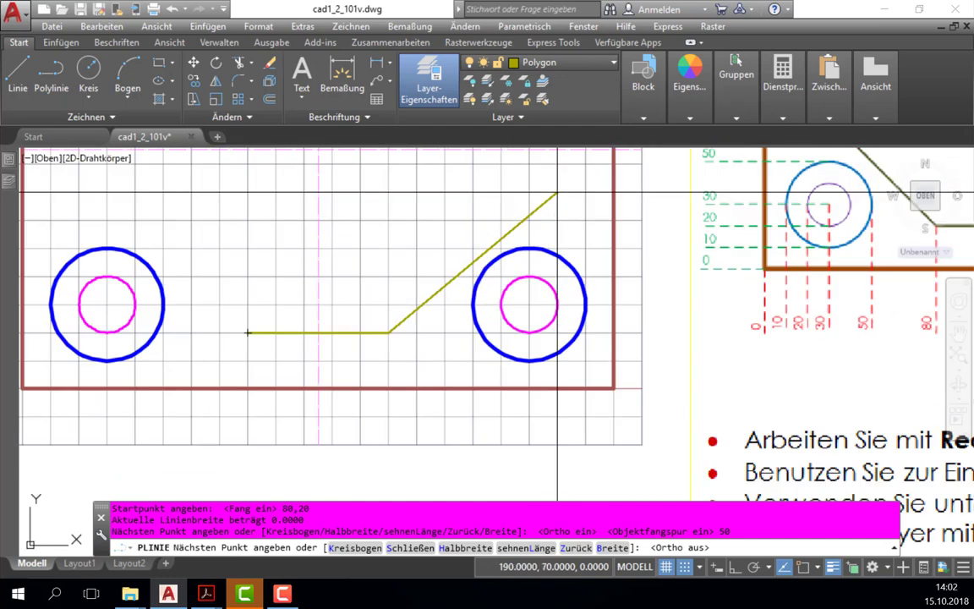
{"action": "scroll", "coordinate": [246, 333], "scroll_direction": "up", "scroll_amount": 2}
{"action": "scroll", "coordinate": [104, 396], "scroll_direction": "down", "scroll_amount": 2}
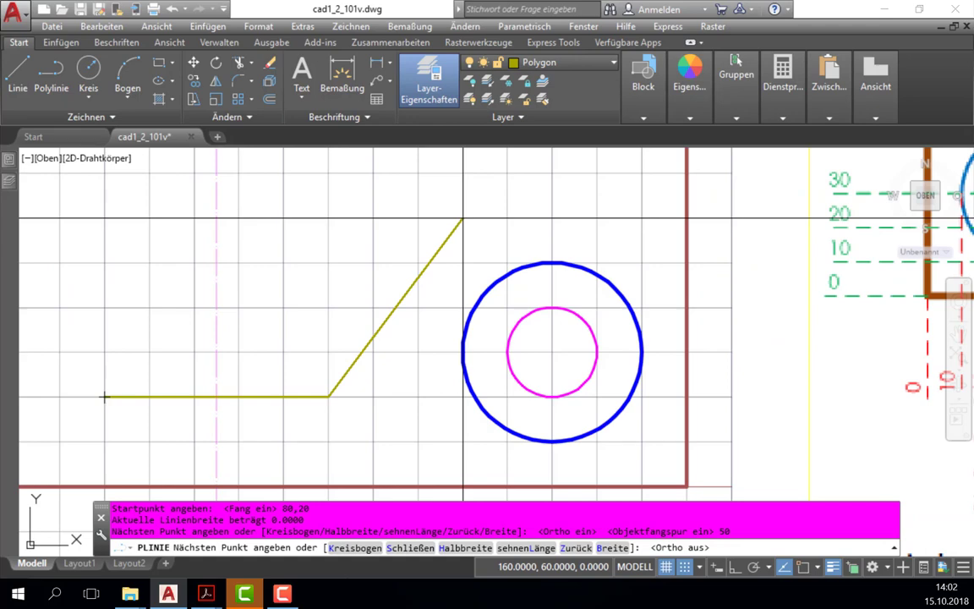
{"action": "type", "text": "@"}
{"action": "type", "text": "60,60"}
{"action": "key", "text": "Return"}
{"action": "scroll", "coordinate": [483, 257], "scroll_direction": "down", "scroll_amount": 4}
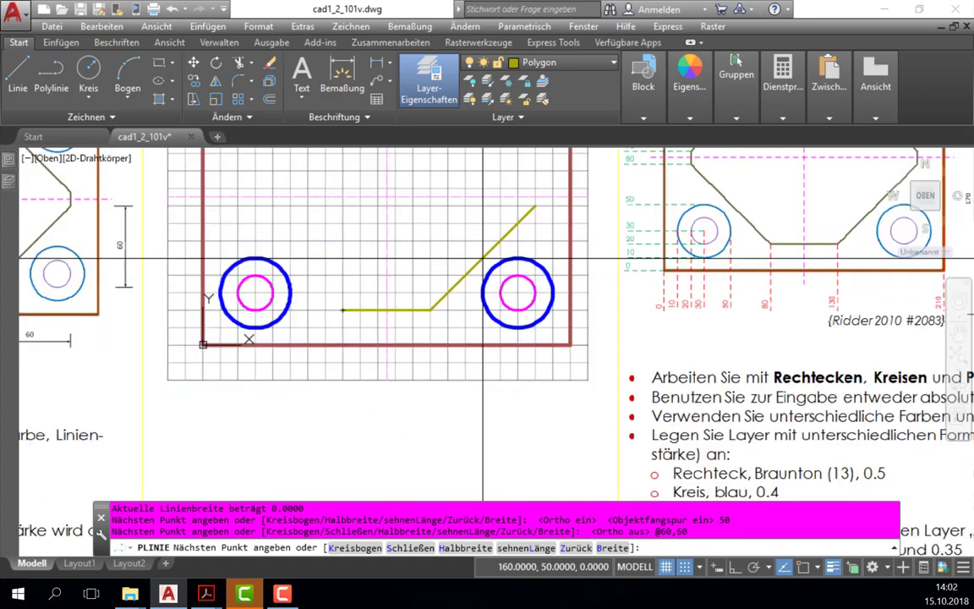
{"action": "middle_click_drag", "start_coordinate": [505, 177], "coordinate": [500, 262]}
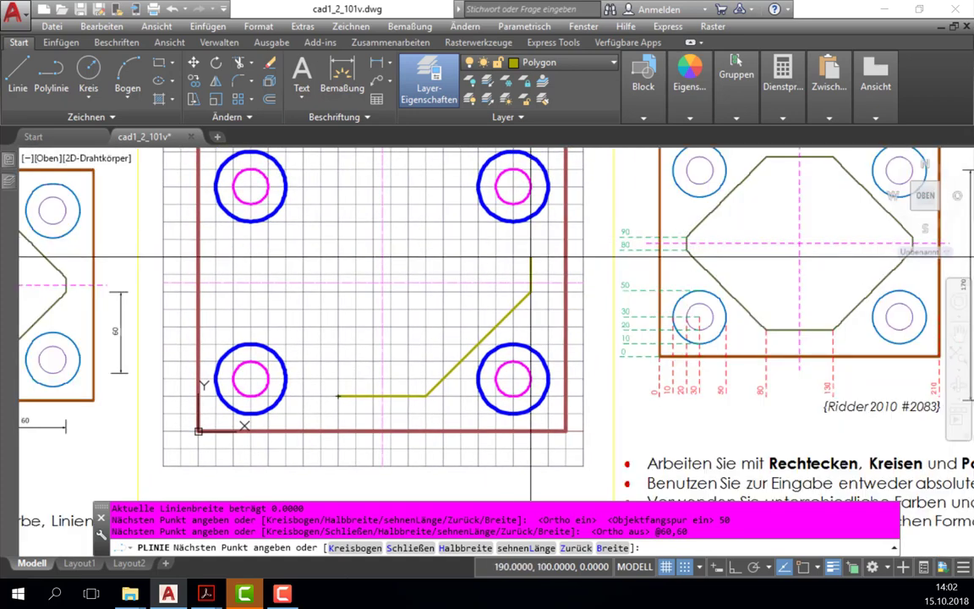
{"action": "scroll", "coordinate": [531, 256], "scroll_direction": "up", "scroll_amount": 2}
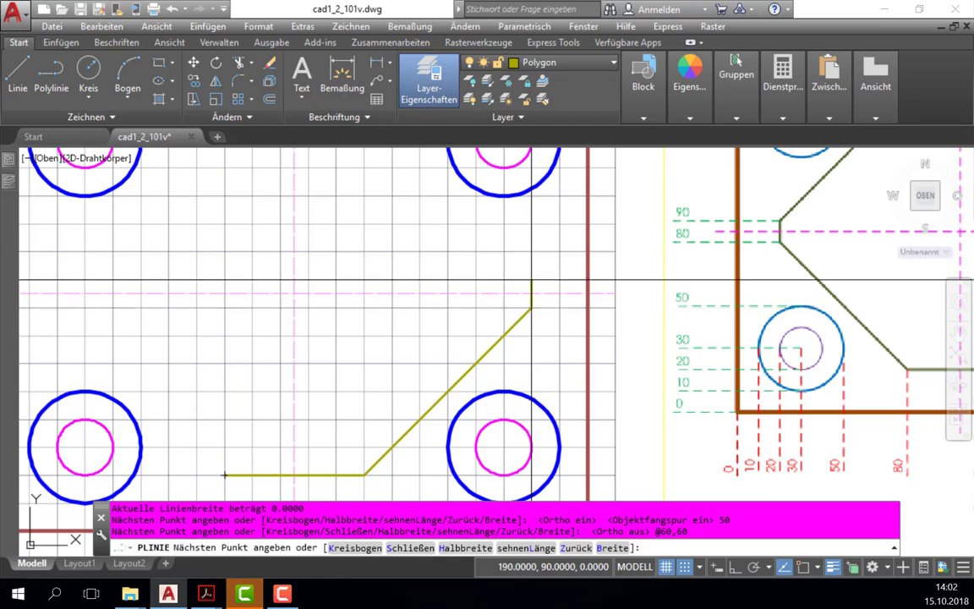
Add the short vertical segment on the right, then check the reference drawing's dimensions.
{"action": "left_click", "coordinate": [531, 281]}
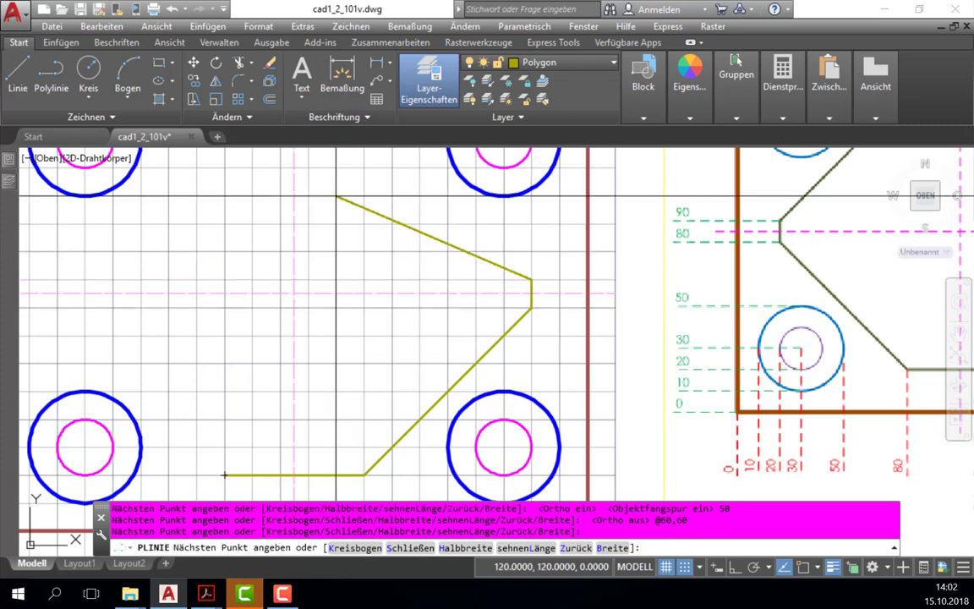
{"action": "middle_click_drag", "start_coordinate": [319, 201], "coordinate": [373, 296]}
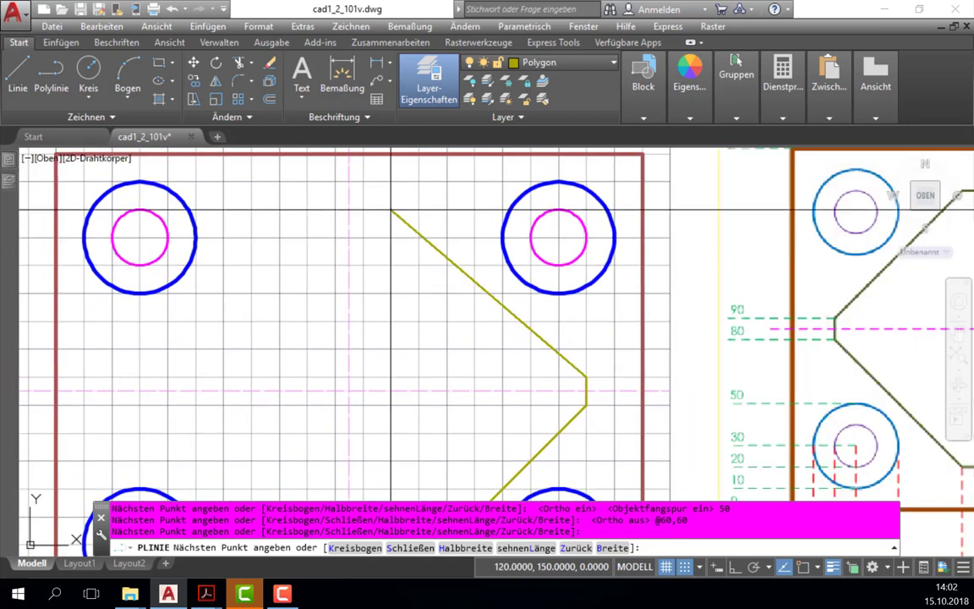
{"action": "scroll", "coordinate": [391, 208], "scroll_direction": "down", "scroll_amount": 2}
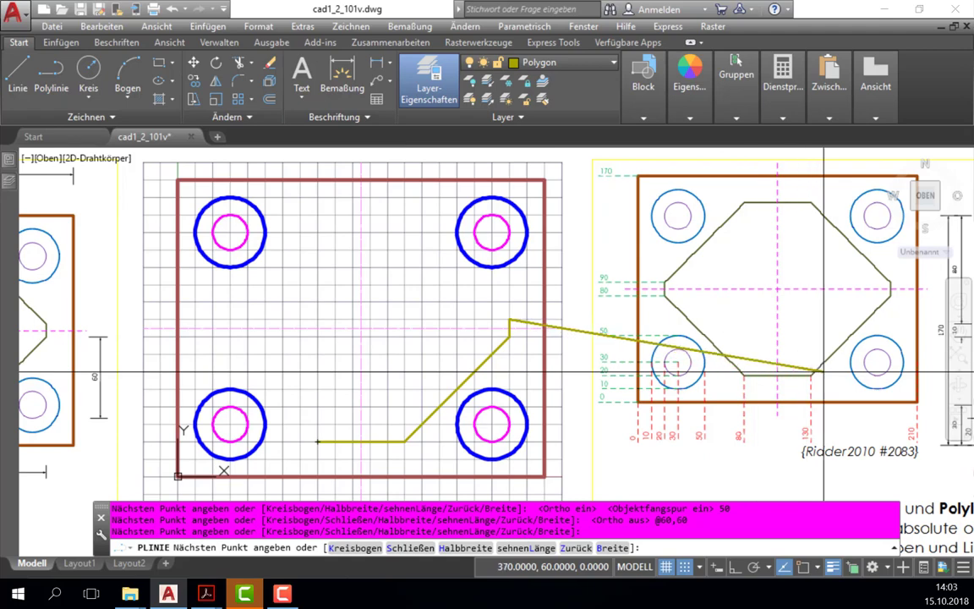
{"action": "scroll", "coordinate": [824, 372], "scroll_direction": "up", "scroll_amount": 3}
{"action": "scroll", "coordinate": [825, 373], "scroll_direction": "up", "scroll_amount": 2}
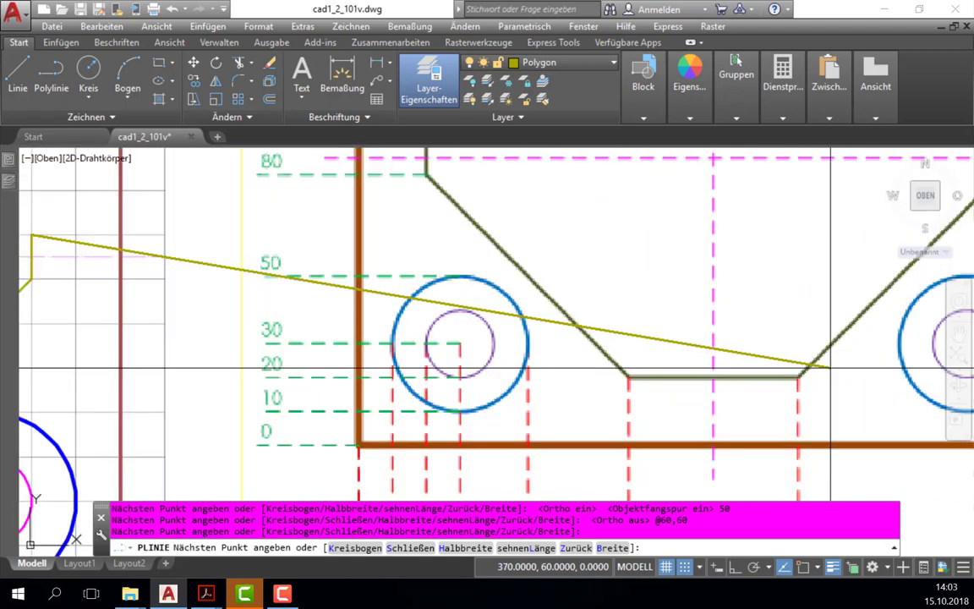
{"action": "middle_click_drag", "start_coordinate": [803, 372], "coordinate": [780, 270]}
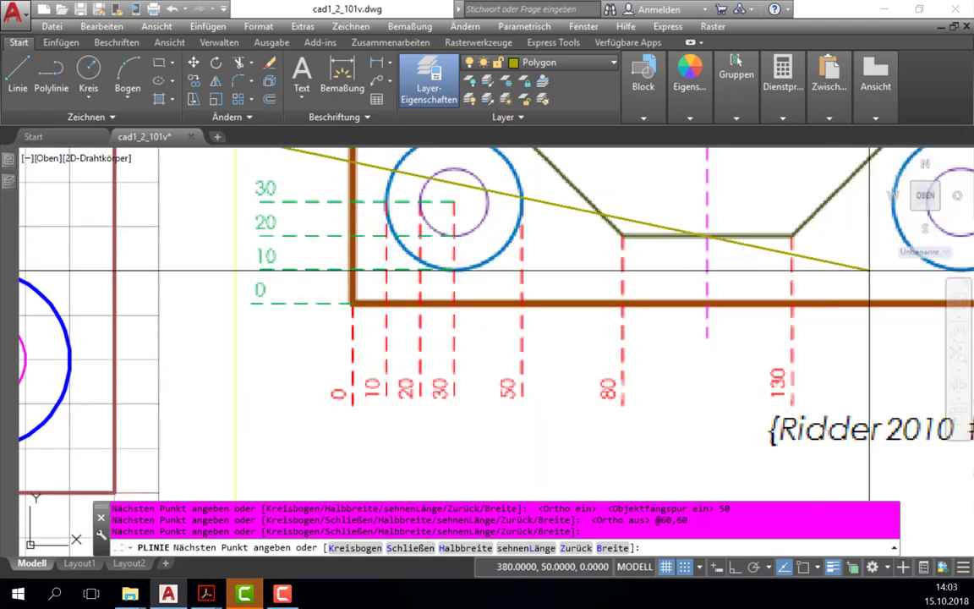
{"action": "scroll", "coordinate": [780, 270], "scroll_direction": "down", "scroll_amount": 5}
{"action": "scroll", "coordinate": [745, 280], "scroll_direction": "up", "scroll_amount": 1}
{"action": "scroll", "coordinate": [738, 272], "scroll_direction": "up", "scroll_amount": 3}
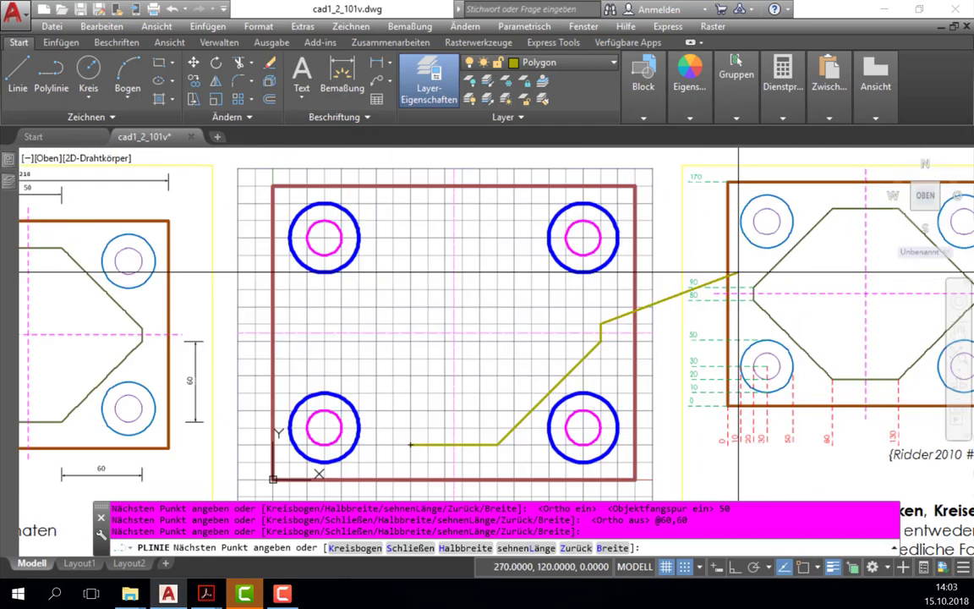
{"action": "scroll", "coordinate": [687, 204], "scroll_direction": "down", "scroll_amount": 3}
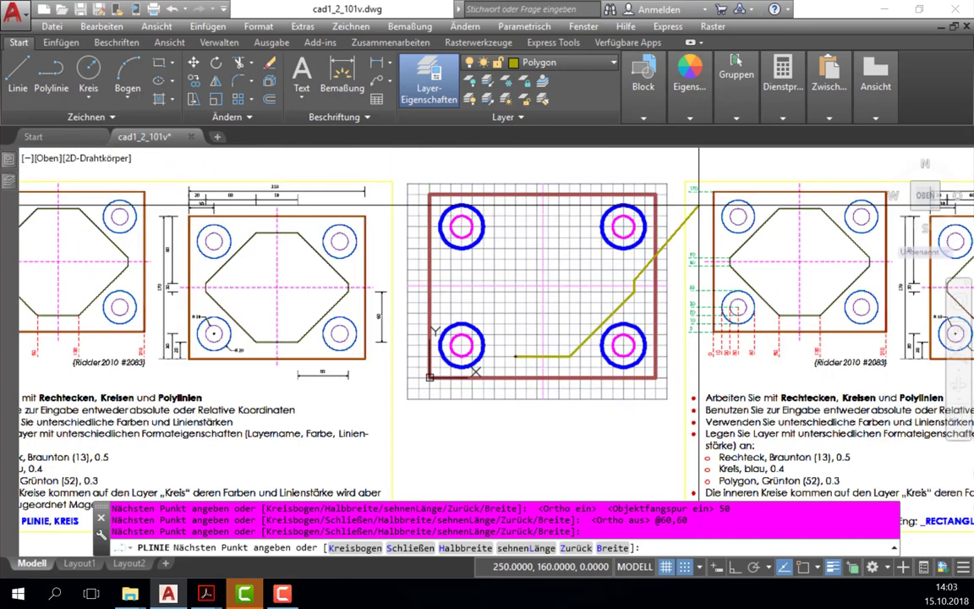
{"action": "scroll", "coordinate": [700, 229], "scroll_direction": "up", "scroll_amount": 3}
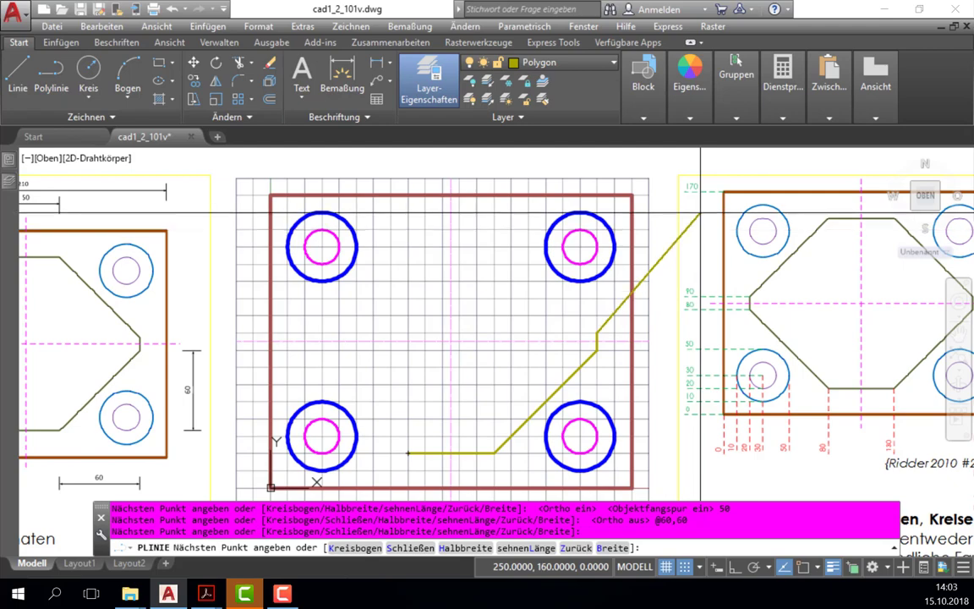
{"action": "scroll", "coordinate": [700, 230], "scroll_direction": "down", "scroll_amount": 3}
{"action": "scroll", "coordinate": [602, 220], "scroll_direction": "up", "scroll_amount": 1}
{"action": "scroll", "coordinate": [602, 220], "scroll_direction": "up", "scroll_amount": 2}
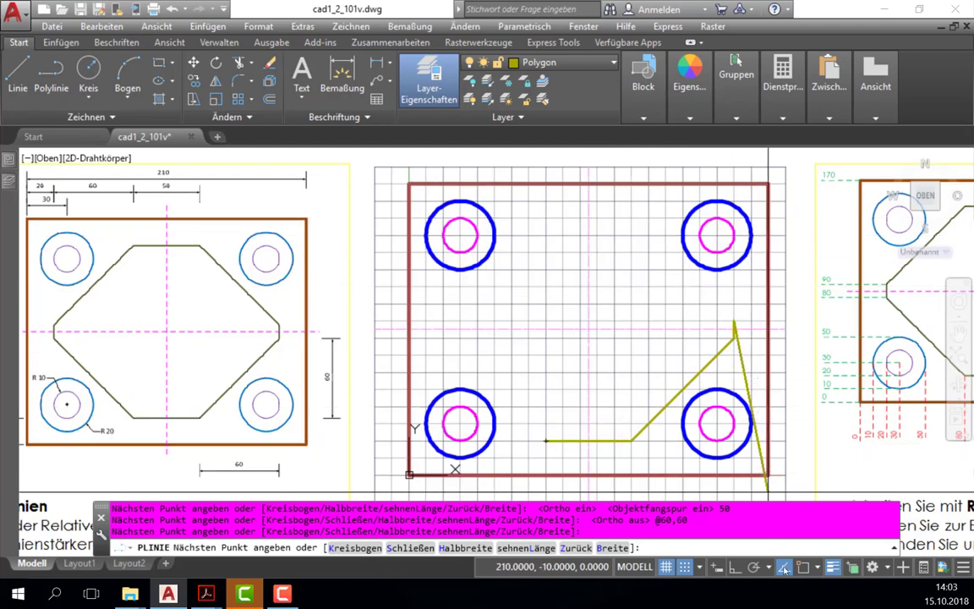
With snap tracking off and dynamic input on, add a diagonal segment to relative -60,60.
{"action": "left_click", "coordinate": [716, 567]}
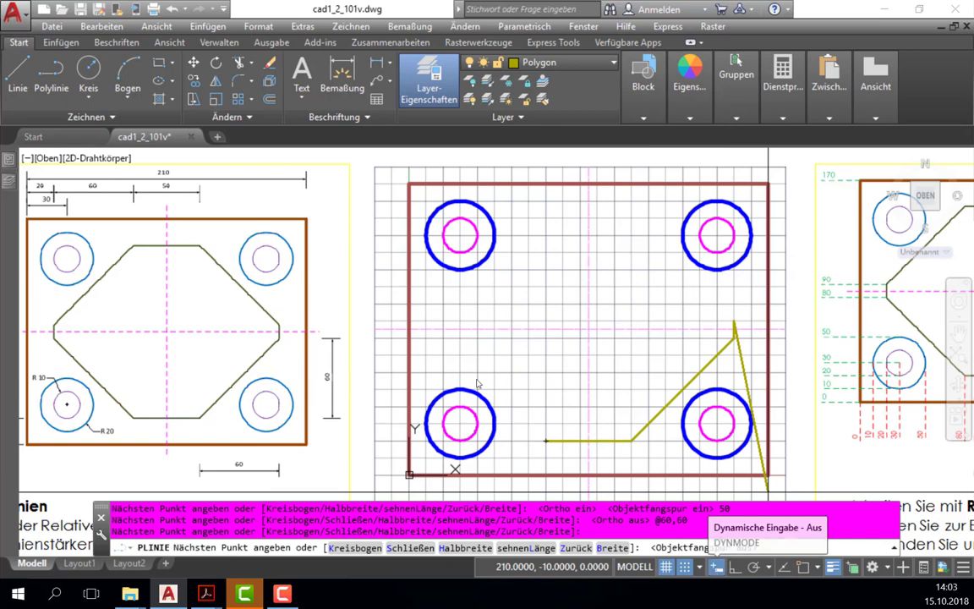
{"action": "left_click", "coordinate": [717, 568]}
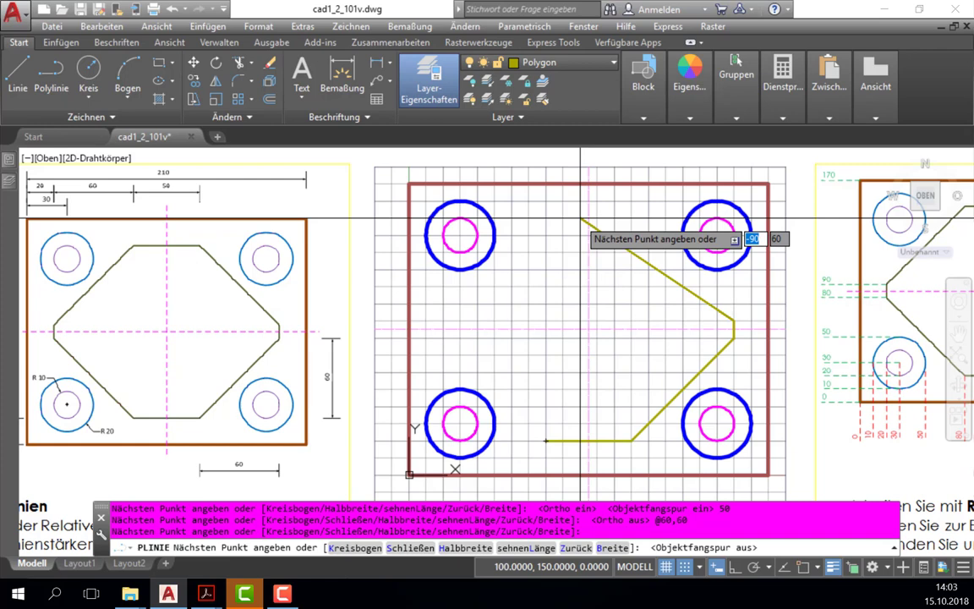
{"action": "type", "text": "-60"}
{"action": "key", "text": "Tab"}
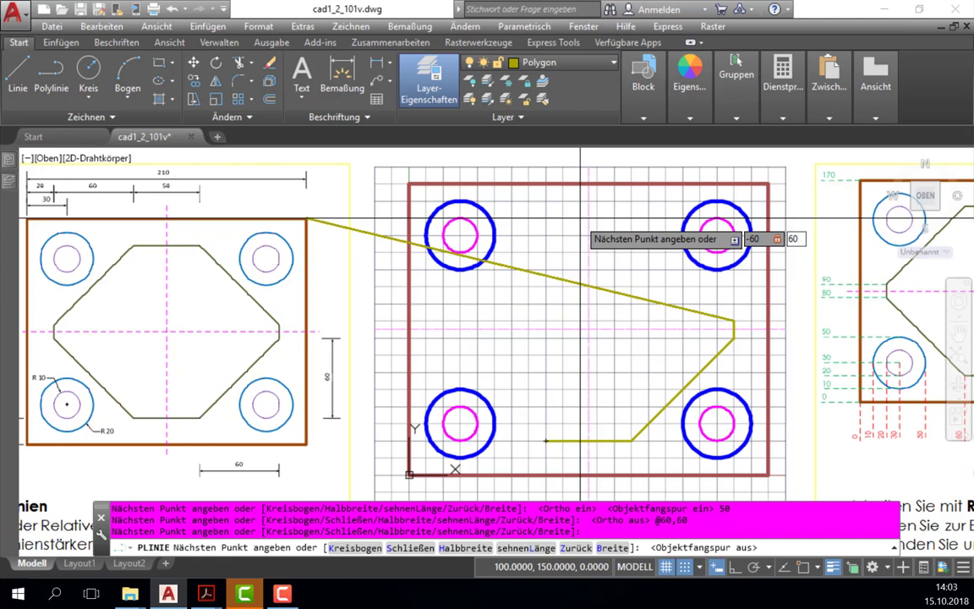
{"action": "key", "text": "Return"}
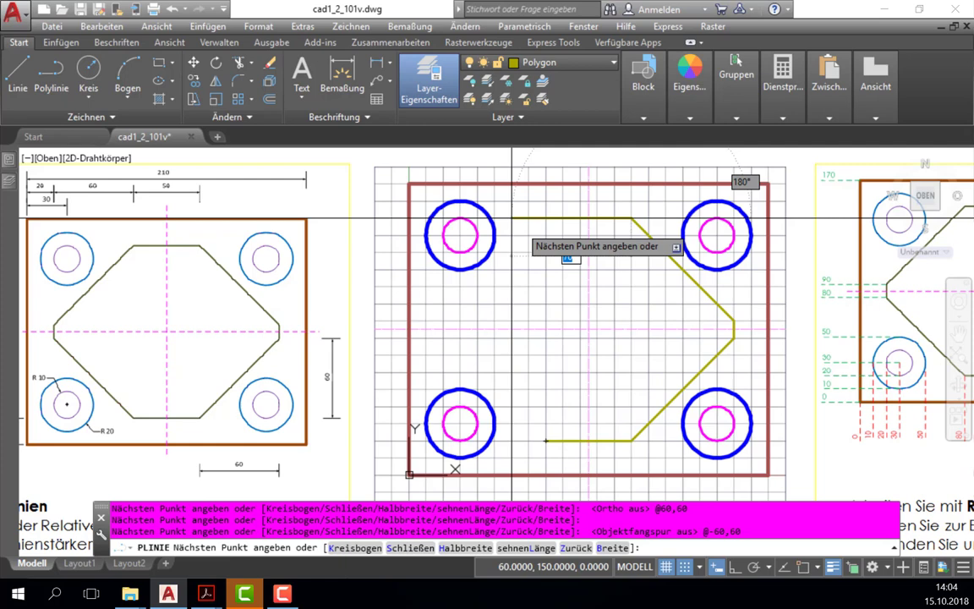
Add a 50-unit top edge running at 180 degrees.
{"action": "type", "text": "50"}
{"action": "key", "text": "Tab"}
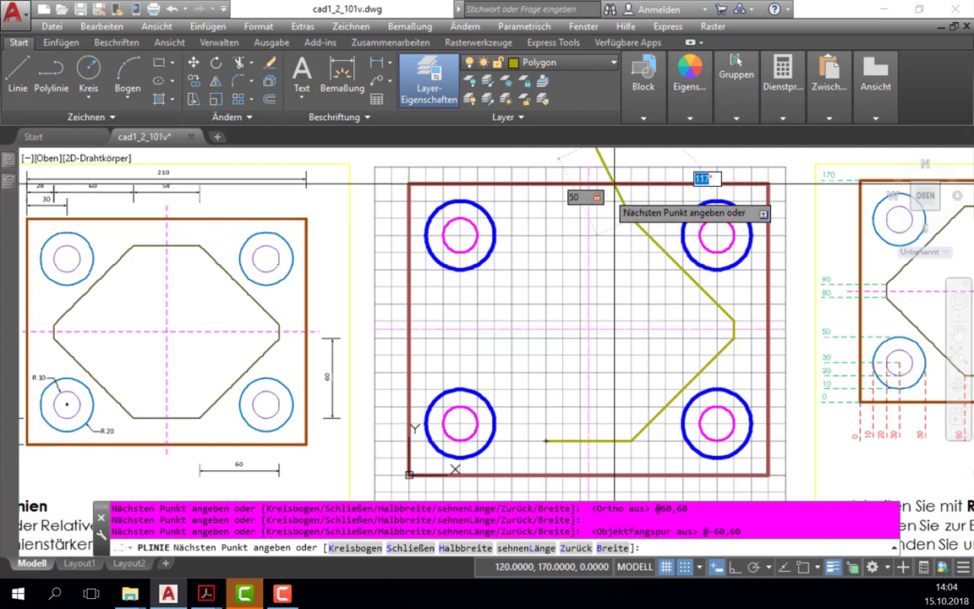
{"action": "type", "text": "180"}
{"action": "key", "text": "Tab"}
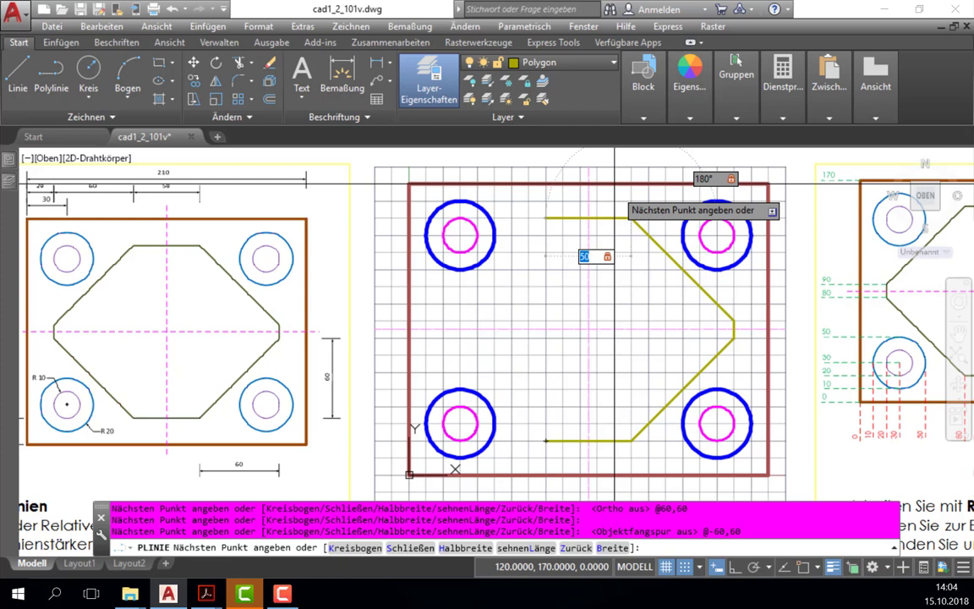
{"action": "key", "text": "Return"}
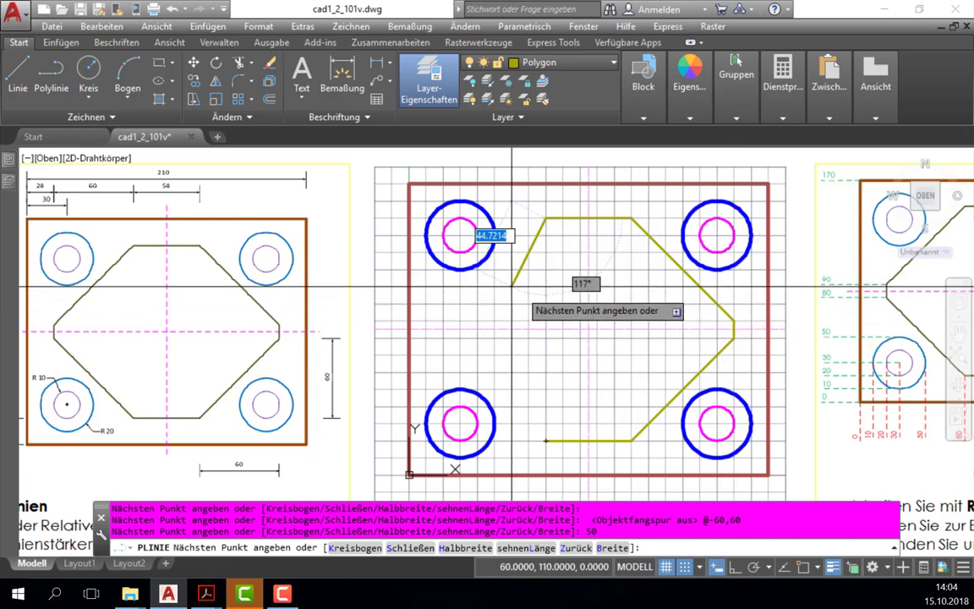
Add the left diagonal and vertical points, then close the polyline with S.
{"action": "left_click", "coordinate": [443, 321]}
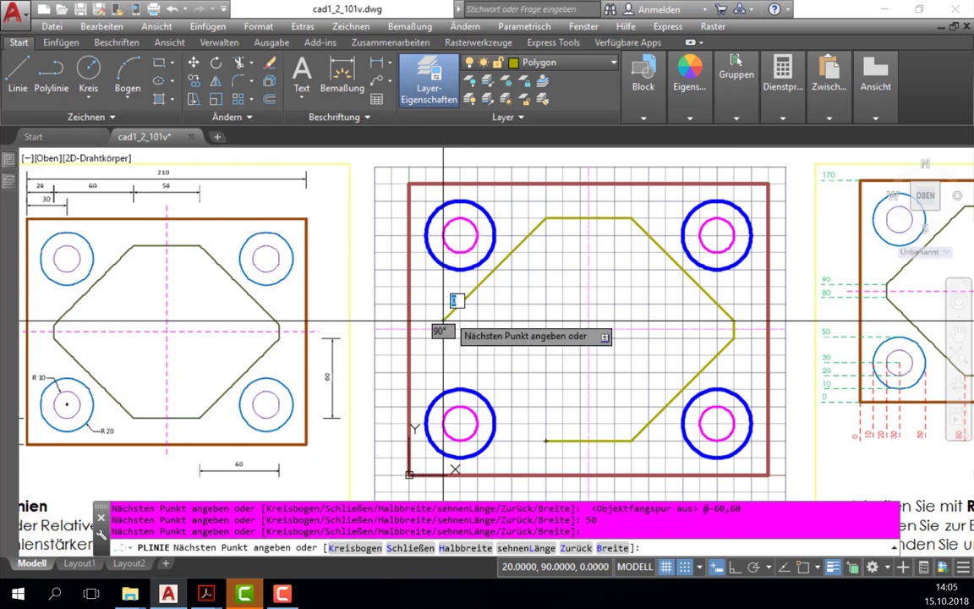
{"action": "left_click", "coordinate": [443, 322]}
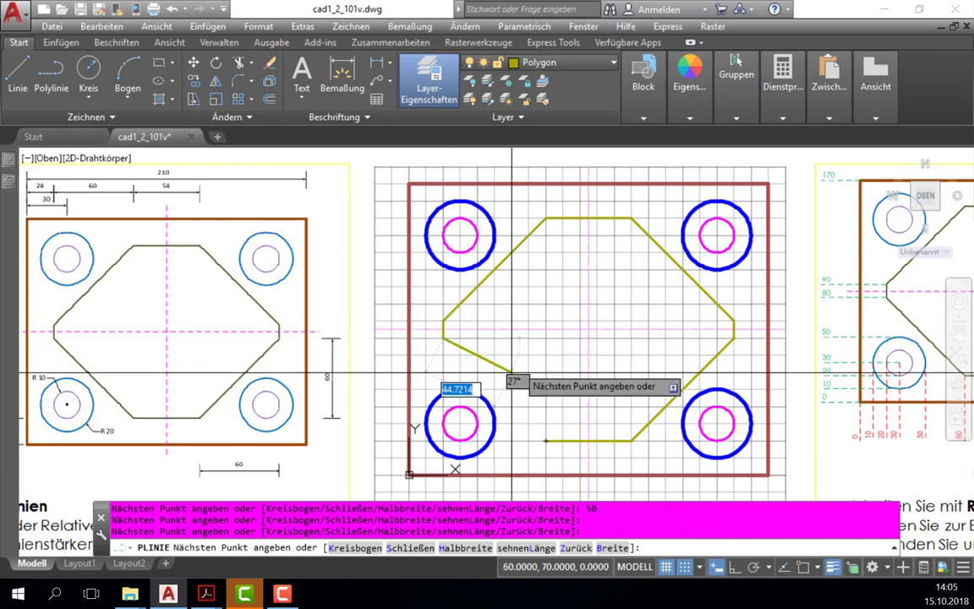
{"action": "type", "text": "s"}
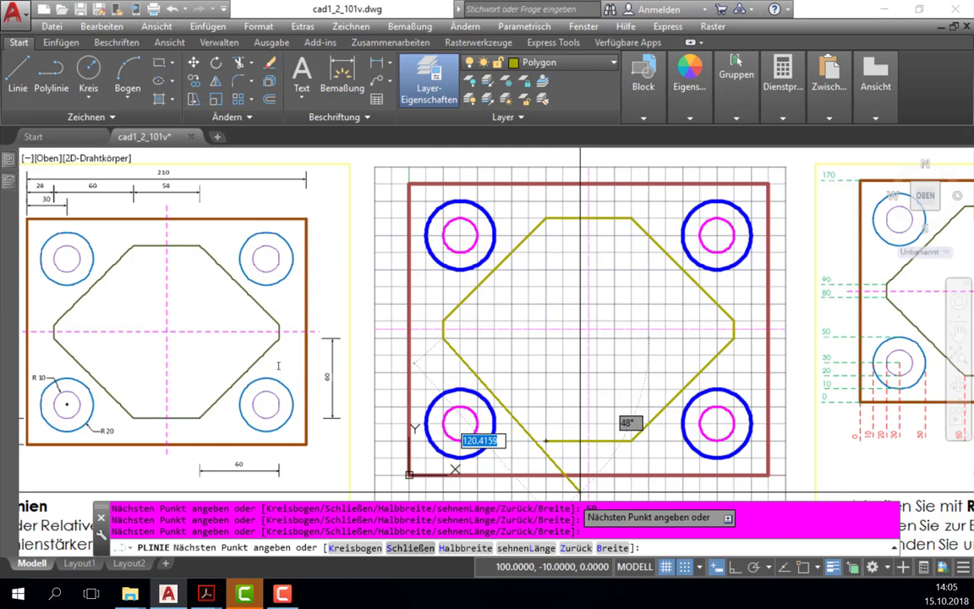
{"action": "key", "text": "Return"}
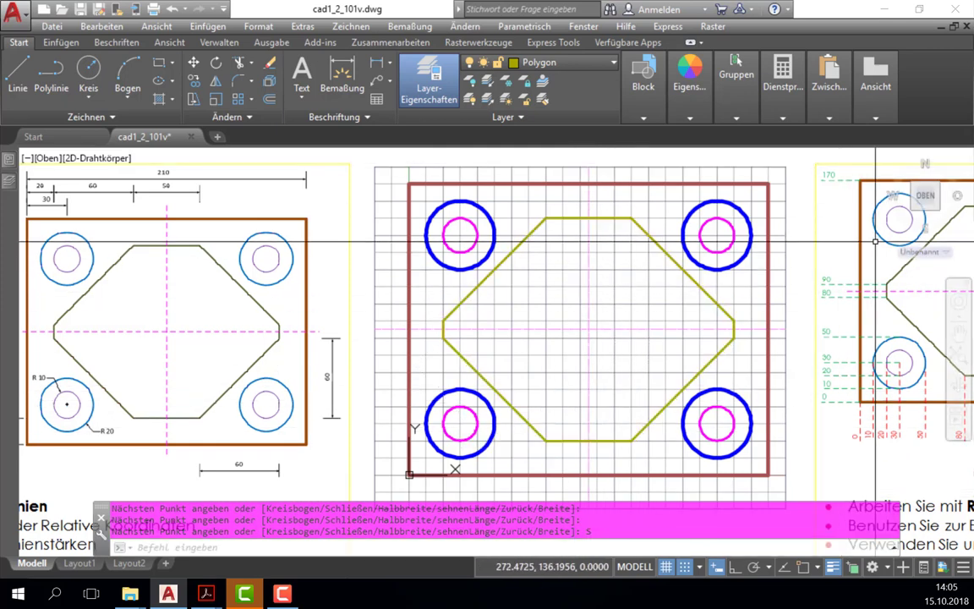